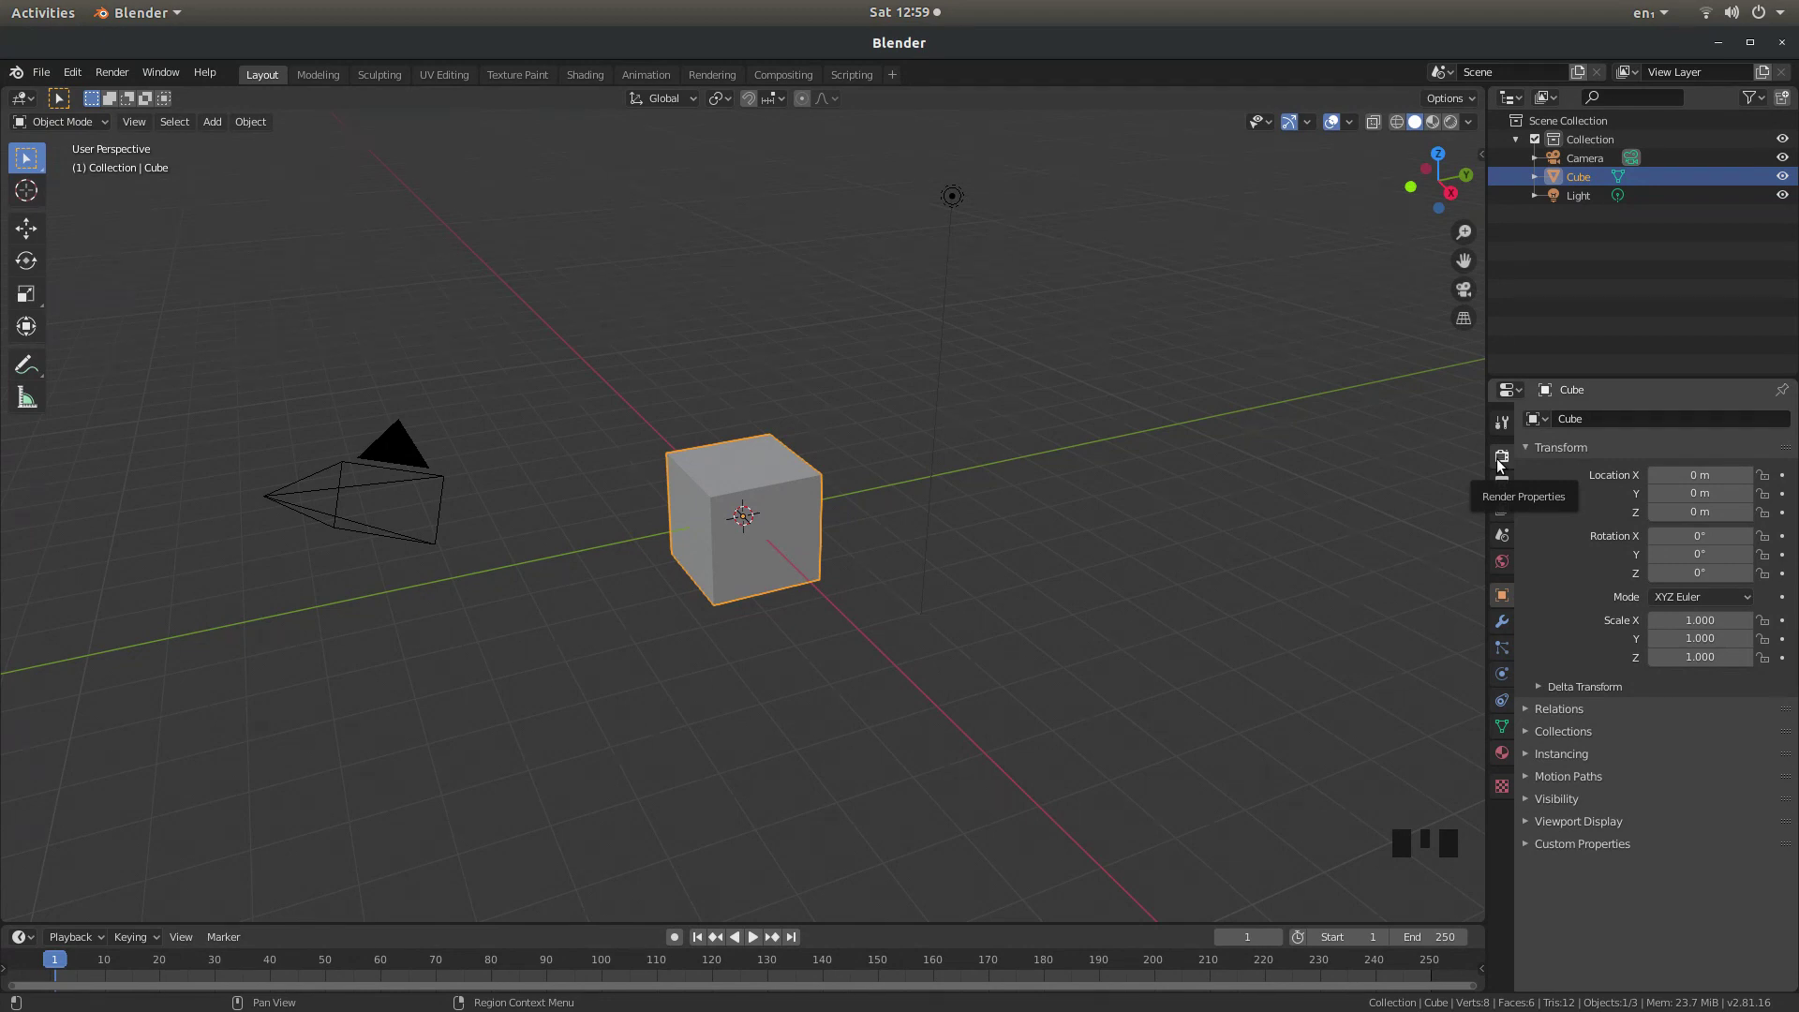
- Set the view transform to Standard and make the film background transparent in Render Properties
{"action": "left_click", "coordinate": [1502, 459]}
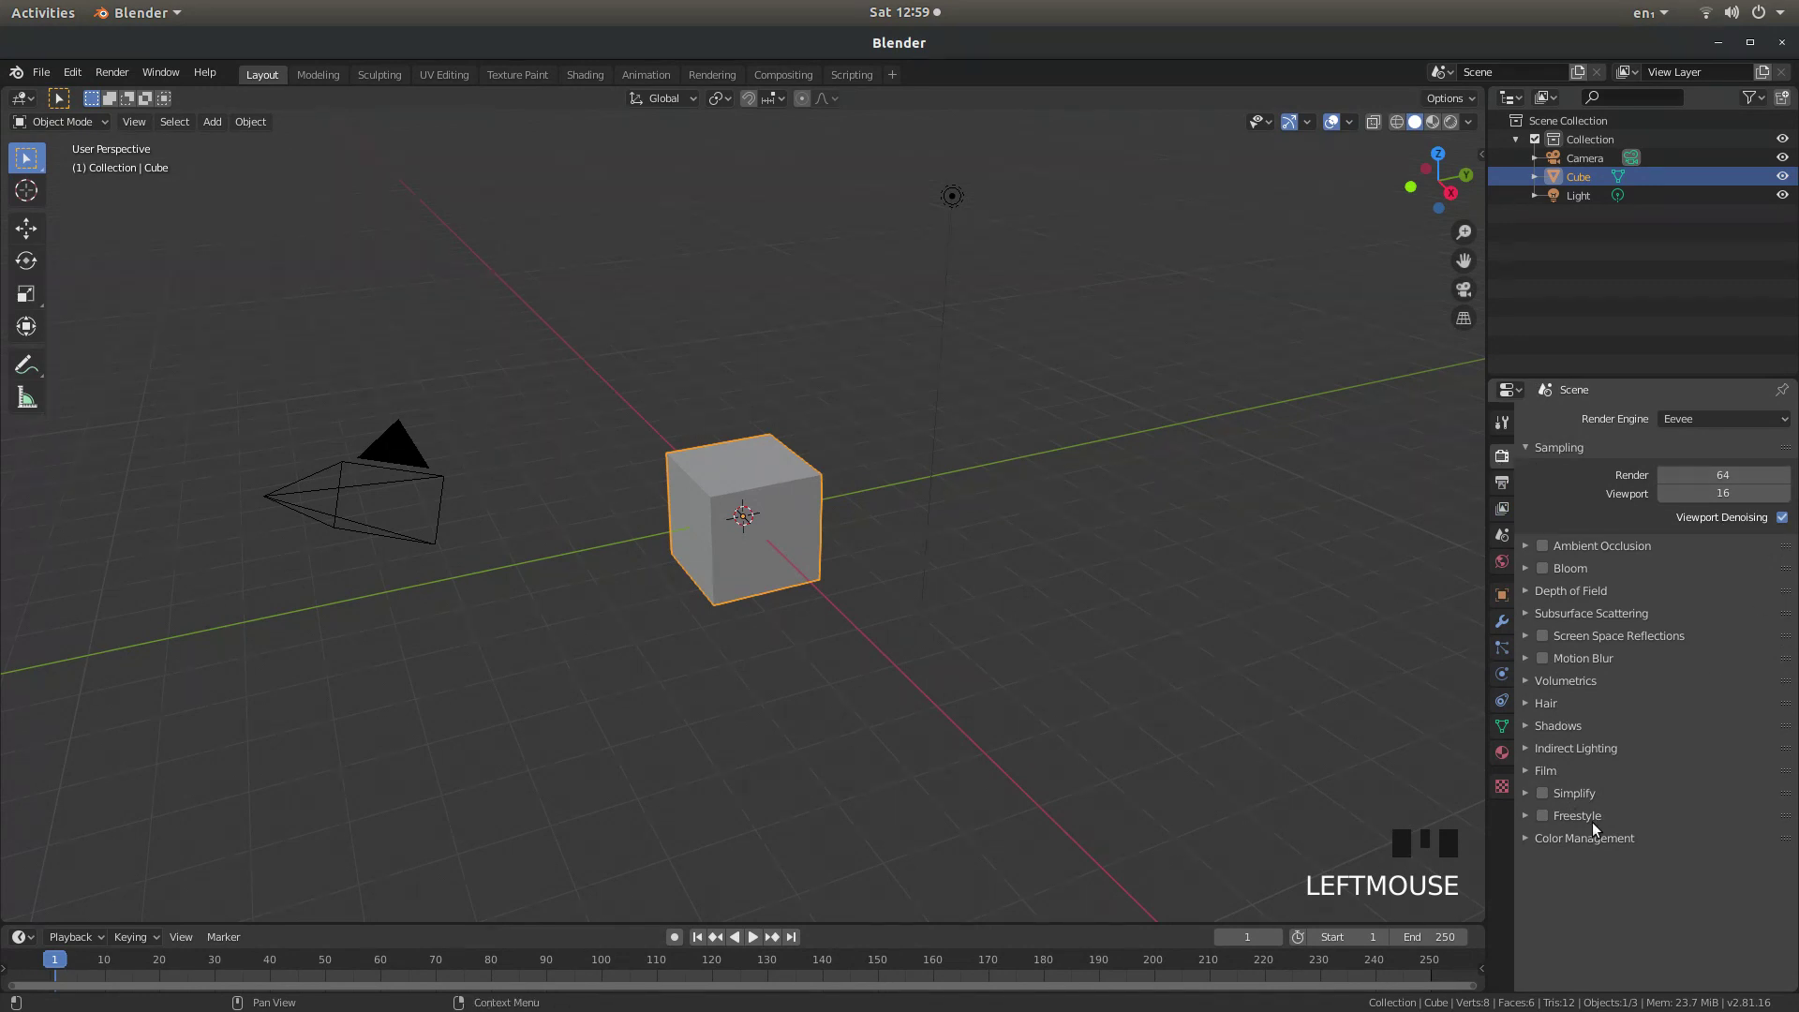
{"action": "left_click", "coordinate": [1525, 839]}
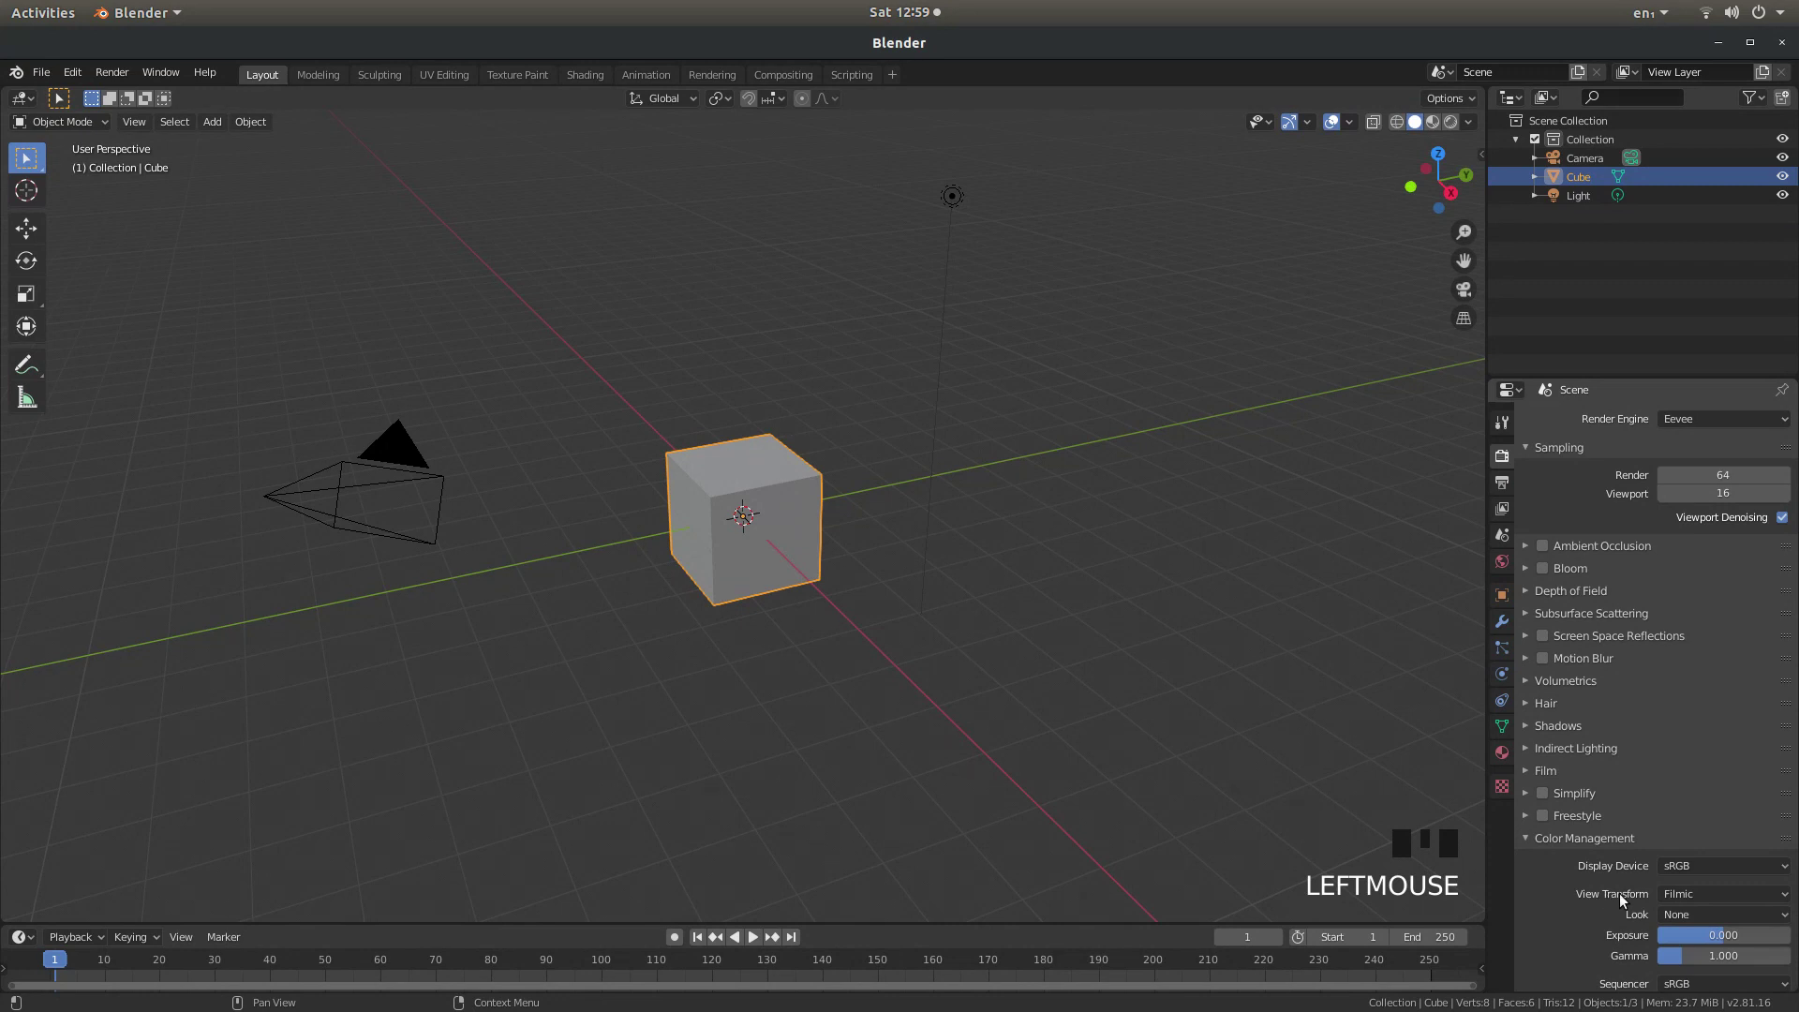
{"action": "left_click", "coordinate": [1723, 894]}
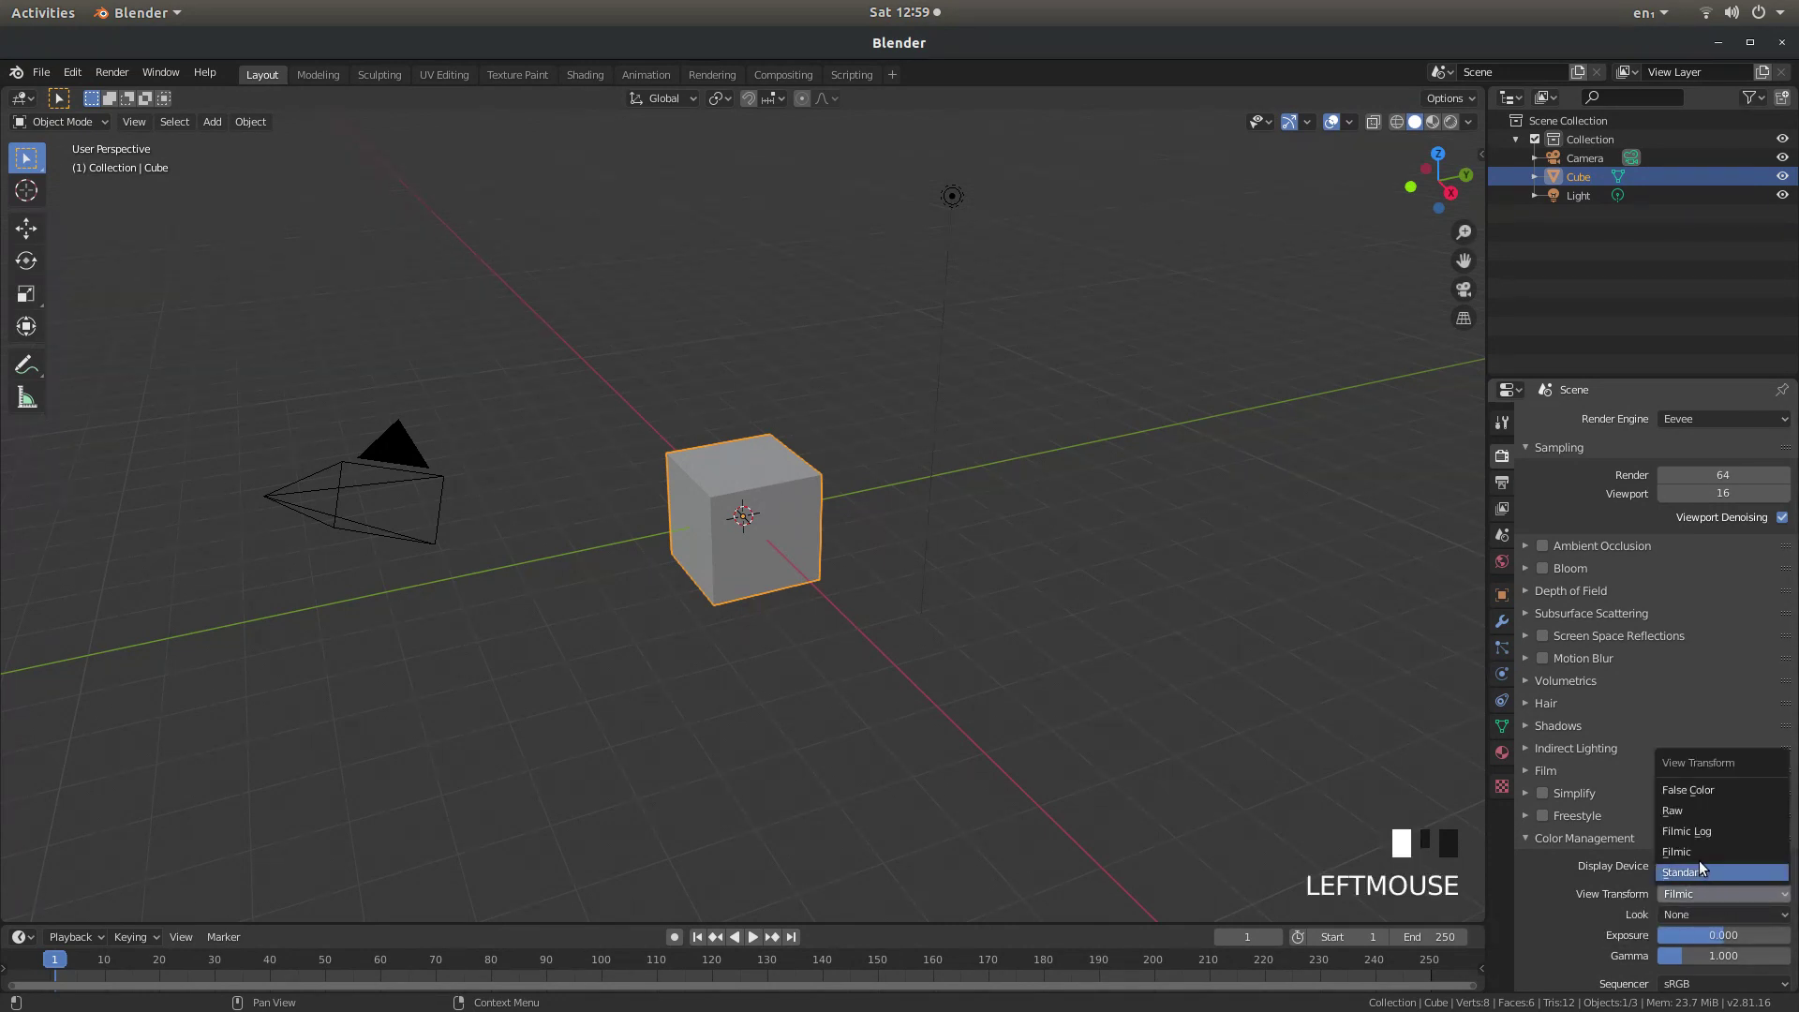
{"action": "left_click", "coordinate": [1713, 868]}
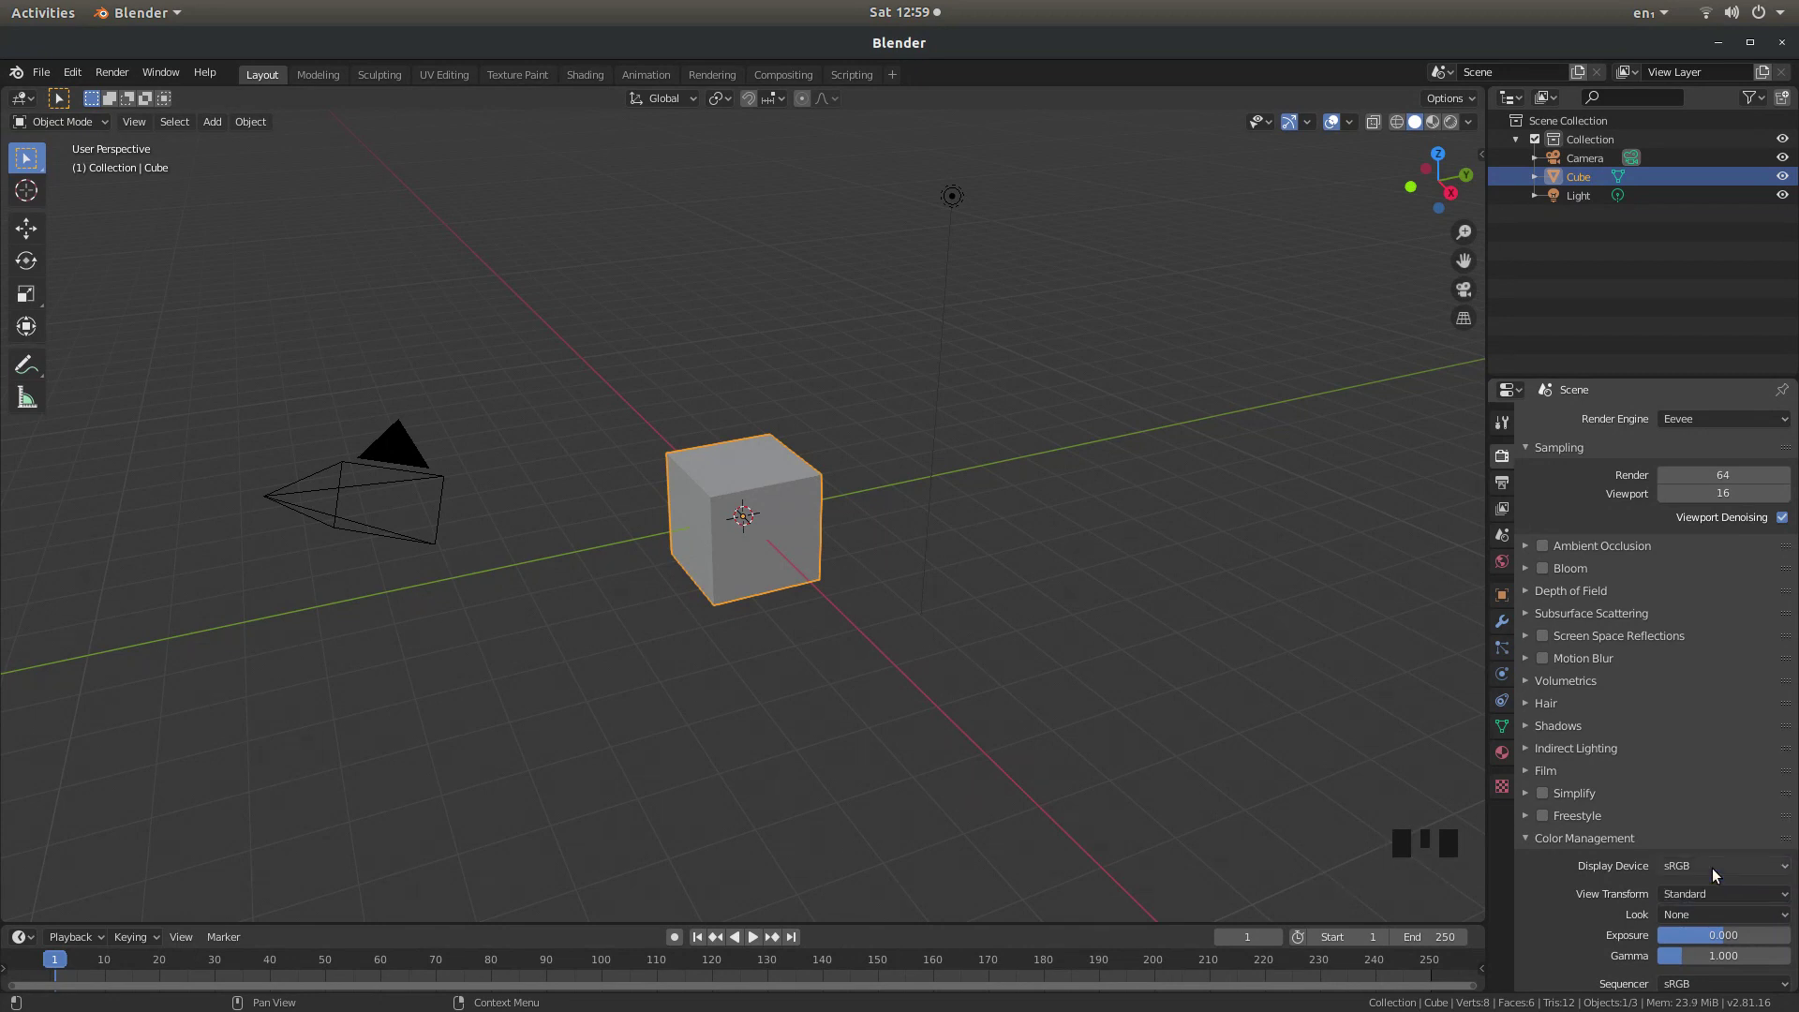
{"action": "left_click", "coordinate": [1526, 765]}
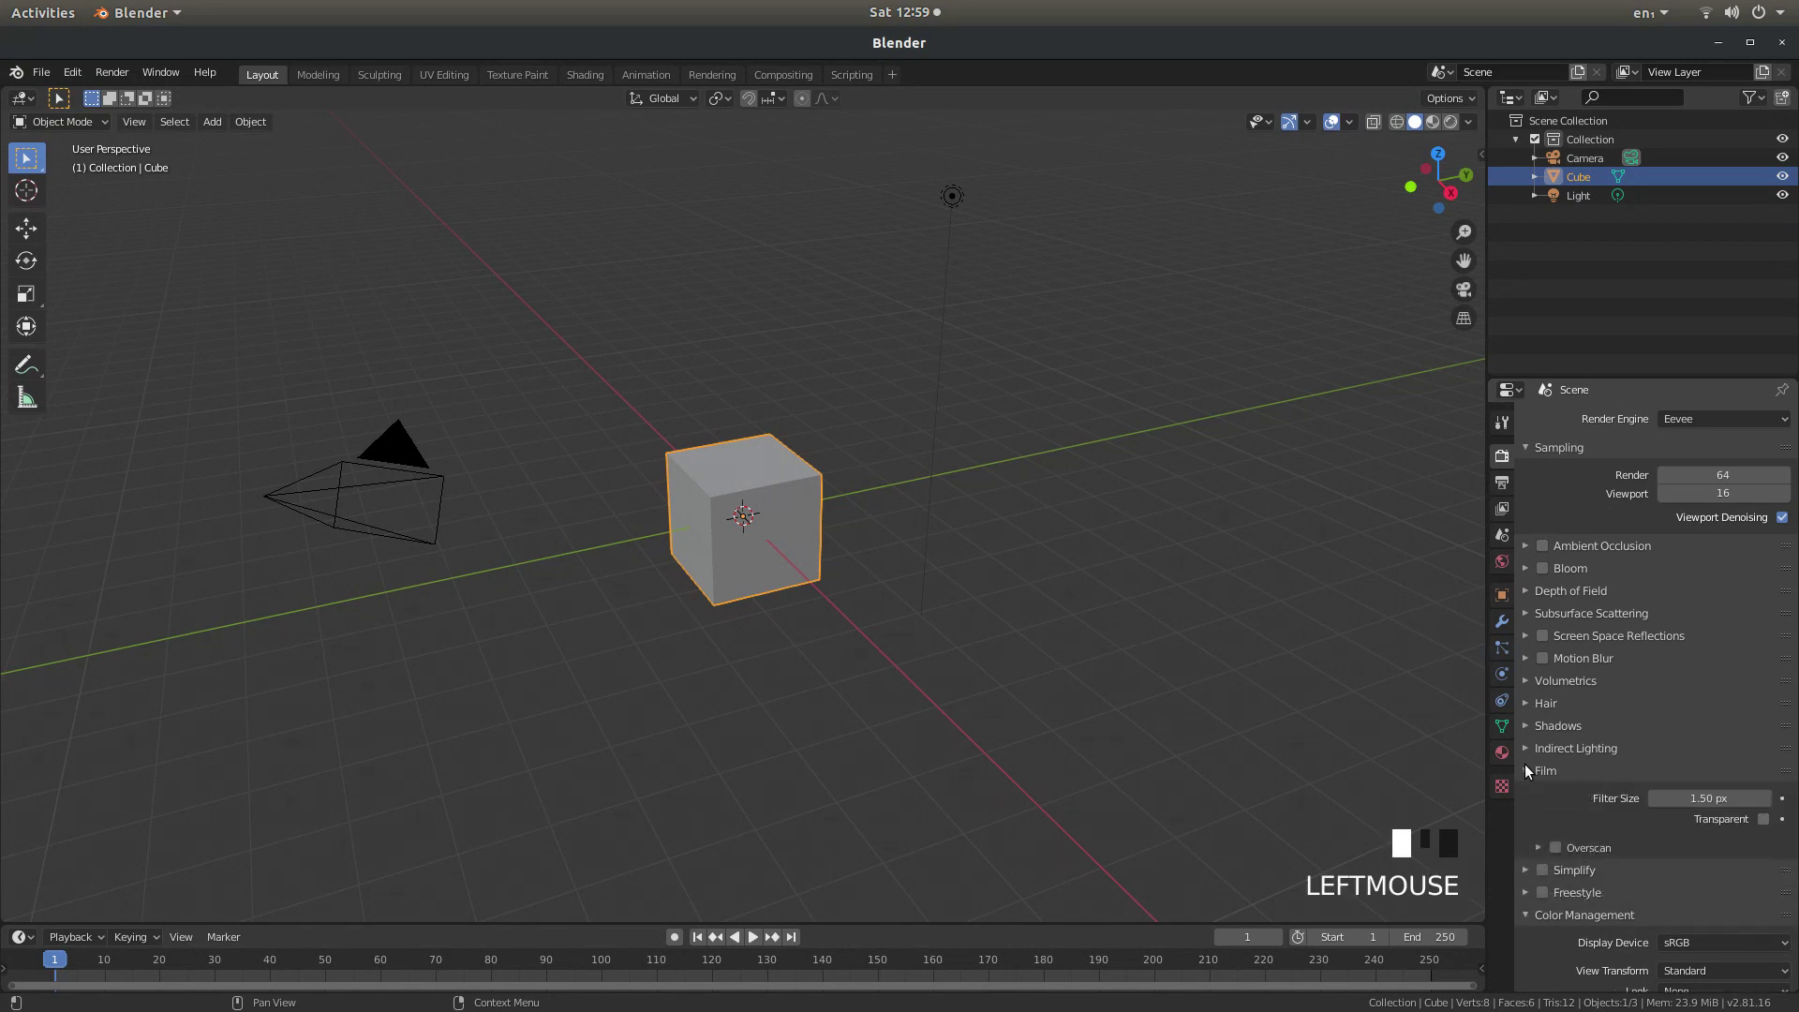
{"action": "left_click", "coordinate": [1766, 820]}
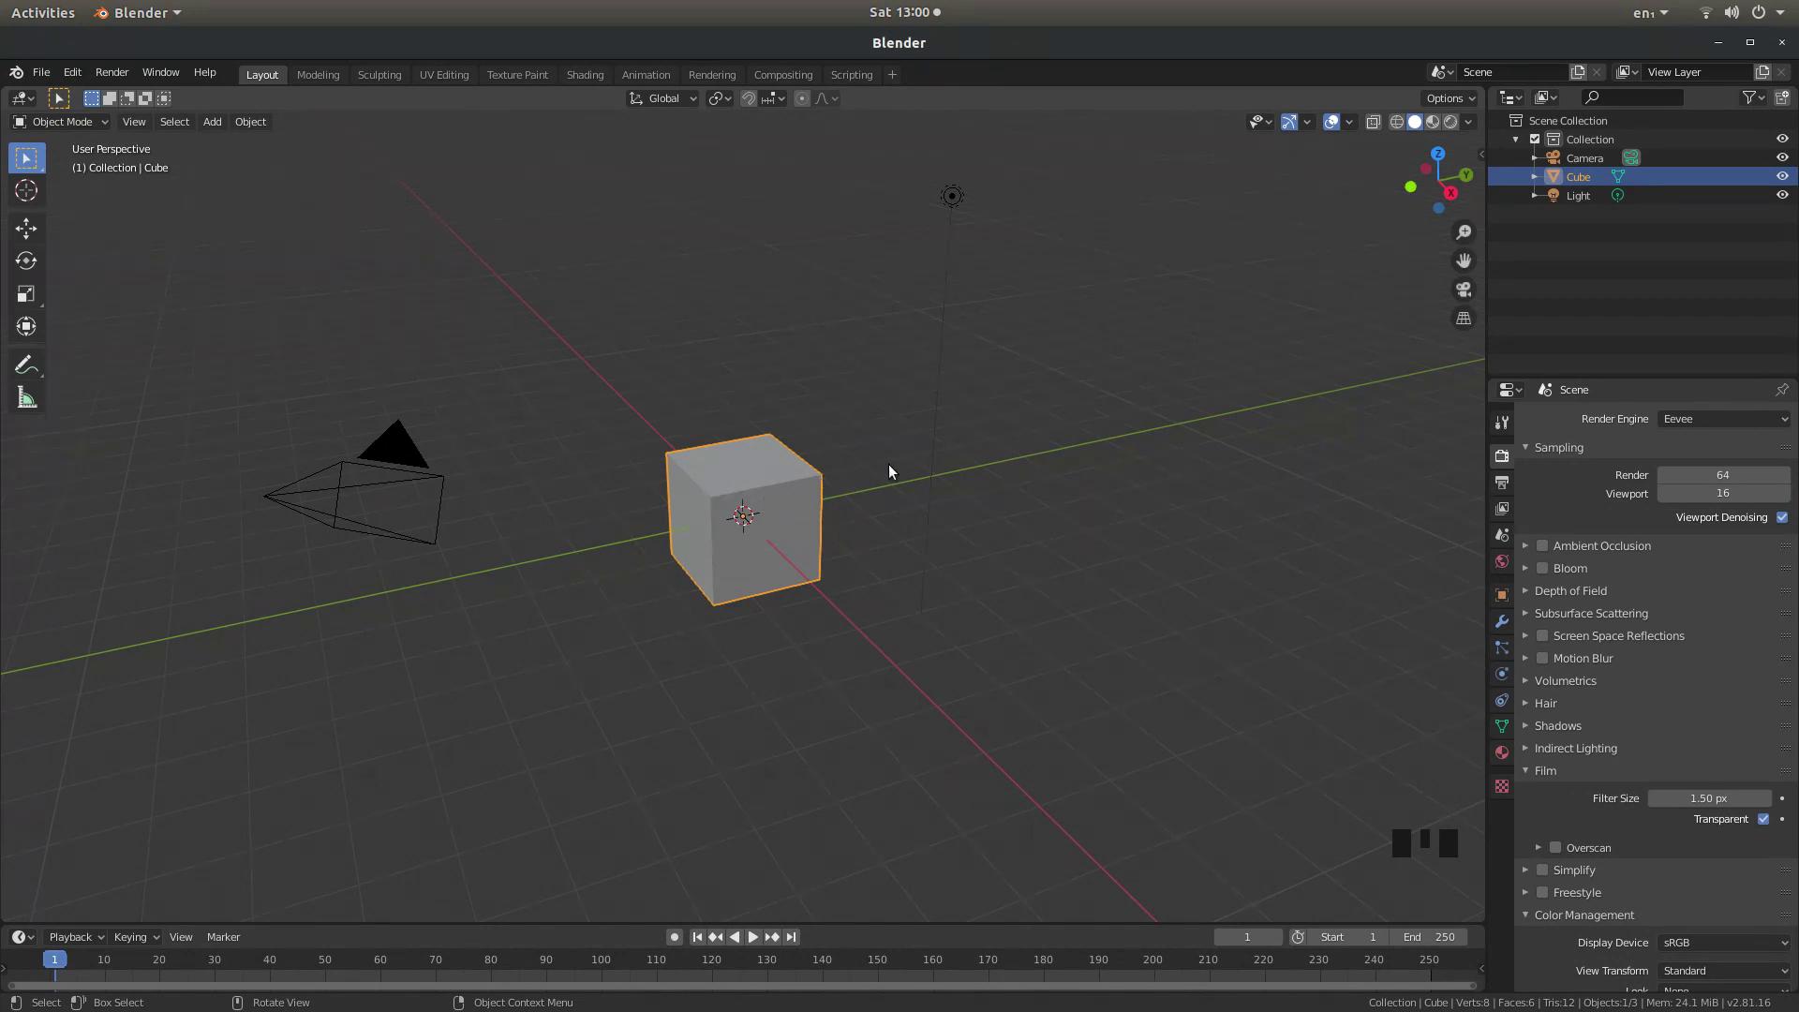
- Delete the default cube, switch to top view, and align the active camera to that view
{"action": "key", "text": "x"}
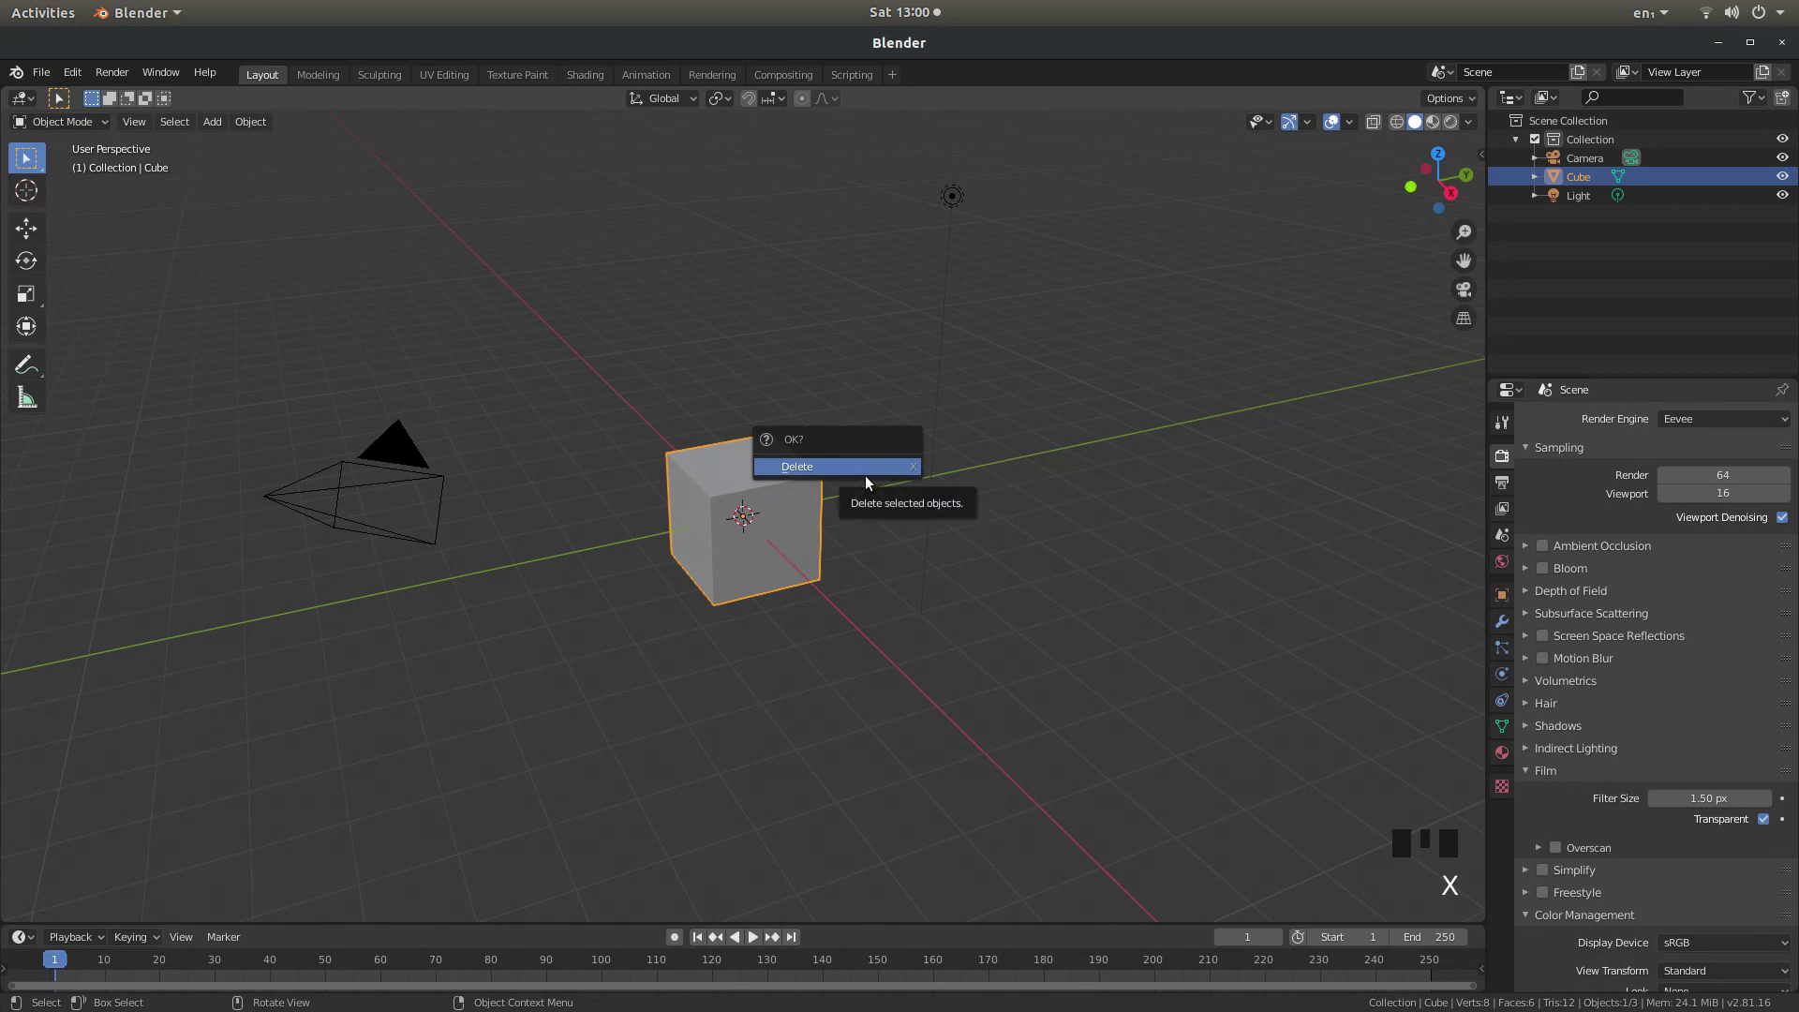
{"action": "left_click", "coordinate": [865, 475]}
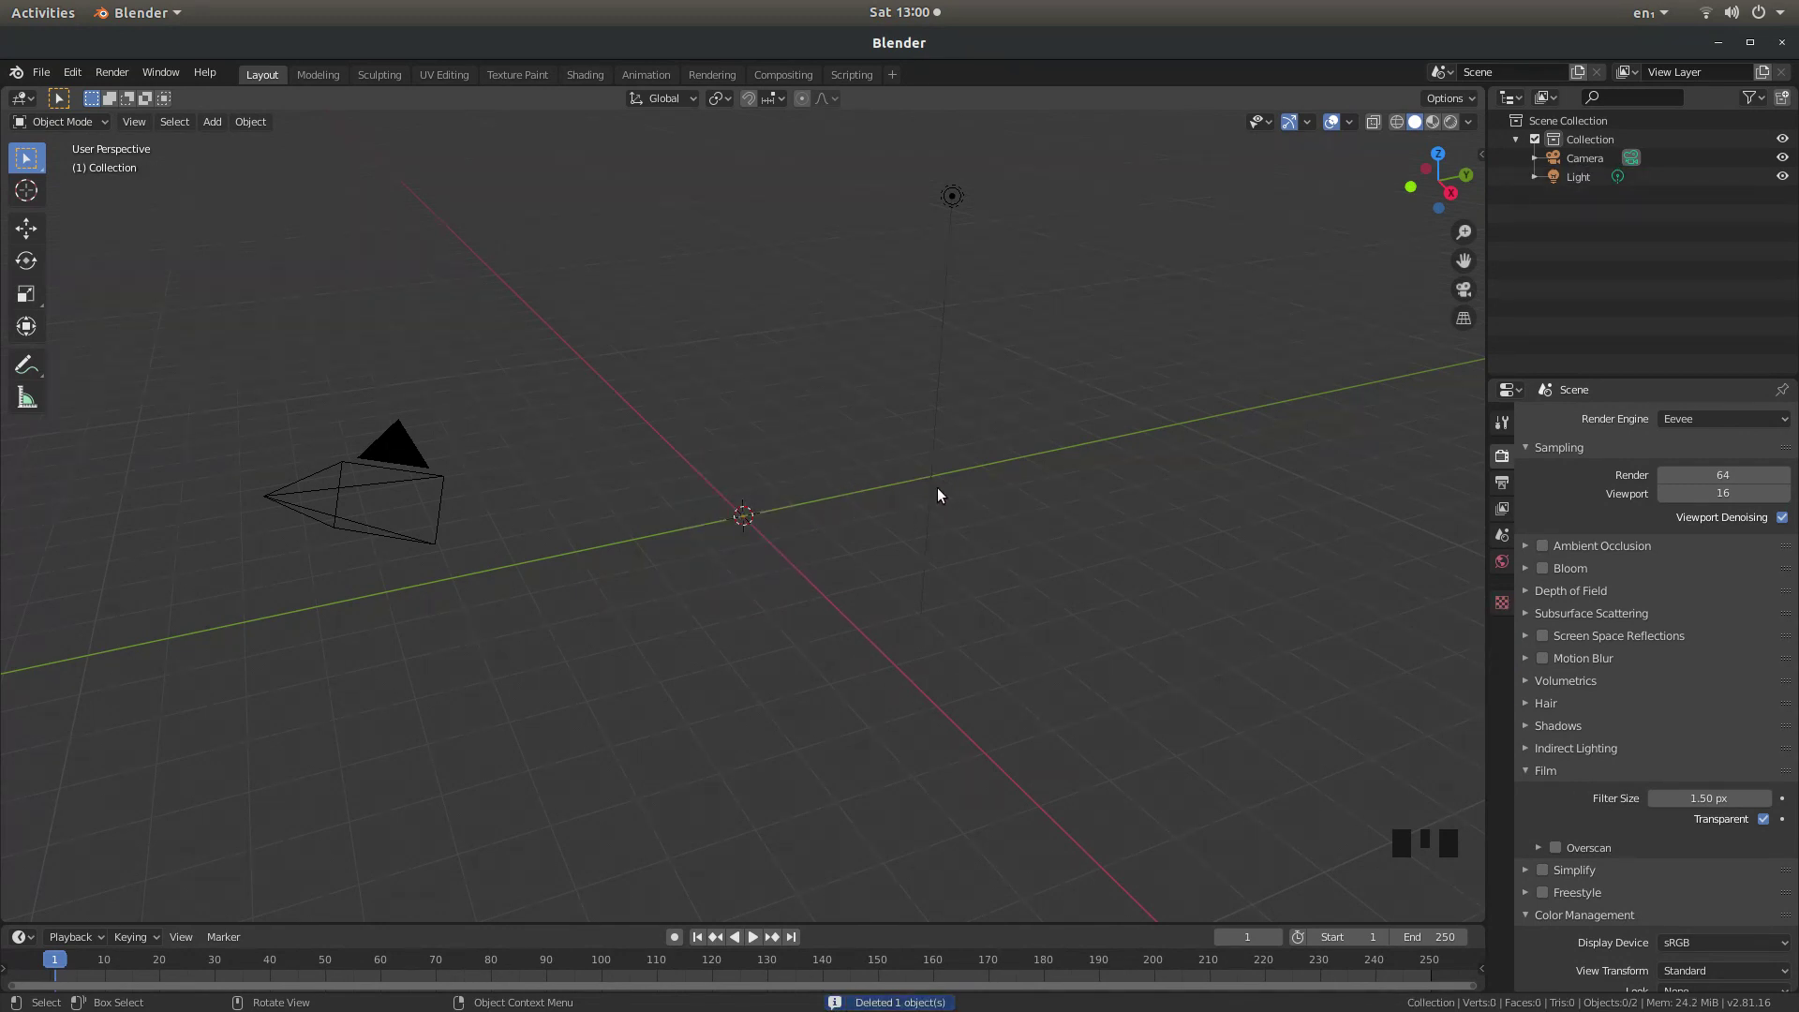
{"action": "key", "text": "KP_7"}
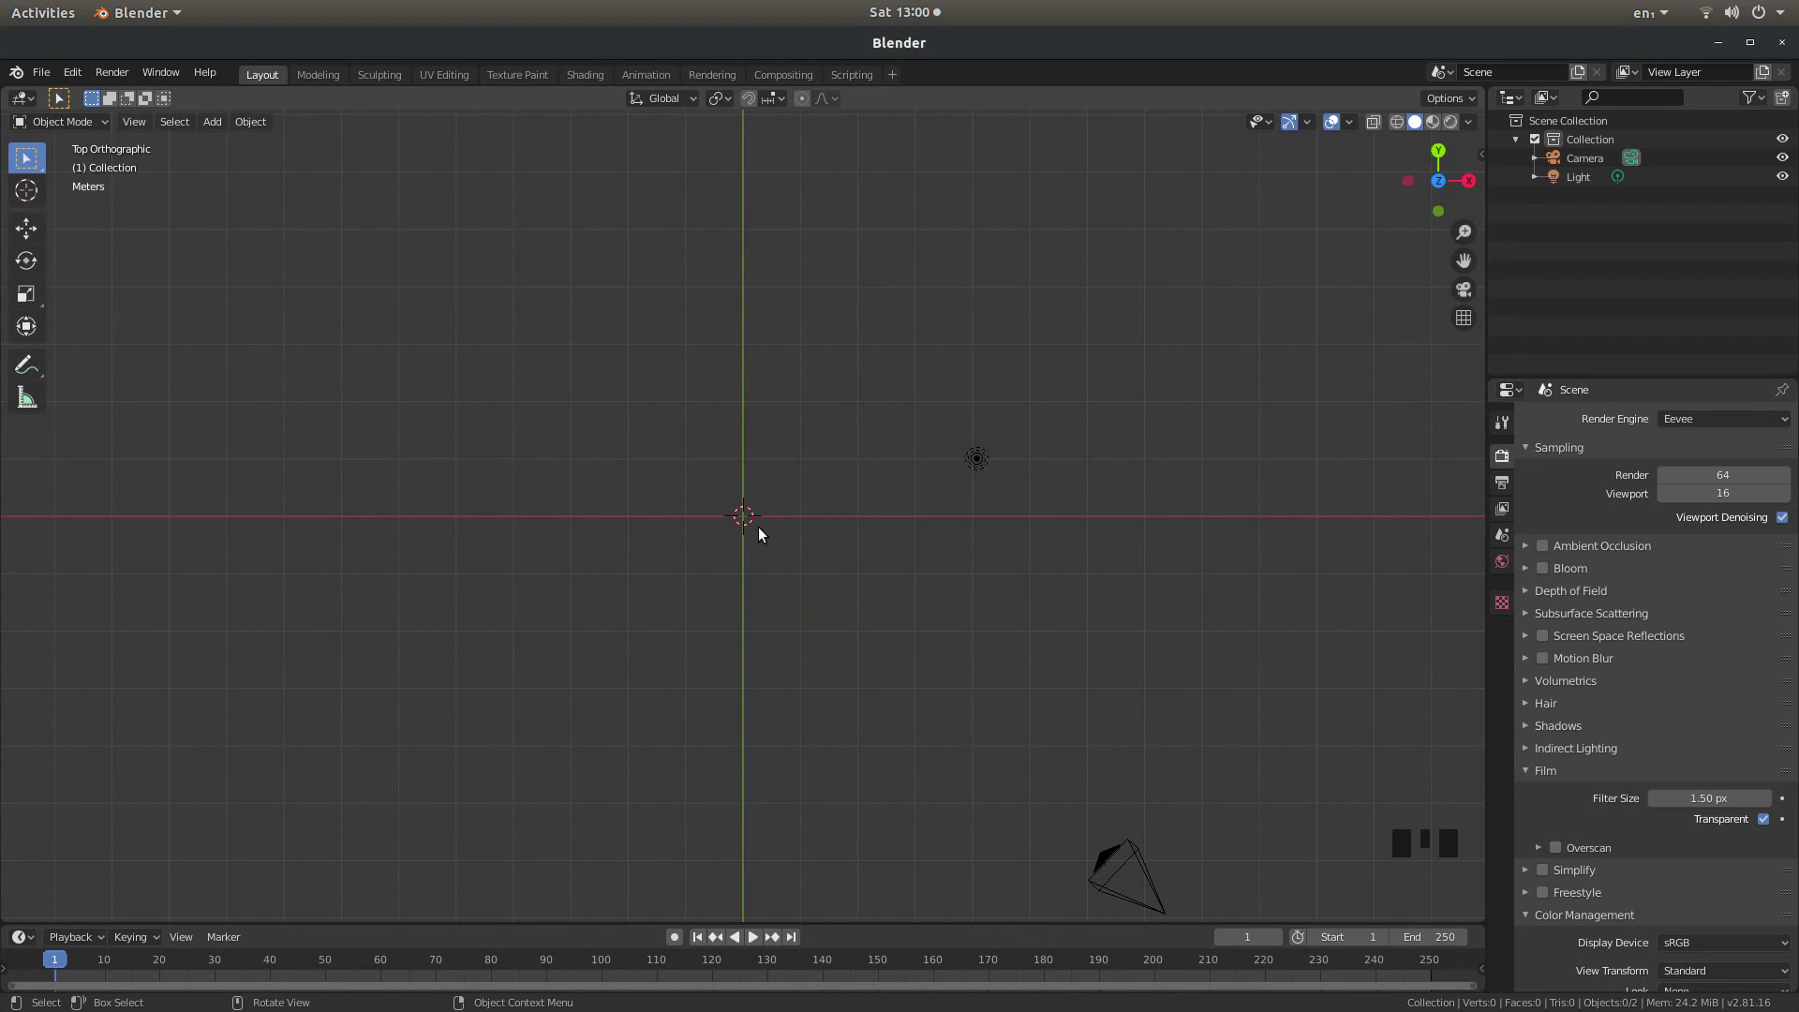
{"action": "left_click", "coordinate": [137, 124]}
{"action": "mouse_move", "coordinate": [199, 374]}
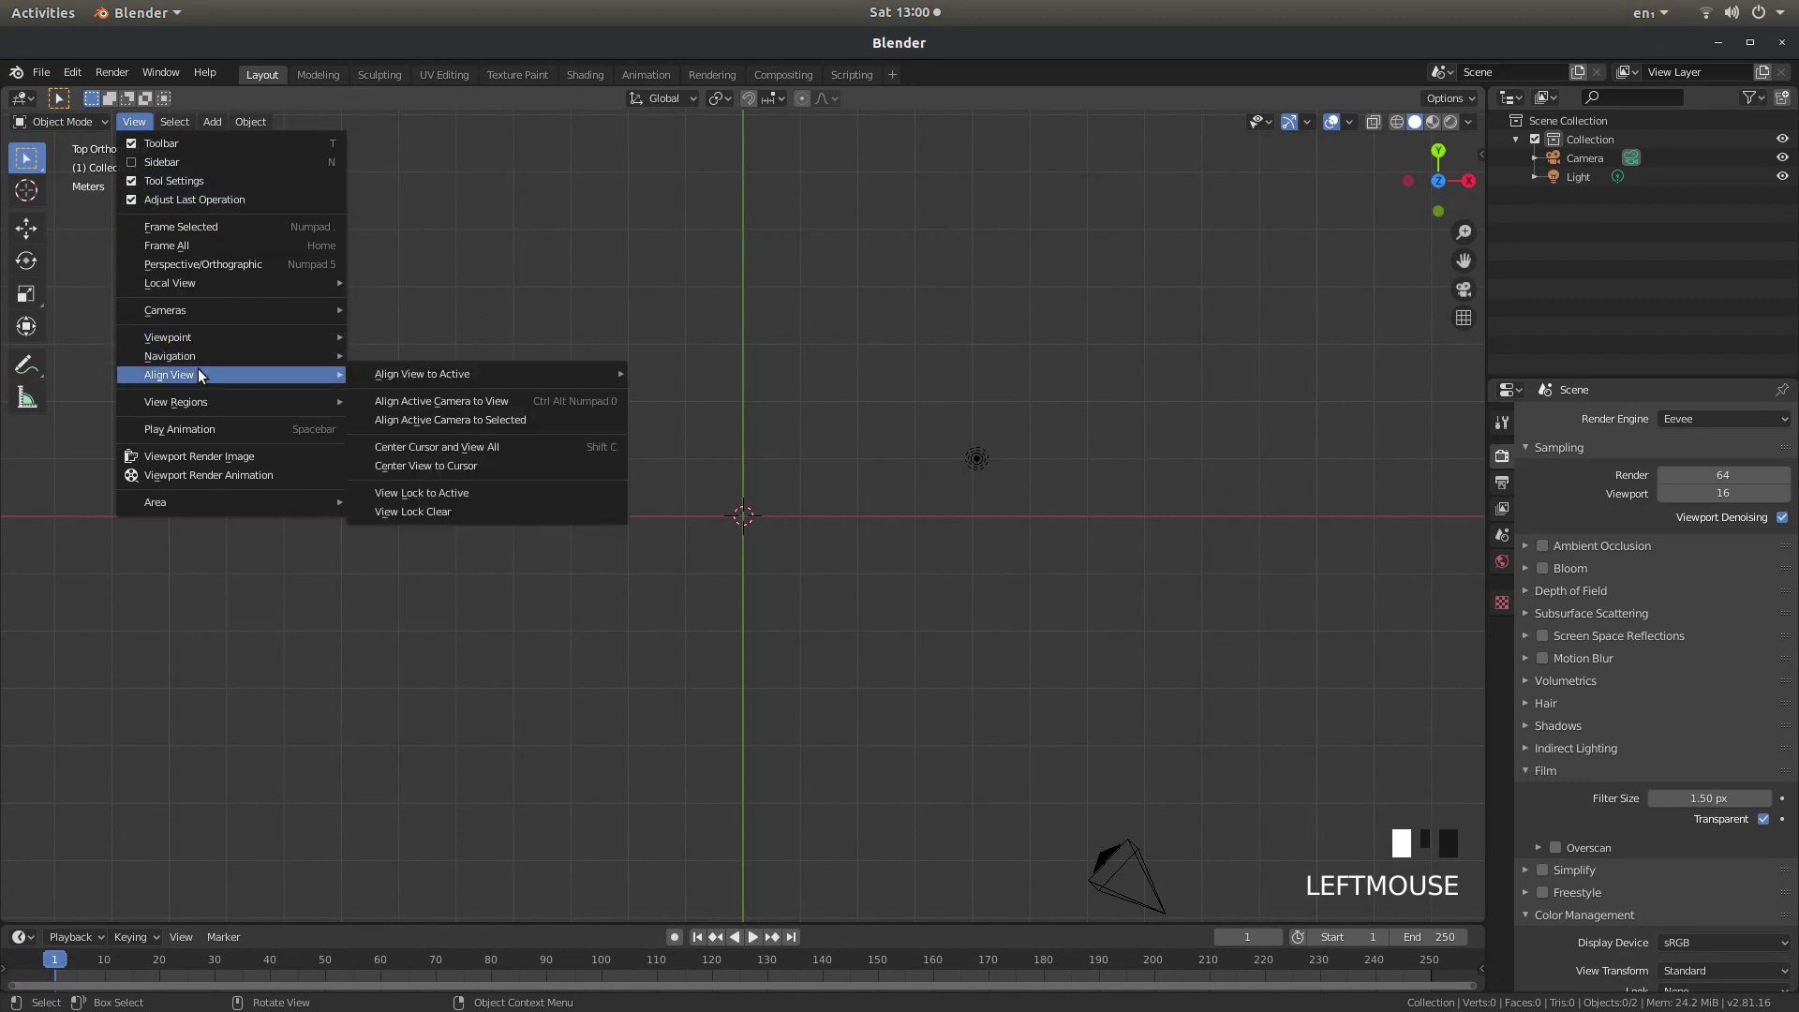
{"action": "left_click", "coordinate": [494, 402]}
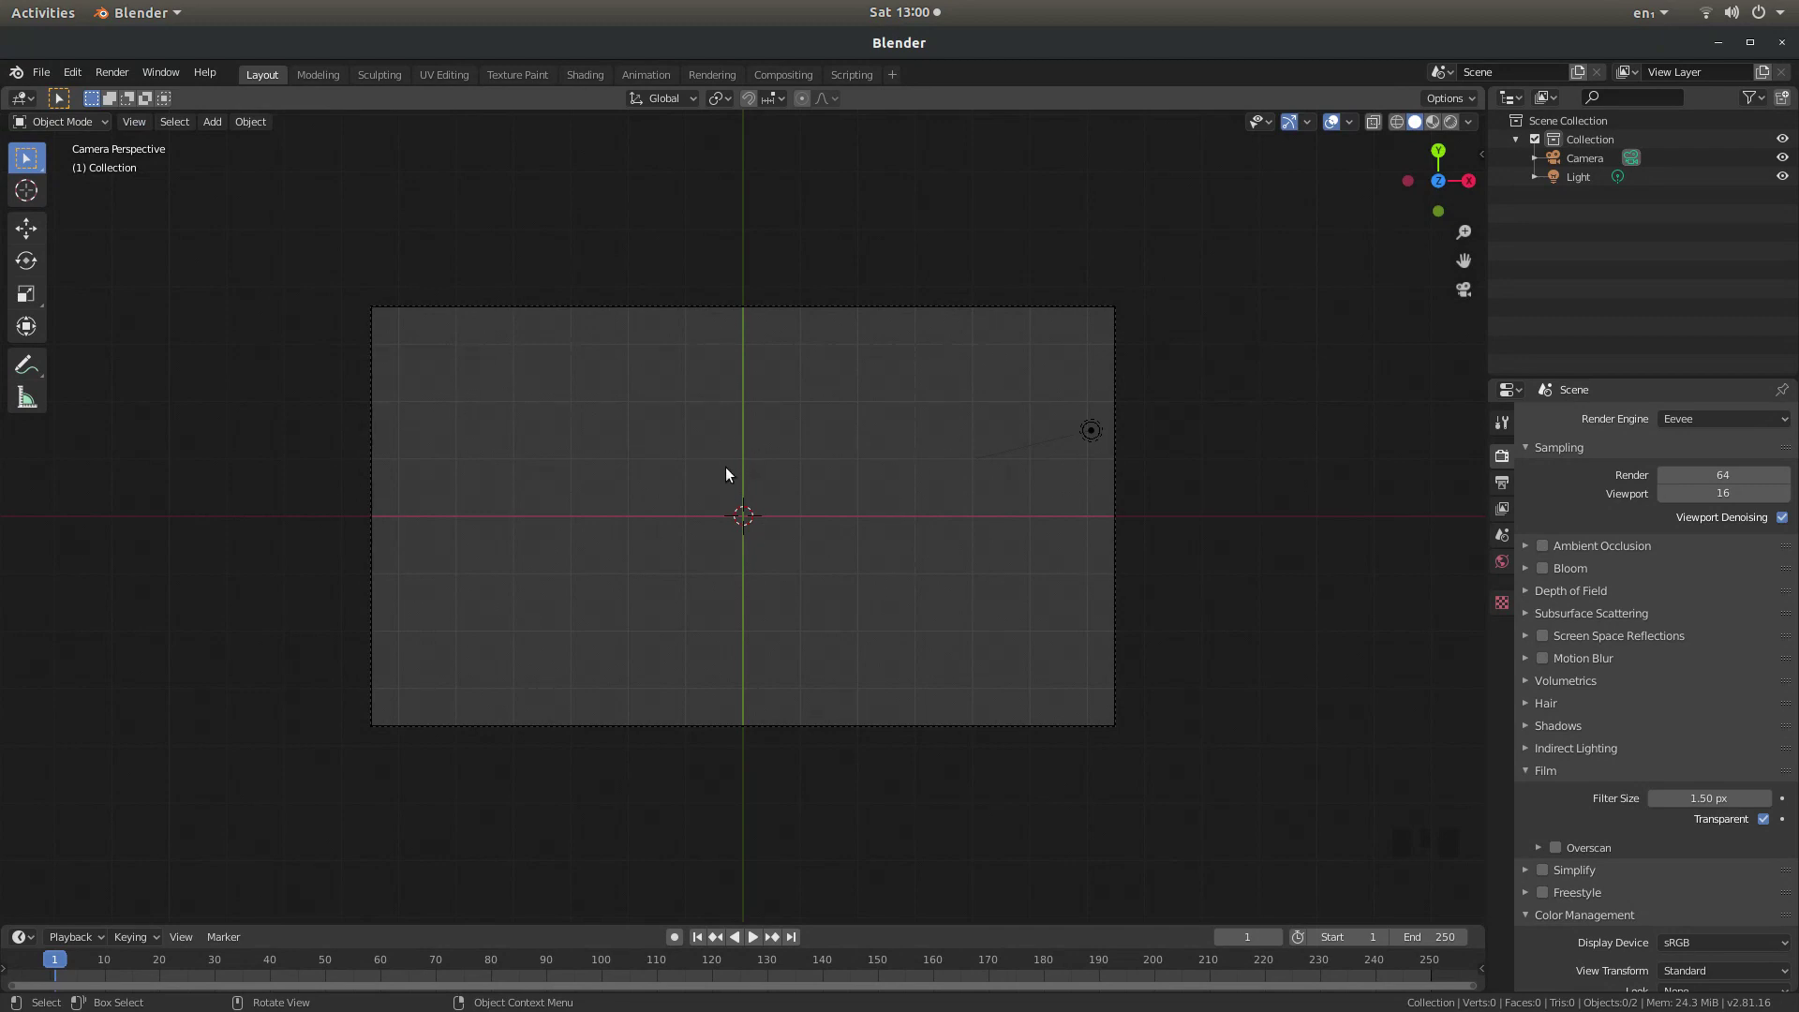
{"action": "scroll", "coordinate": [827, 593], "scroll_direction": "up", "scroll_amount": 2}
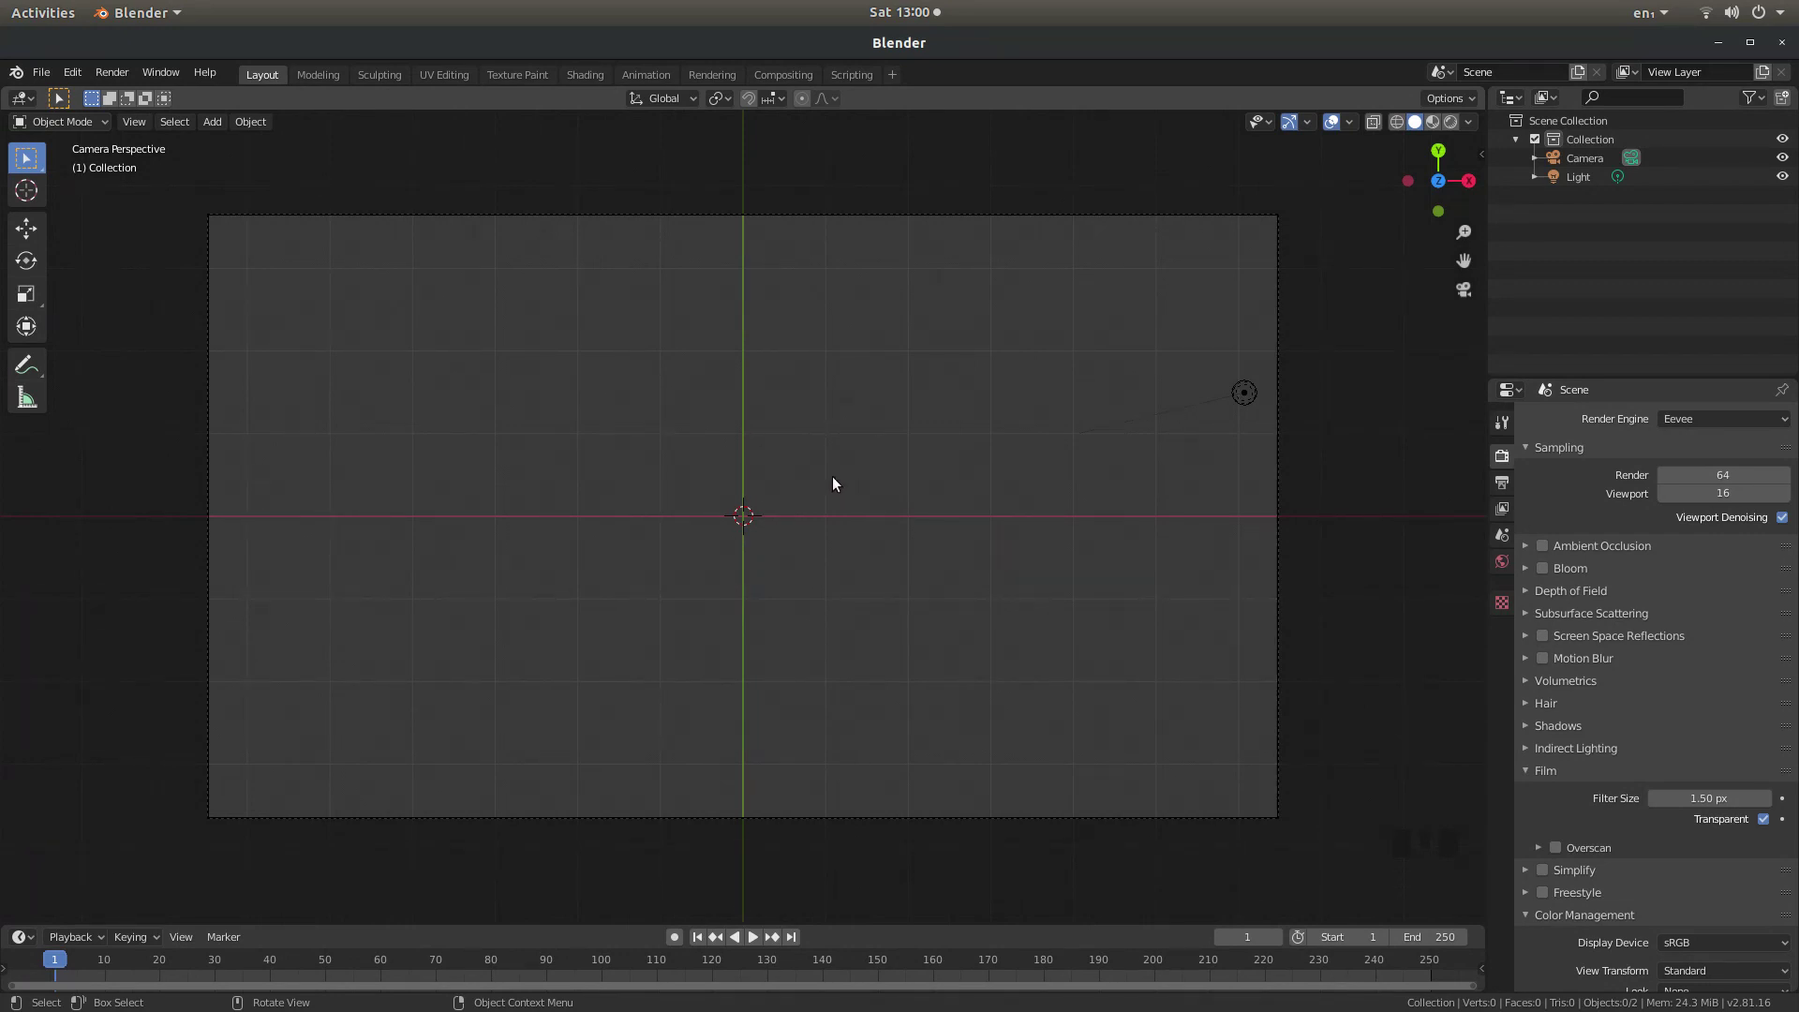
- Add a text object at the scene centre and erase its default 'Text' wording in Edit Mode
{"action": "key", "text": "shift"}
{"action": "key", "text": "shift+a"}
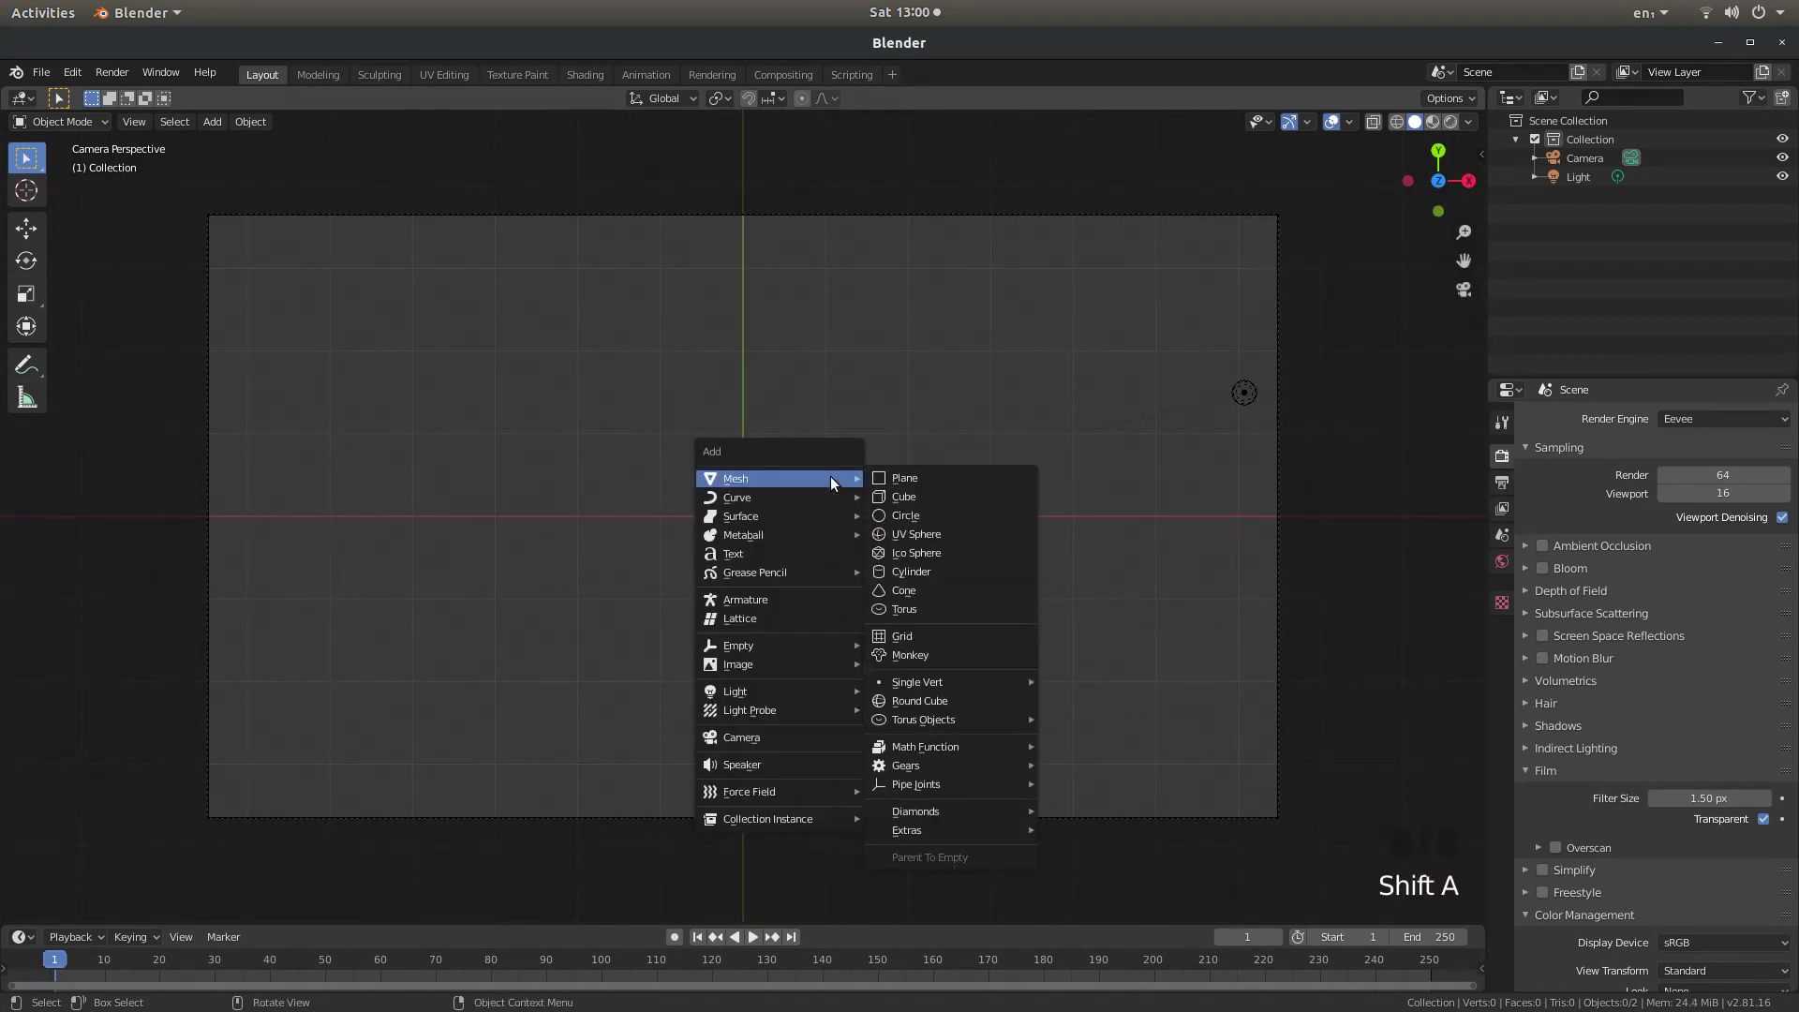
{"action": "left_click", "coordinate": [750, 553]}
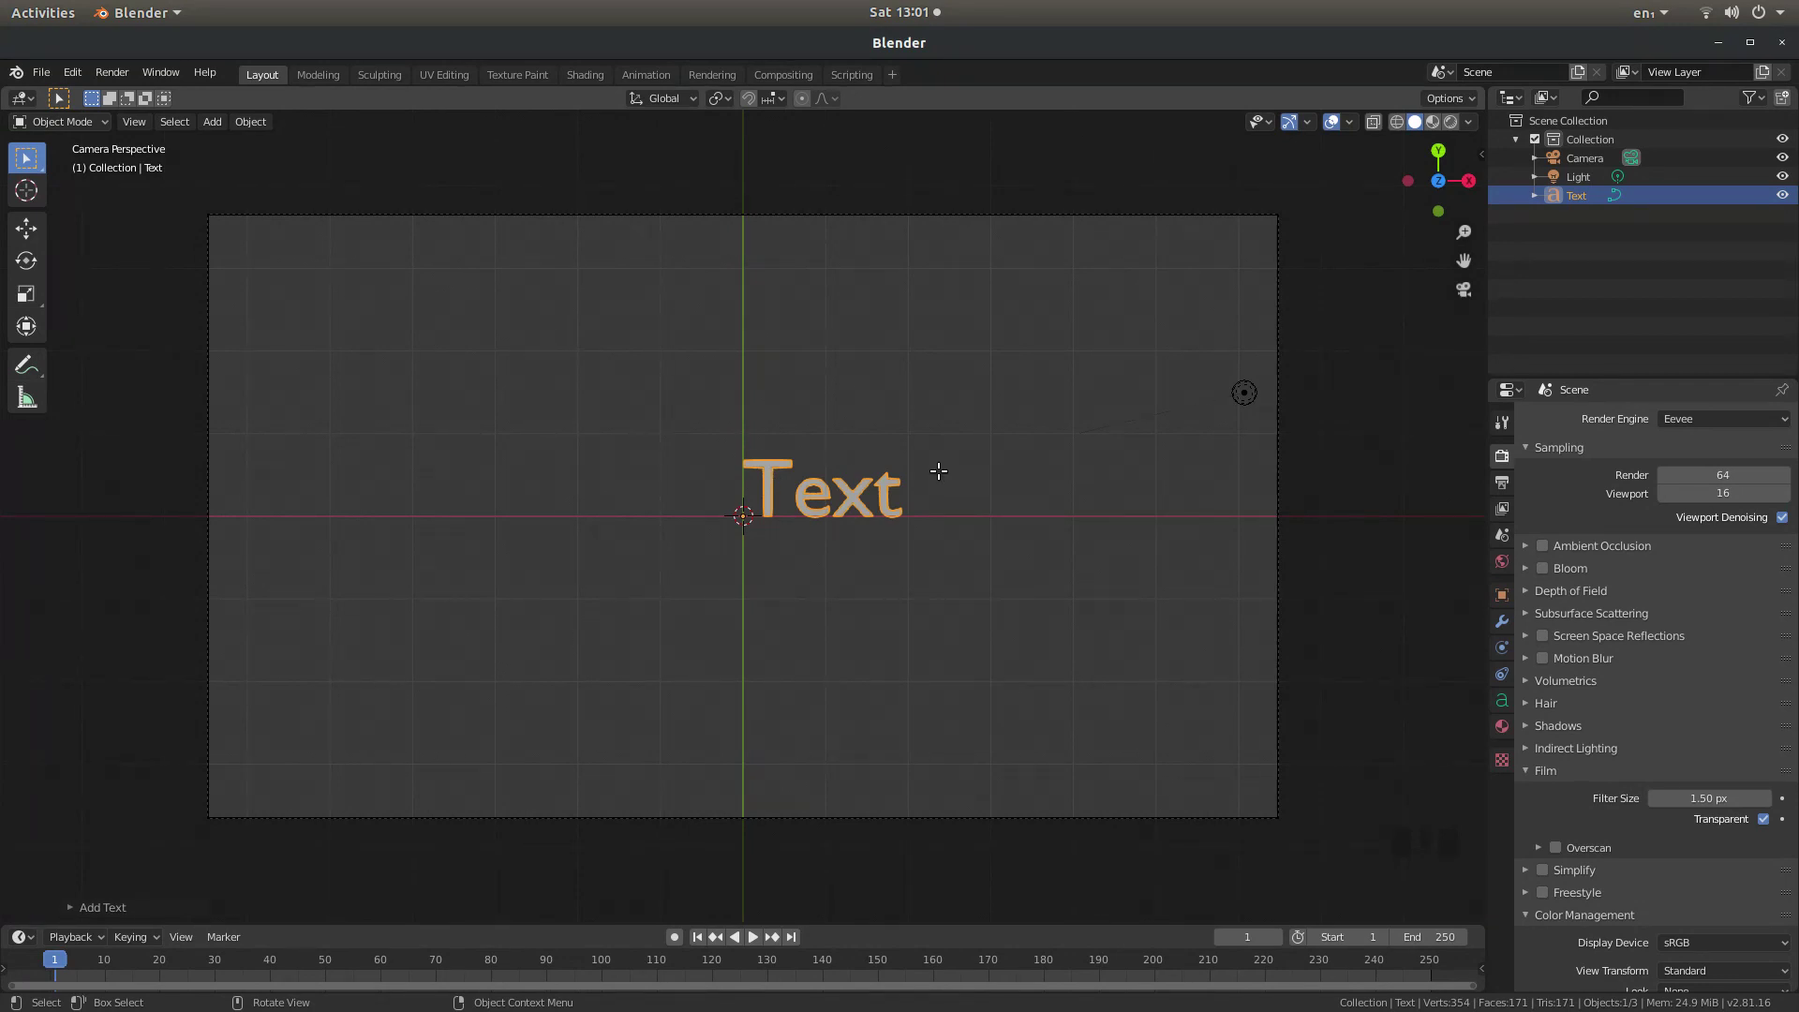
{"action": "key", "text": "Tab"}
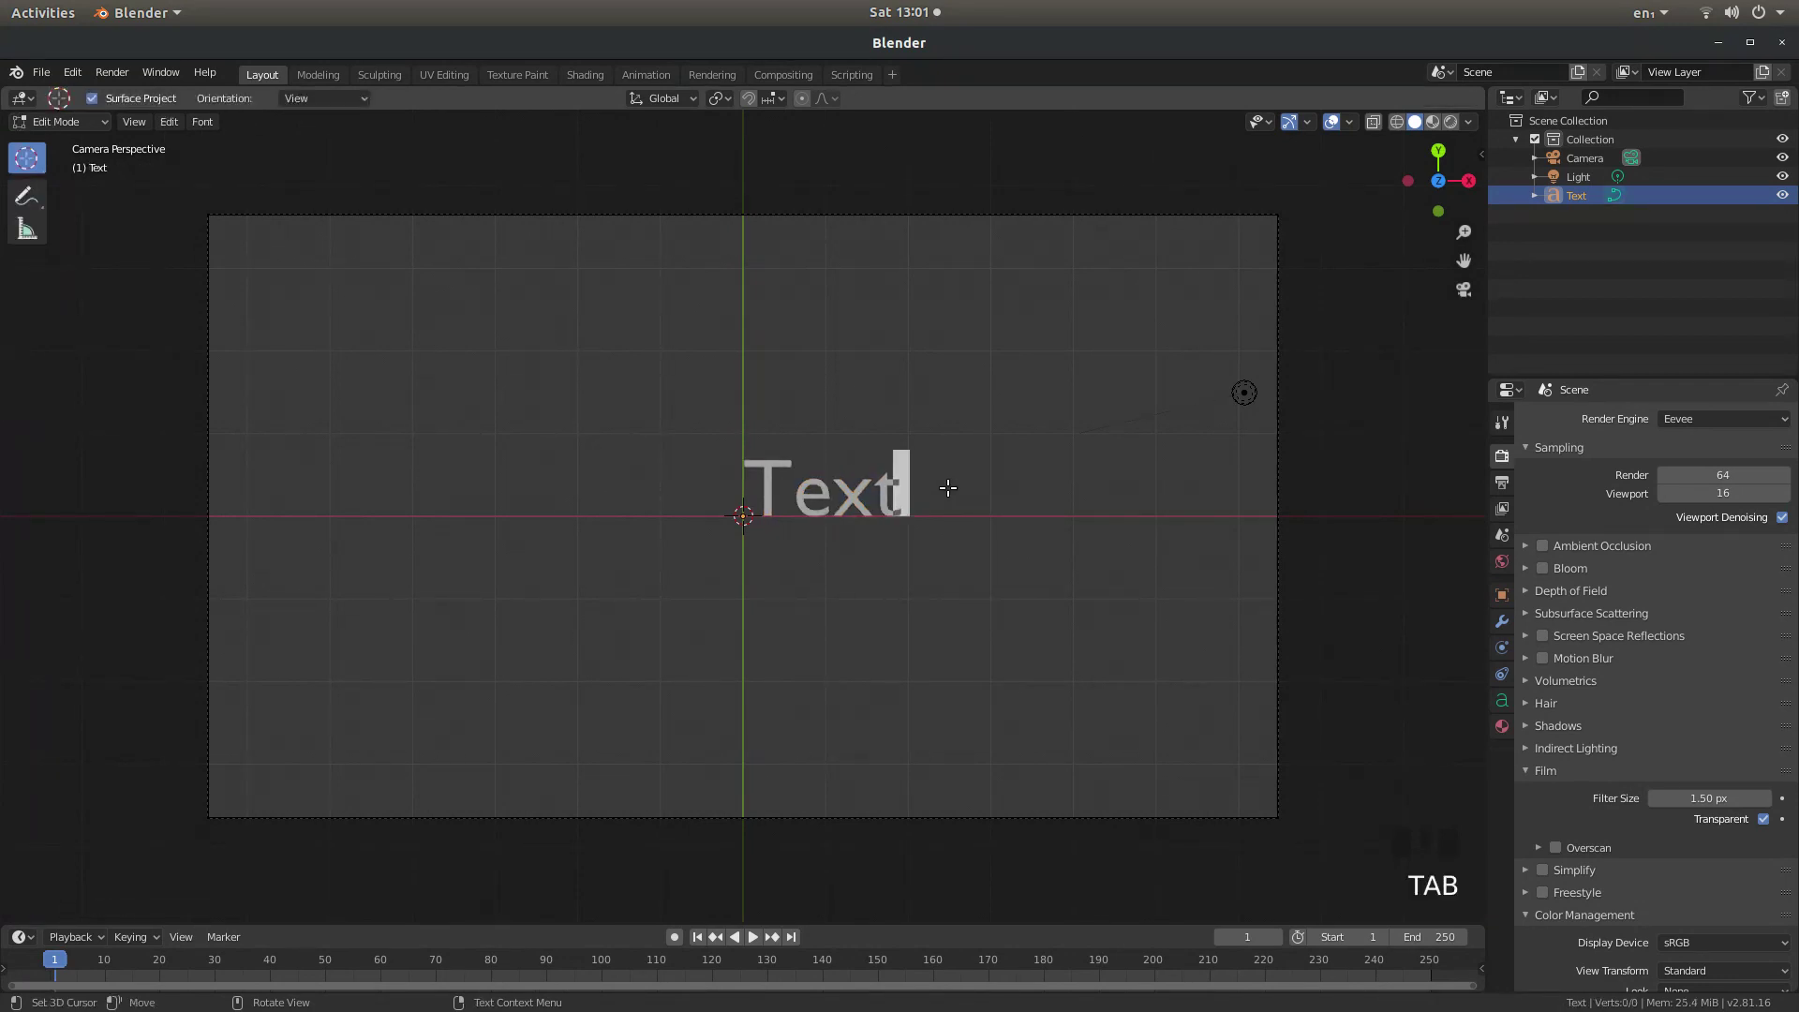
{"action": "key", "text": "BackSpace"}
{"action": "key", "text": "BackSpace"}
{"action": "key", "text": "BackSpace"}
{"action": "key", "text": "BackSpace"}
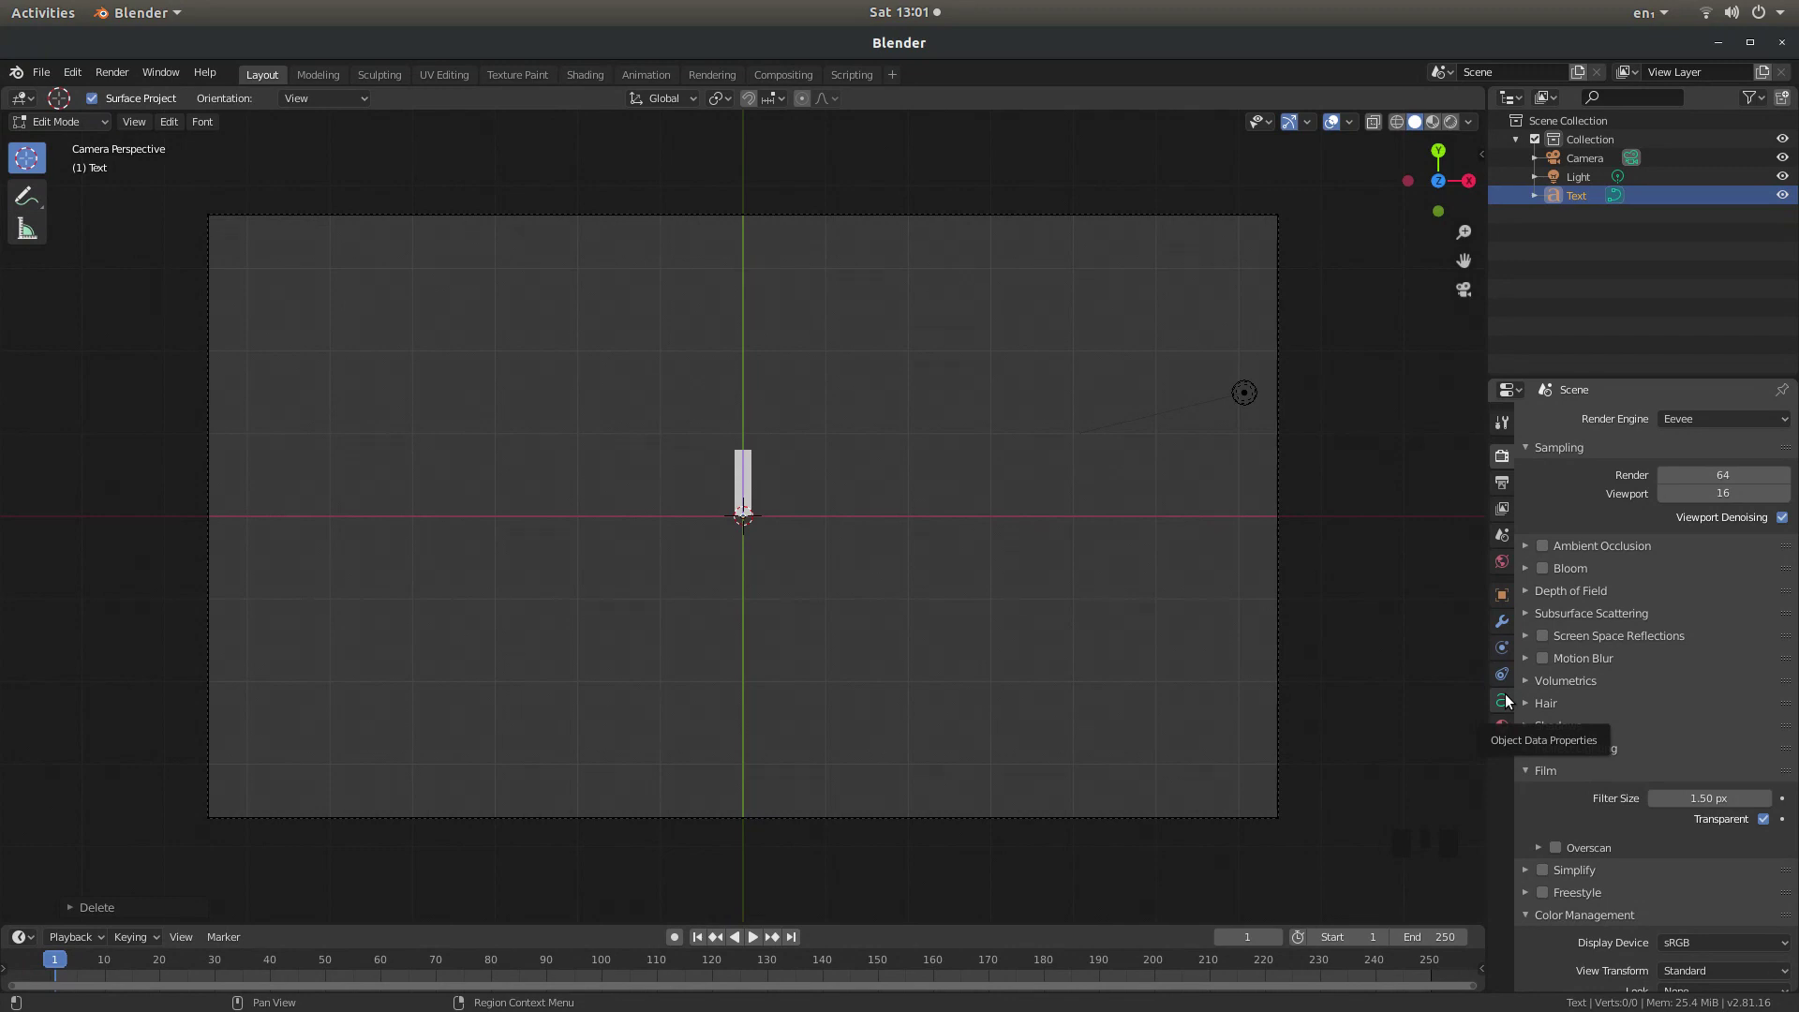
- In the text object's Font panel, start browsing for a new Regular font file
{"action": "left_click", "coordinate": [1503, 701]}
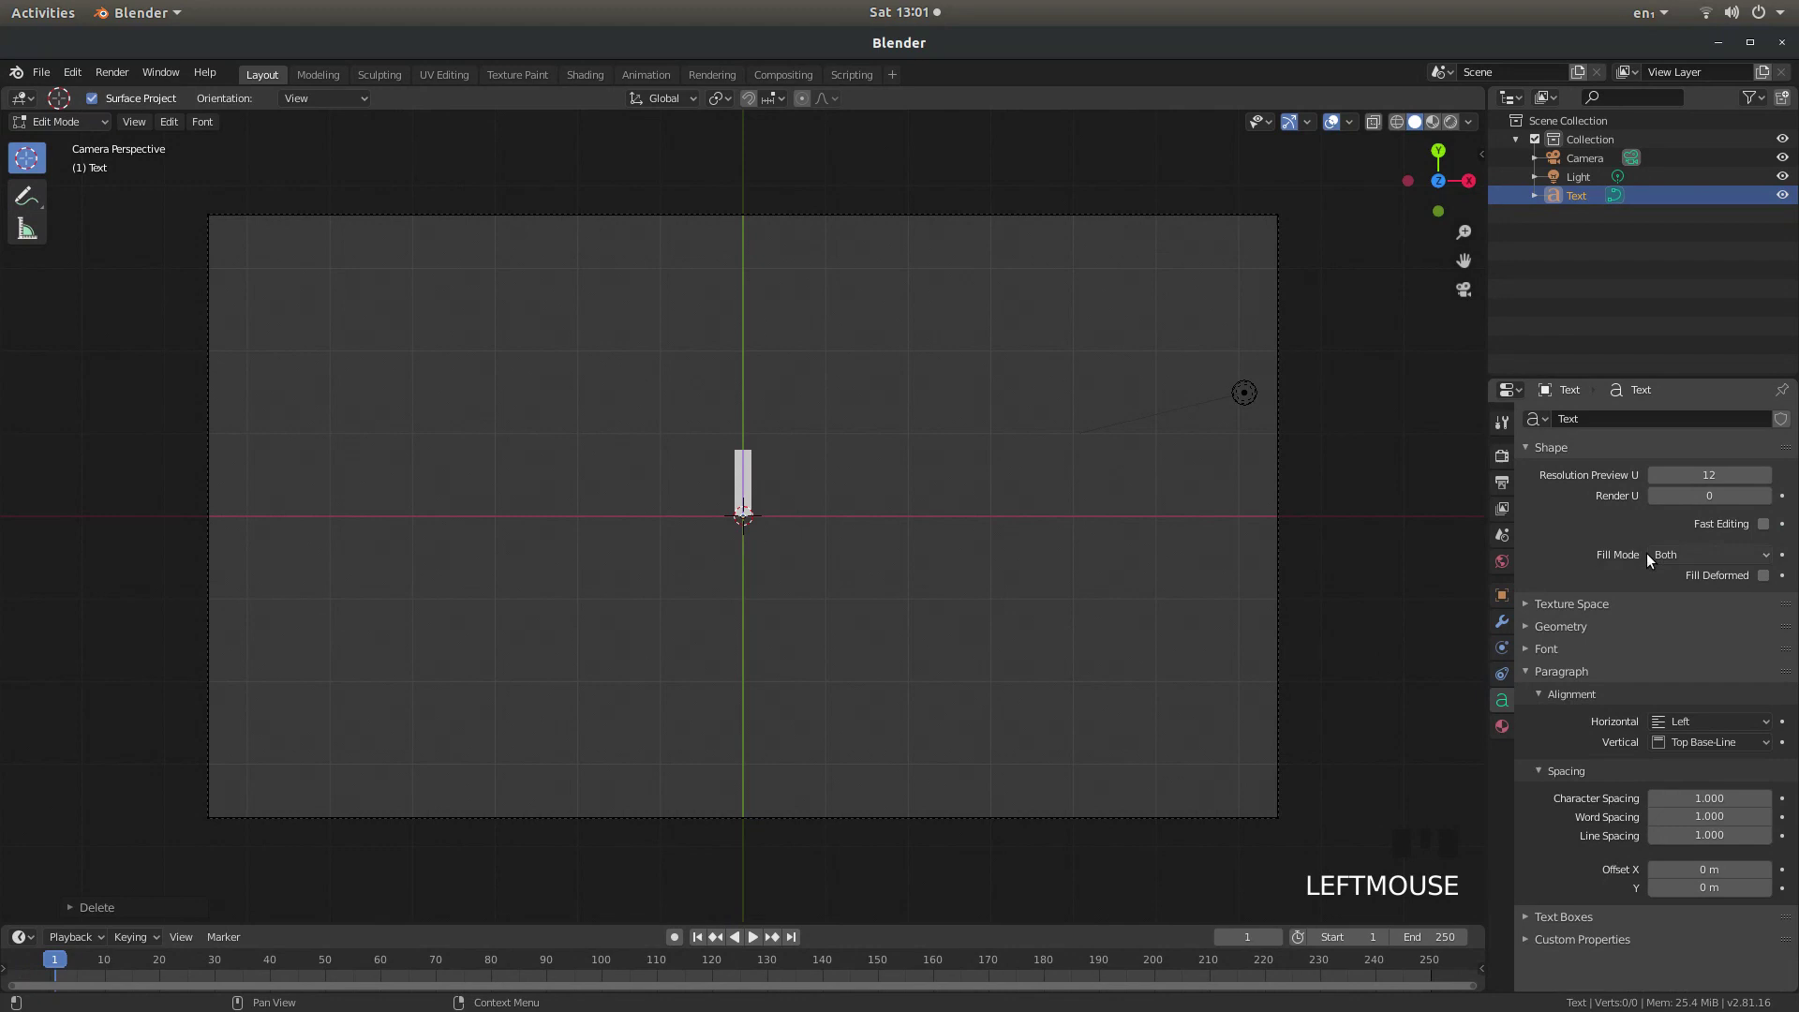
{"action": "left_click", "coordinate": [1525, 649]}
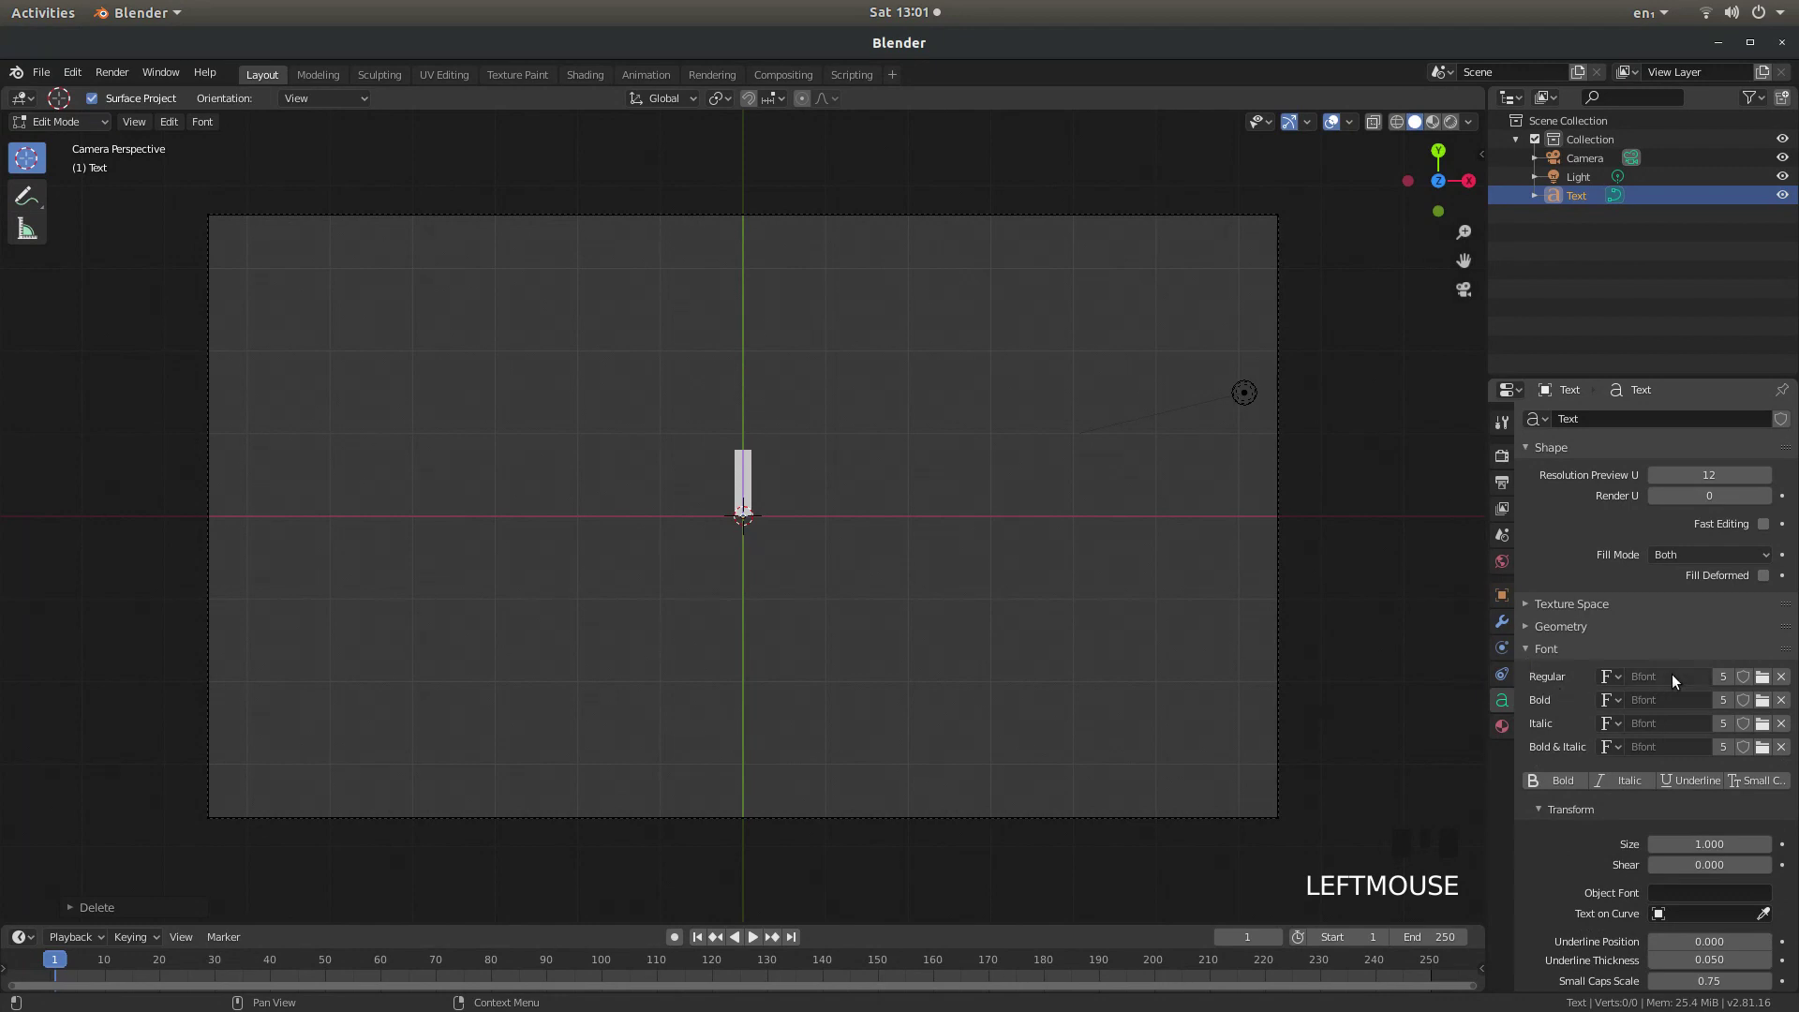
{"action": "left_click", "coordinate": [1766, 680]}
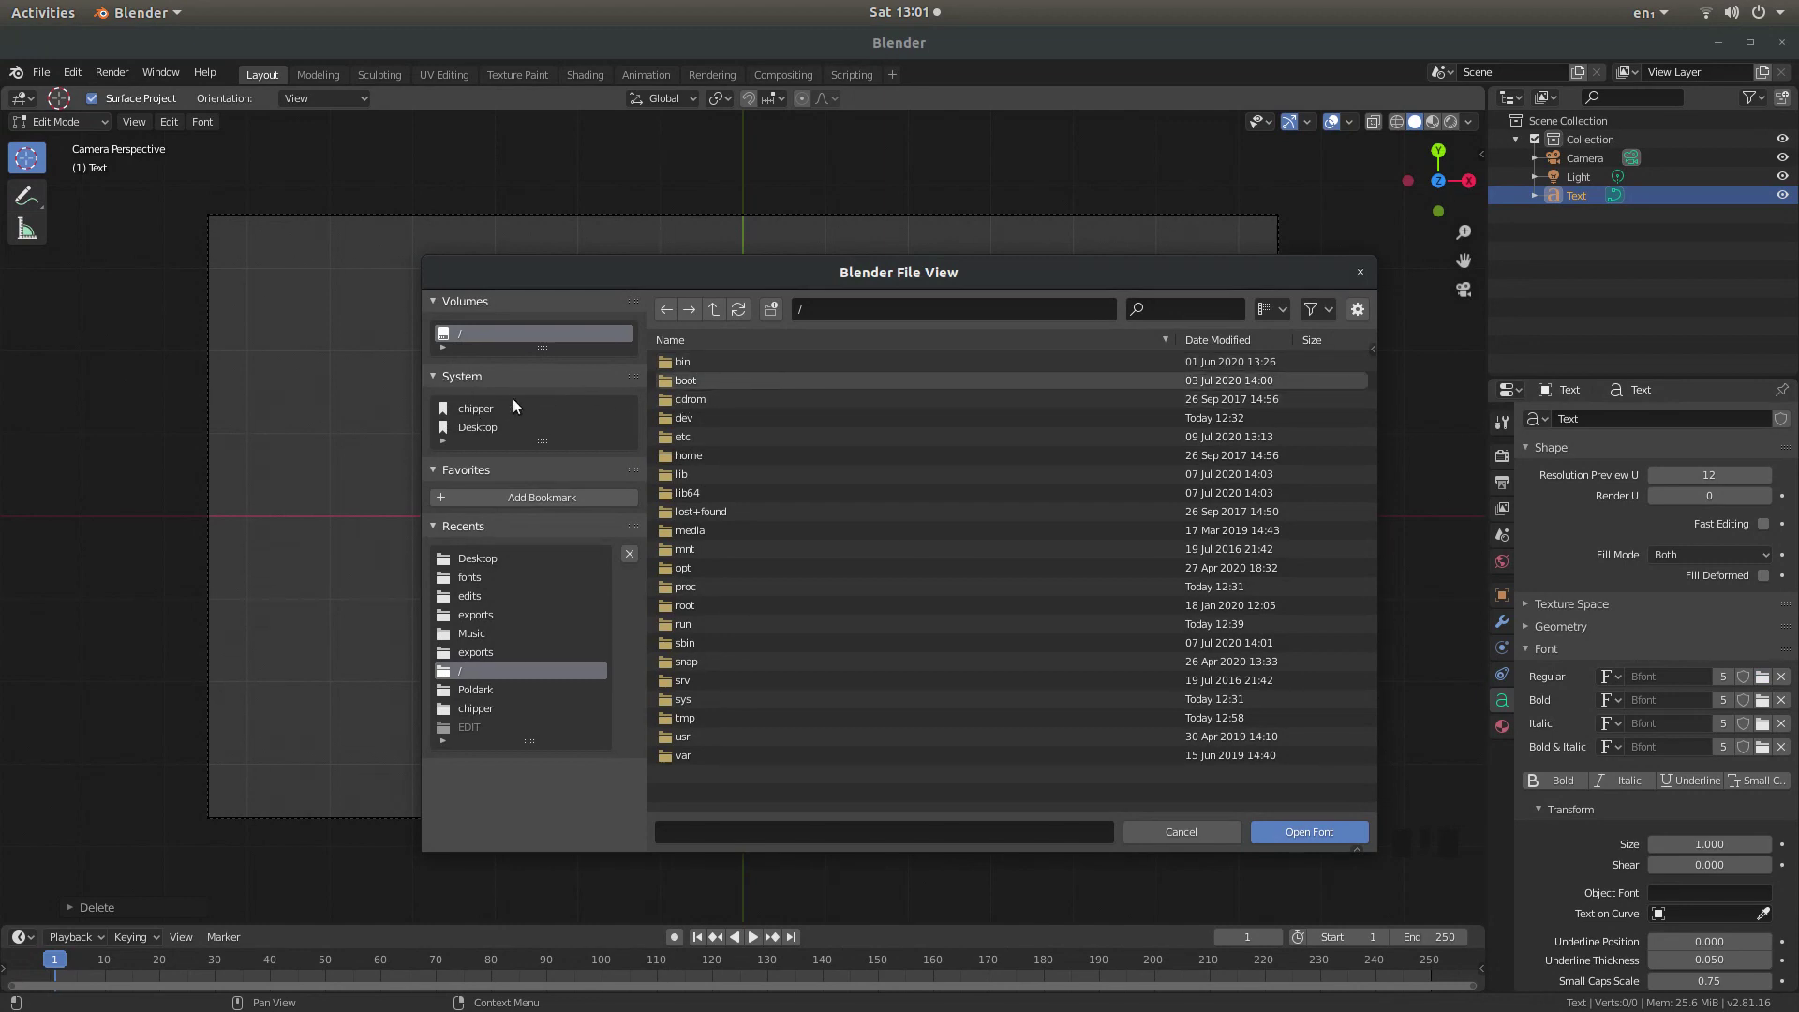
- Load ariblk.ttf from the Documents fonts folder as the text's Regular font
{"action": "left_click", "coordinate": [487, 408]}
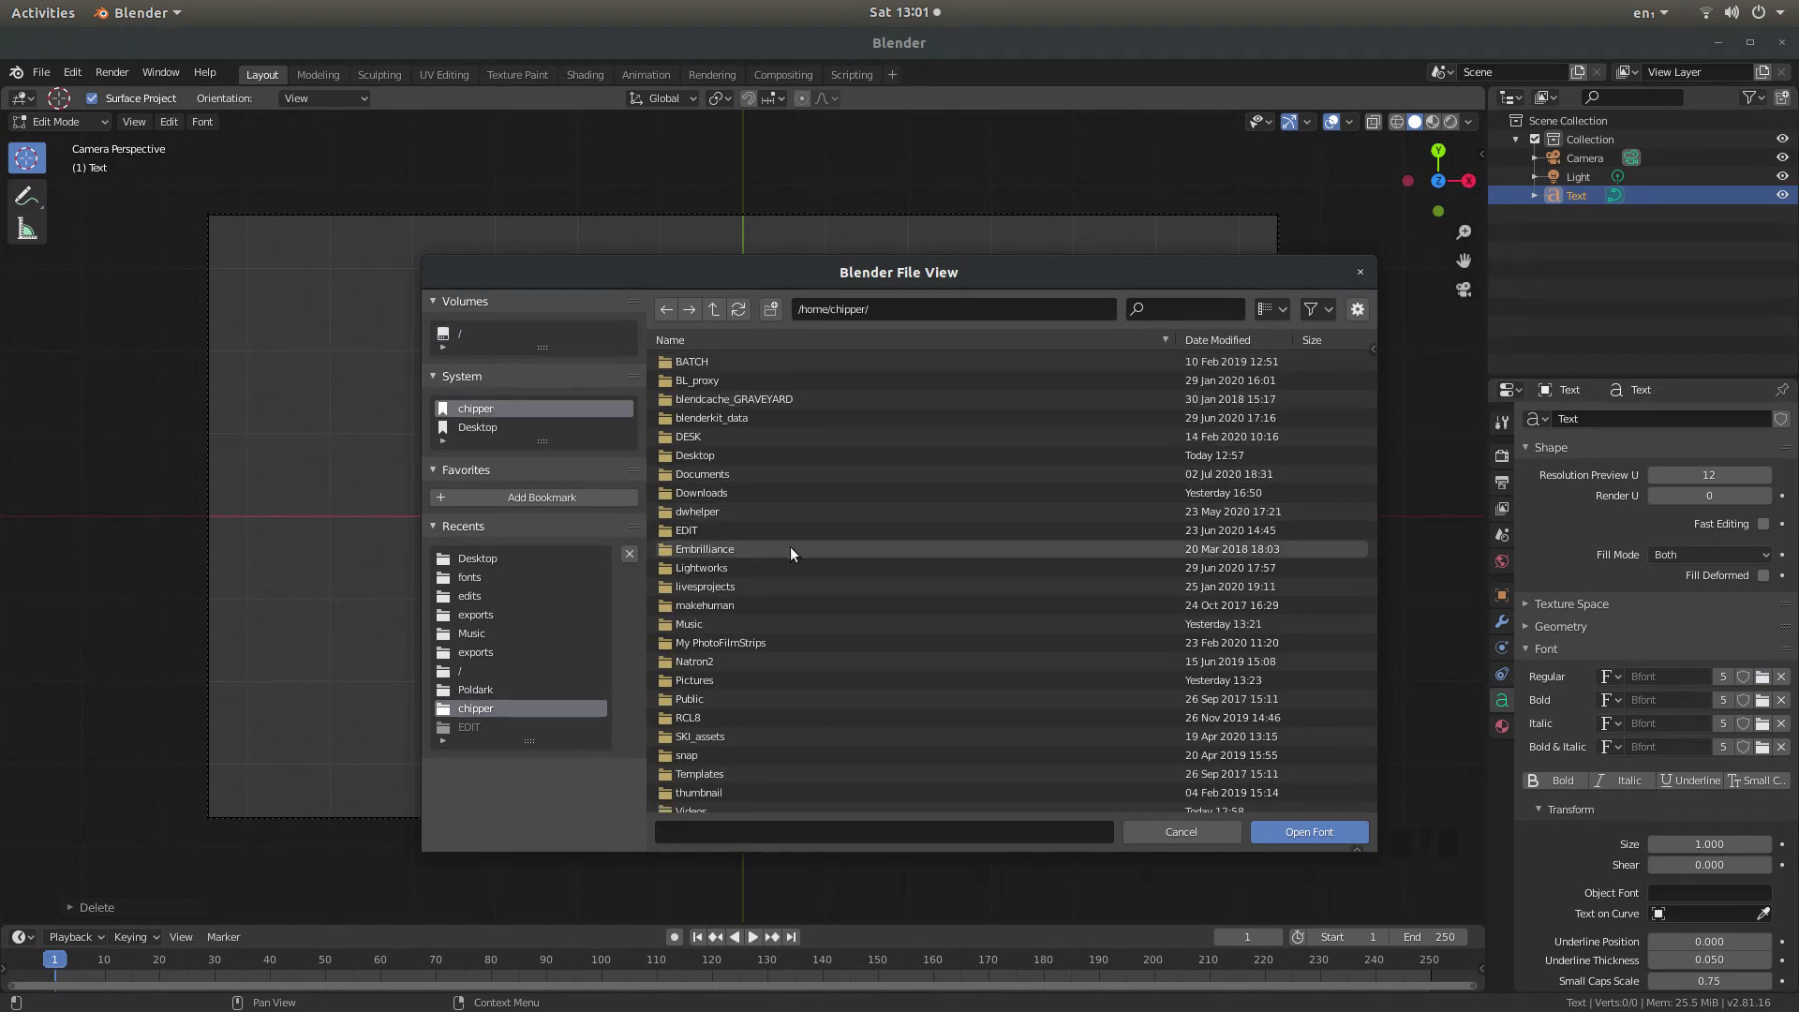
{"action": "left_click", "coordinate": [722, 474]}
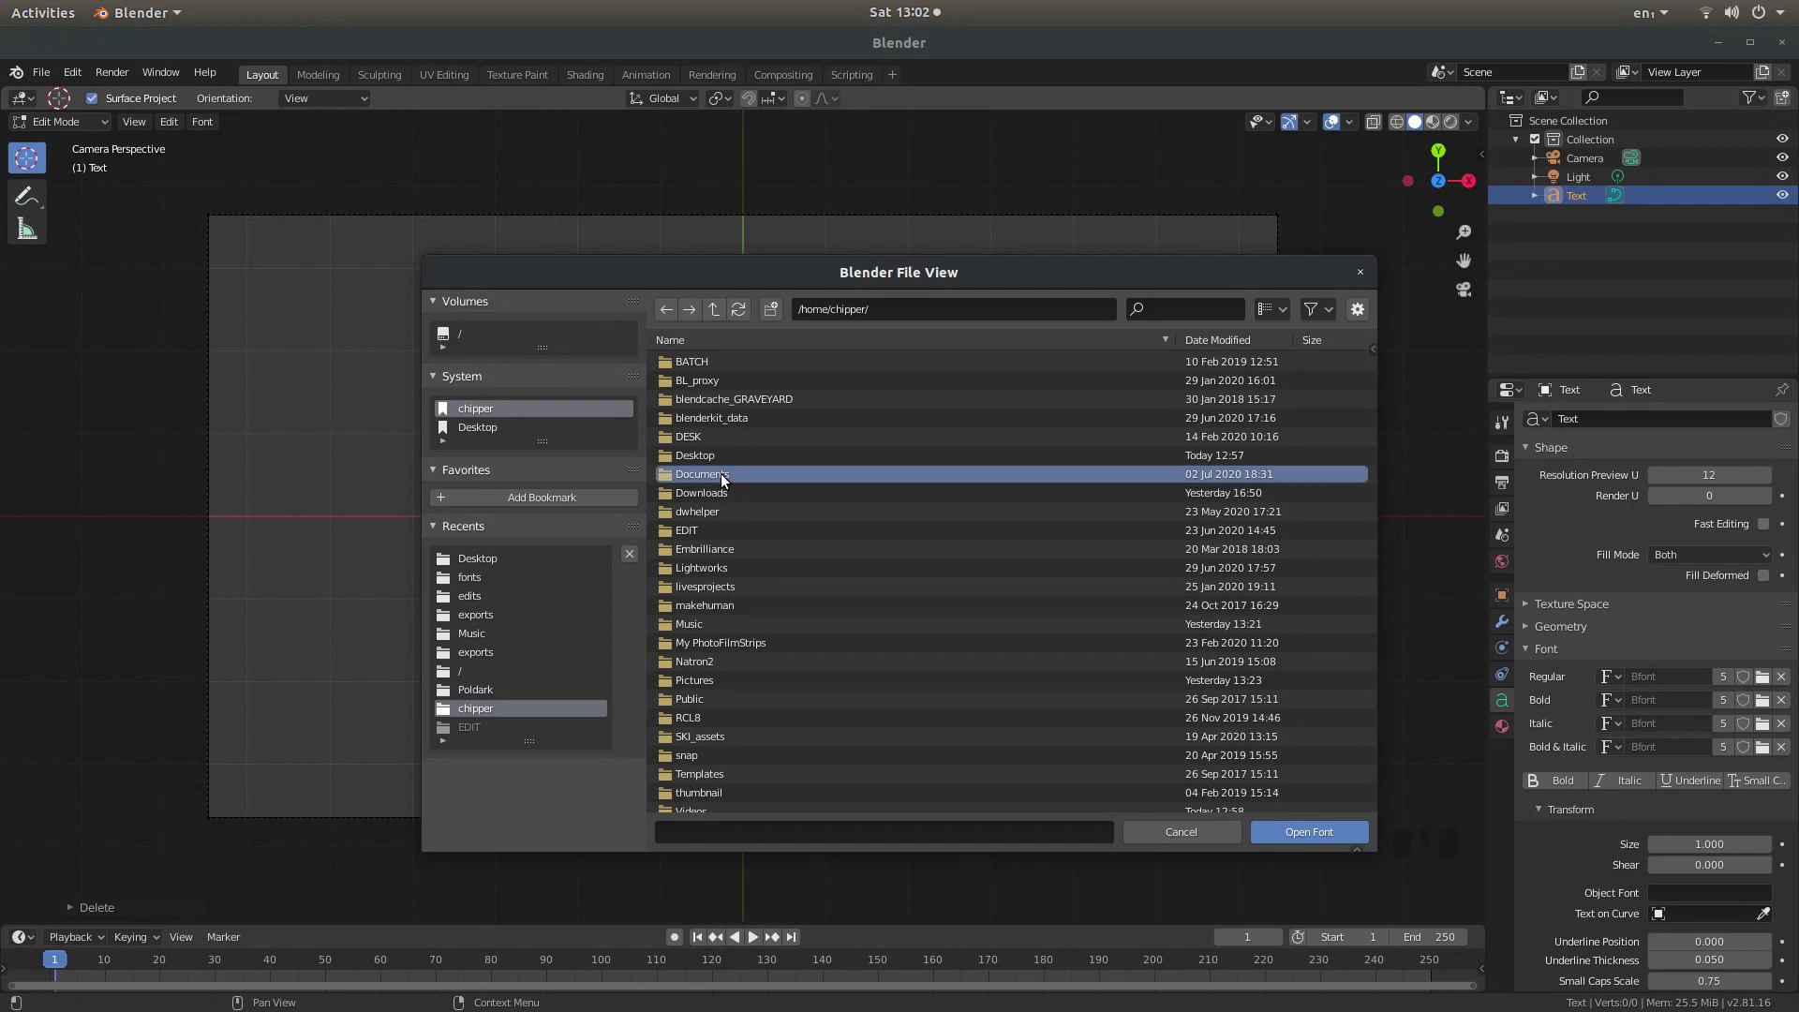
{"action": "double_click", "coordinate": [721, 475]}
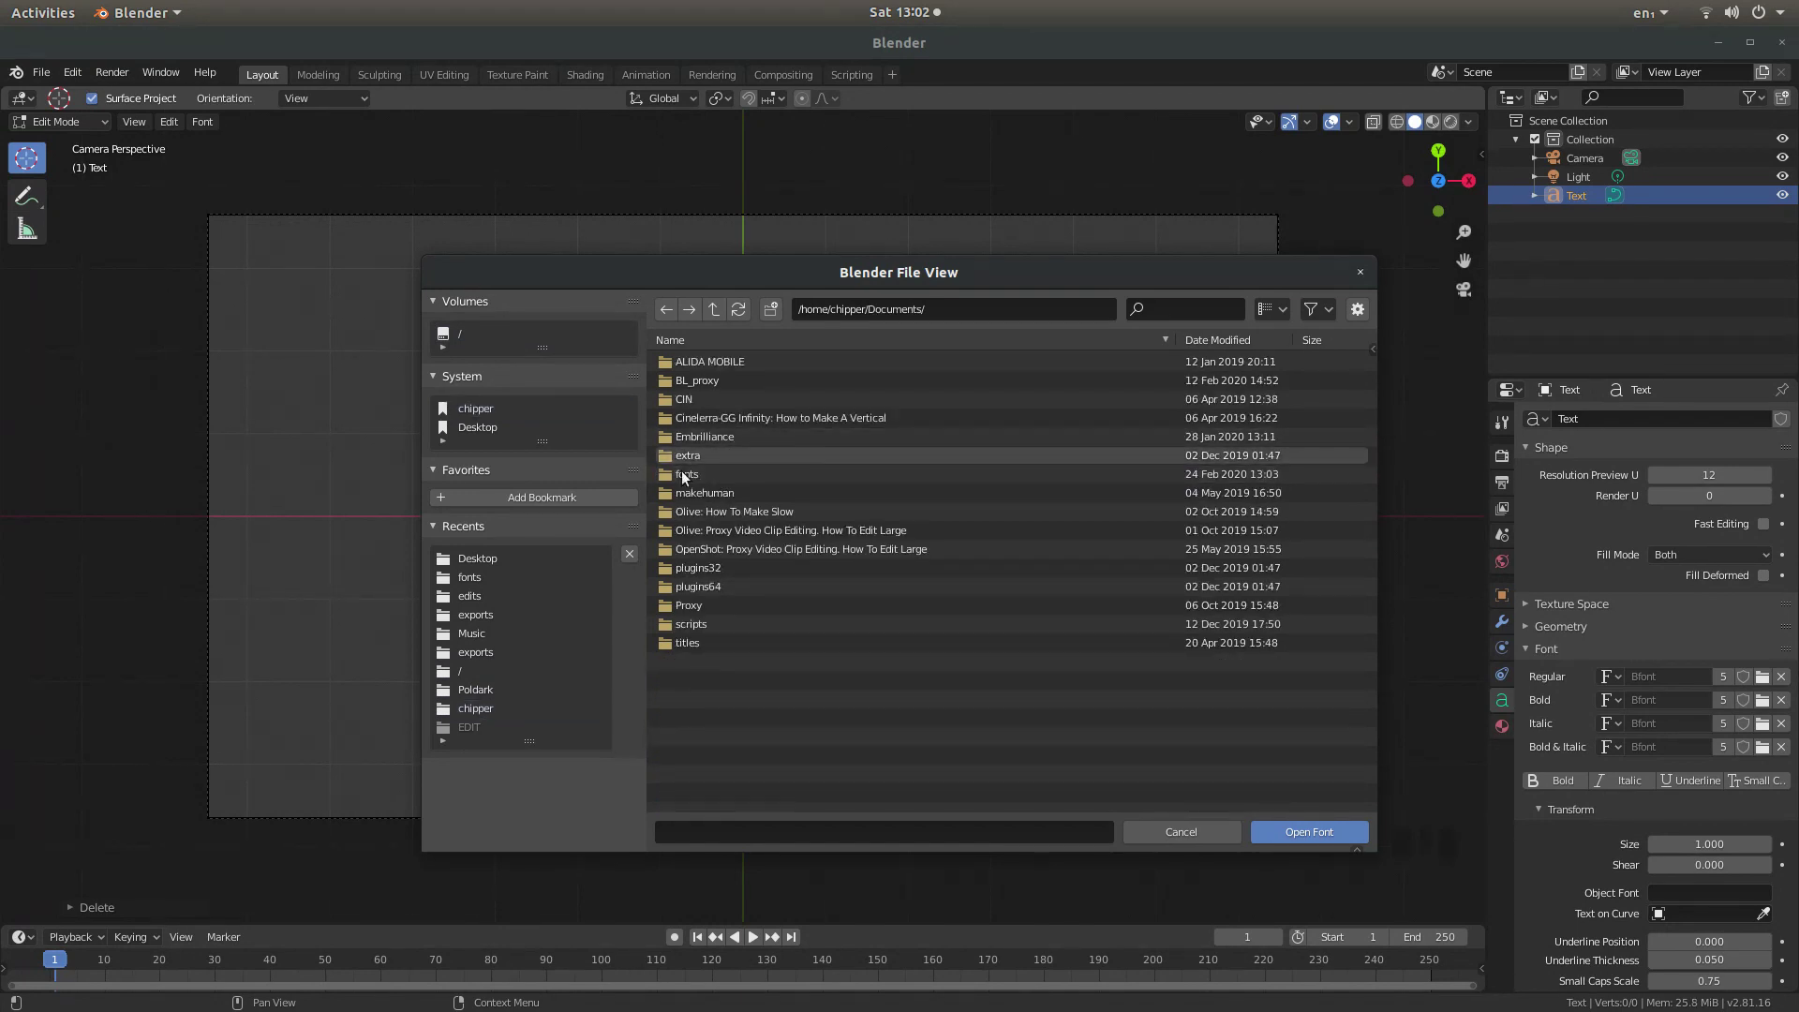
{"action": "double_click", "coordinate": [679, 474]}
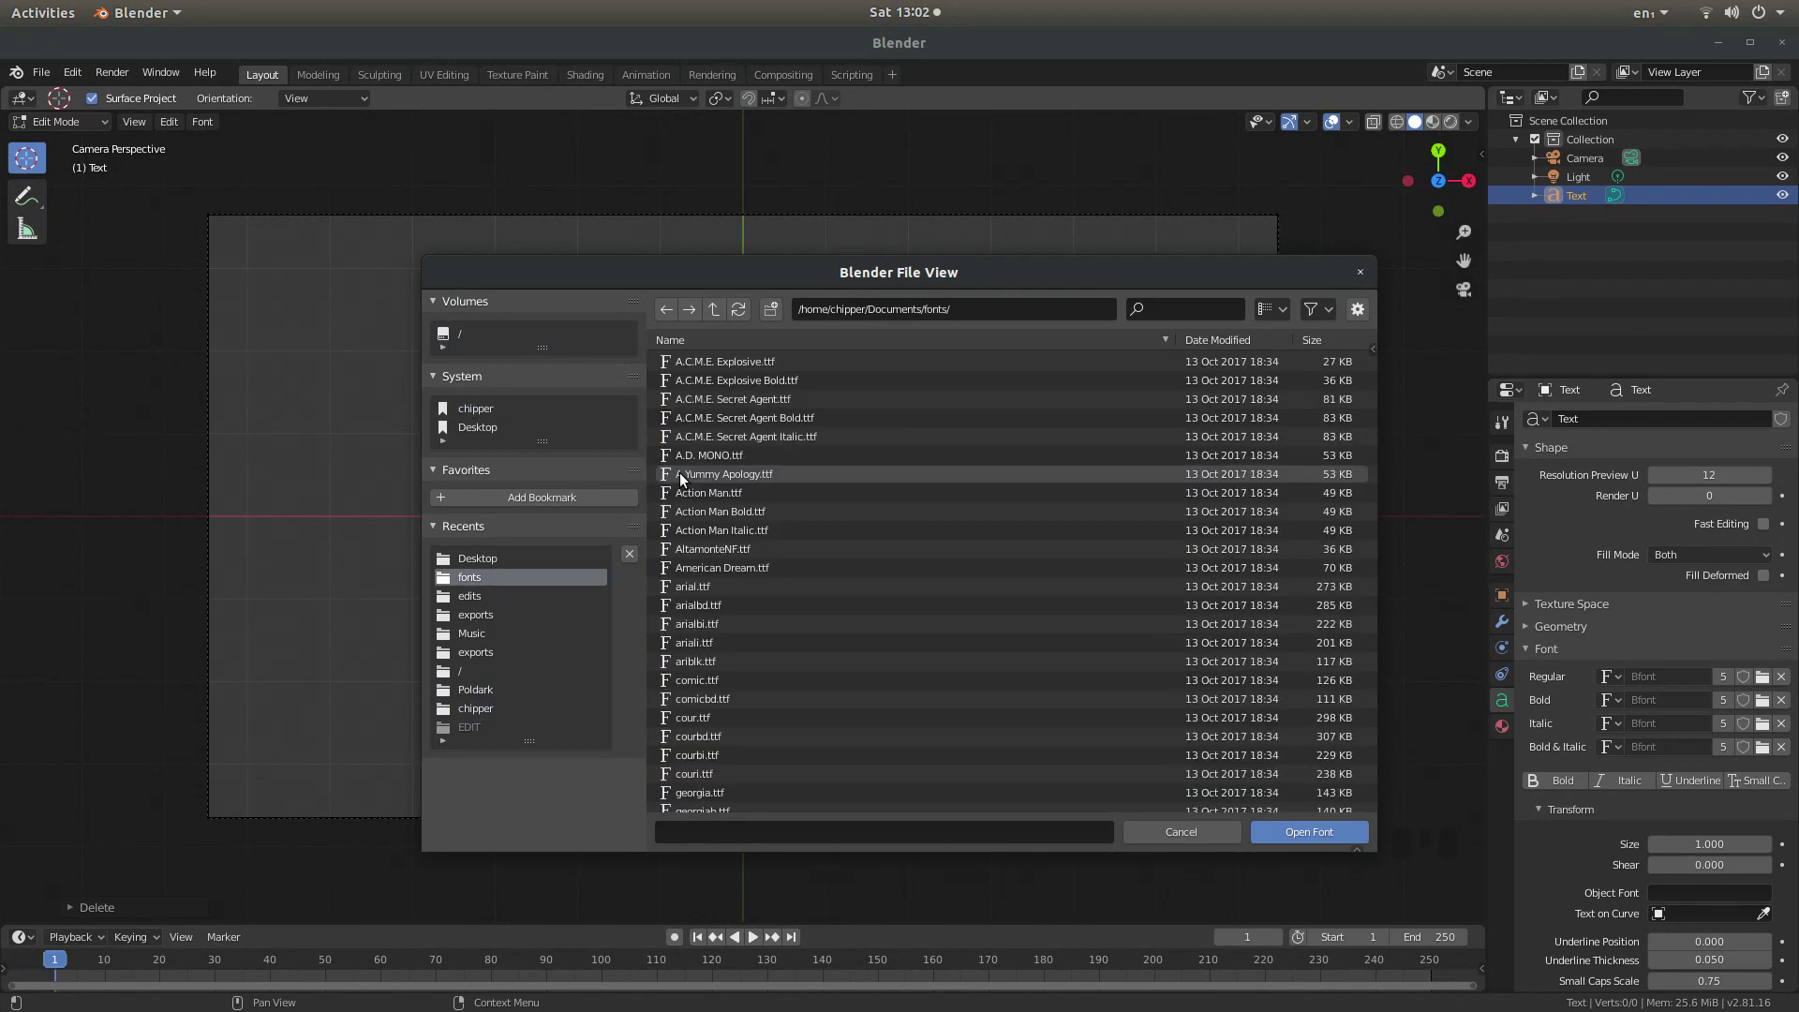
{"action": "left_click", "coordinate": [1275, 312]}
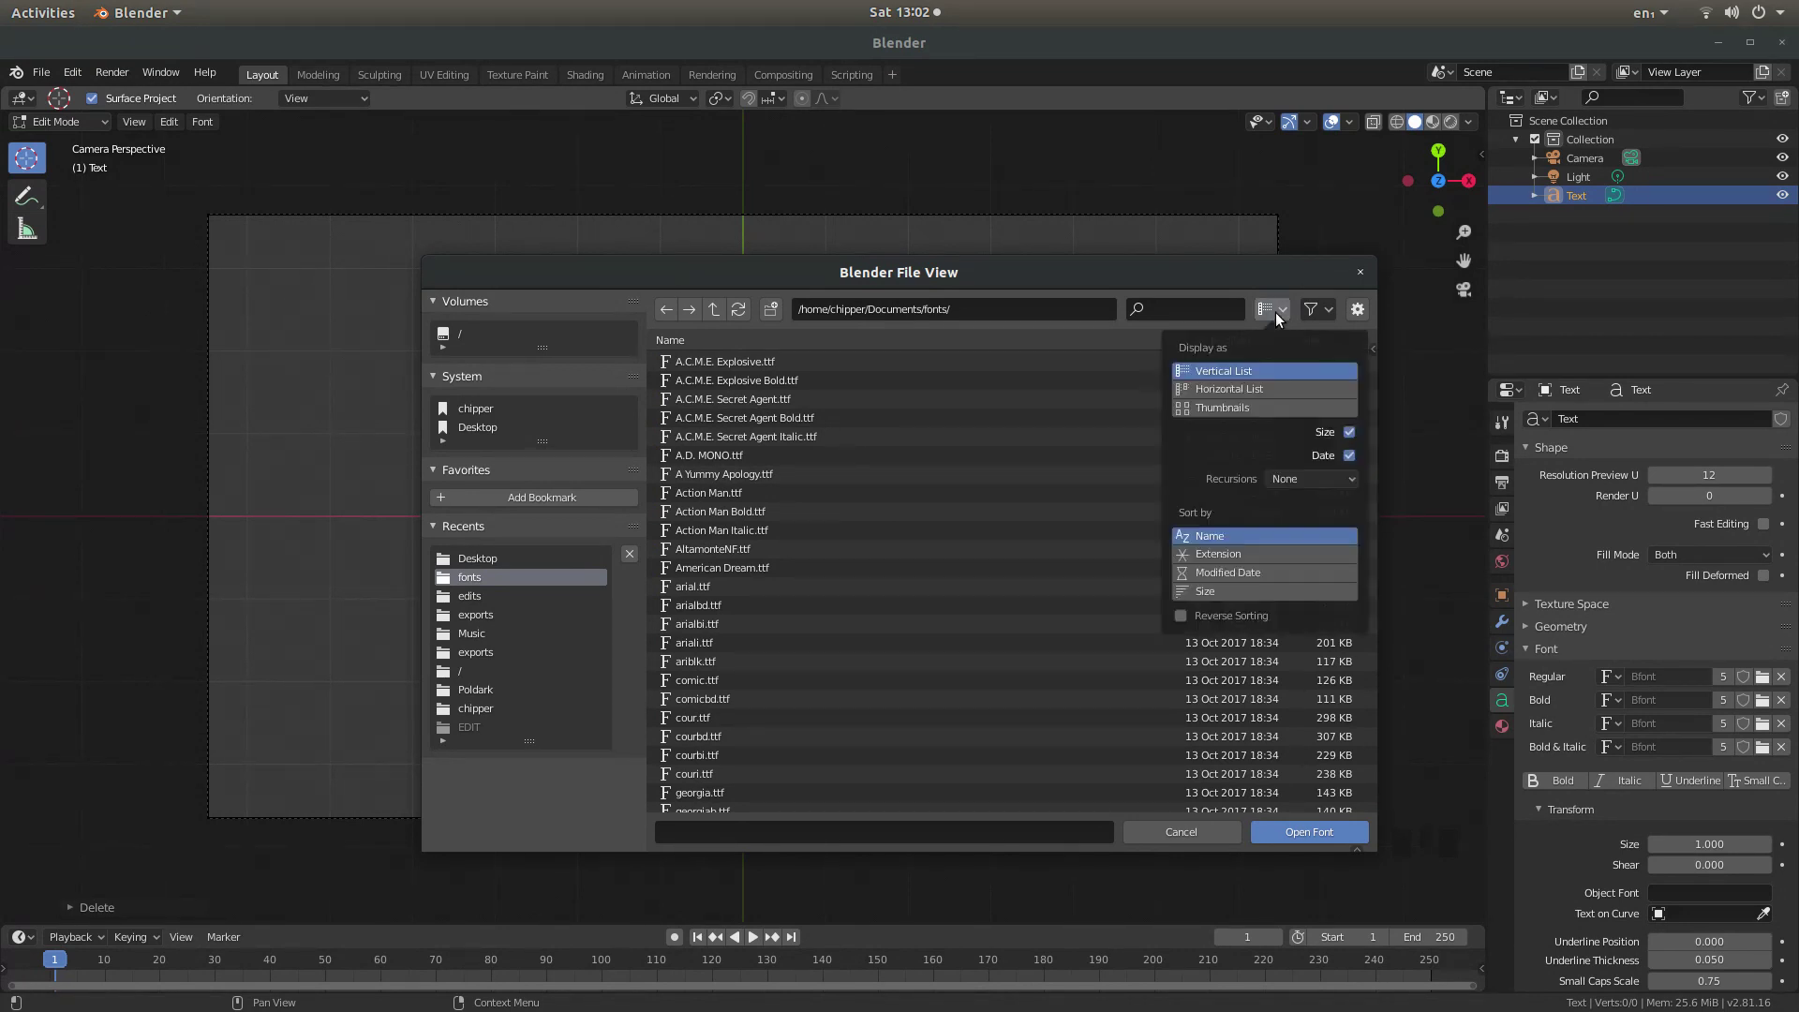
{"action": "left_click", "coordinate": [1239, 410]}
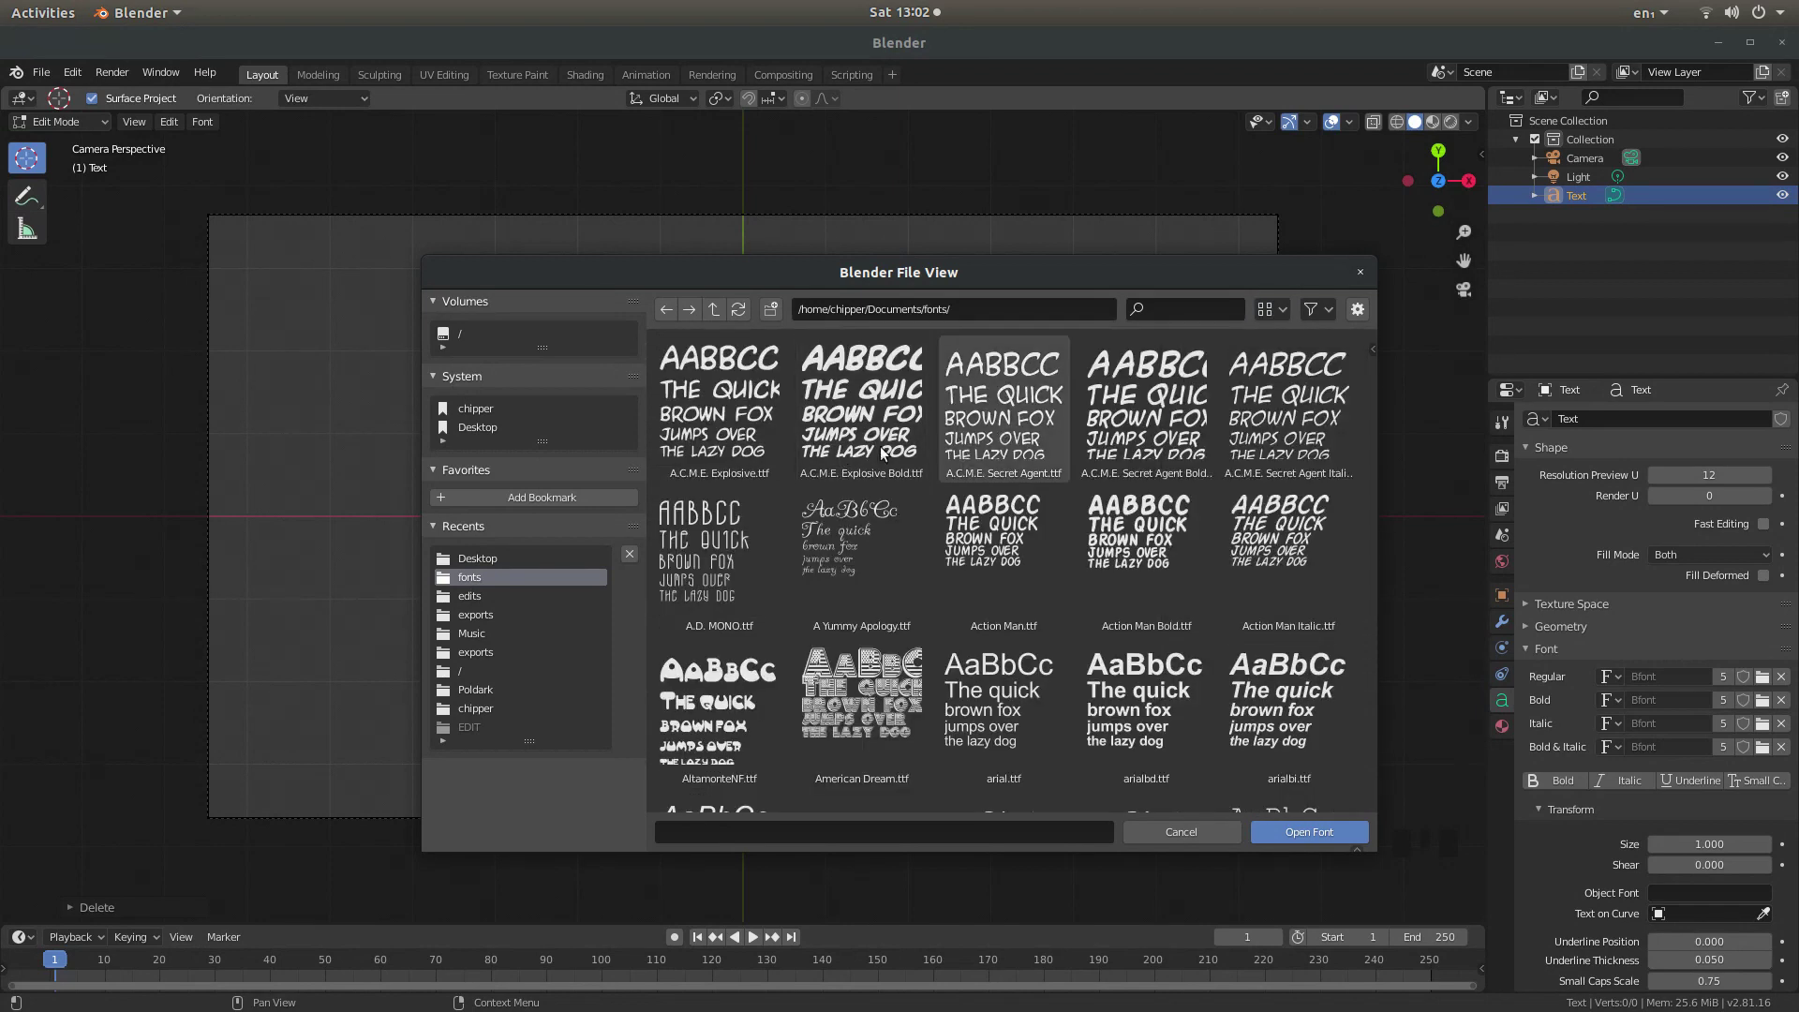
{"action": "scroll", "coordinate": [909, 493], "scroll_direction": "down", "scroll_amount": 5}
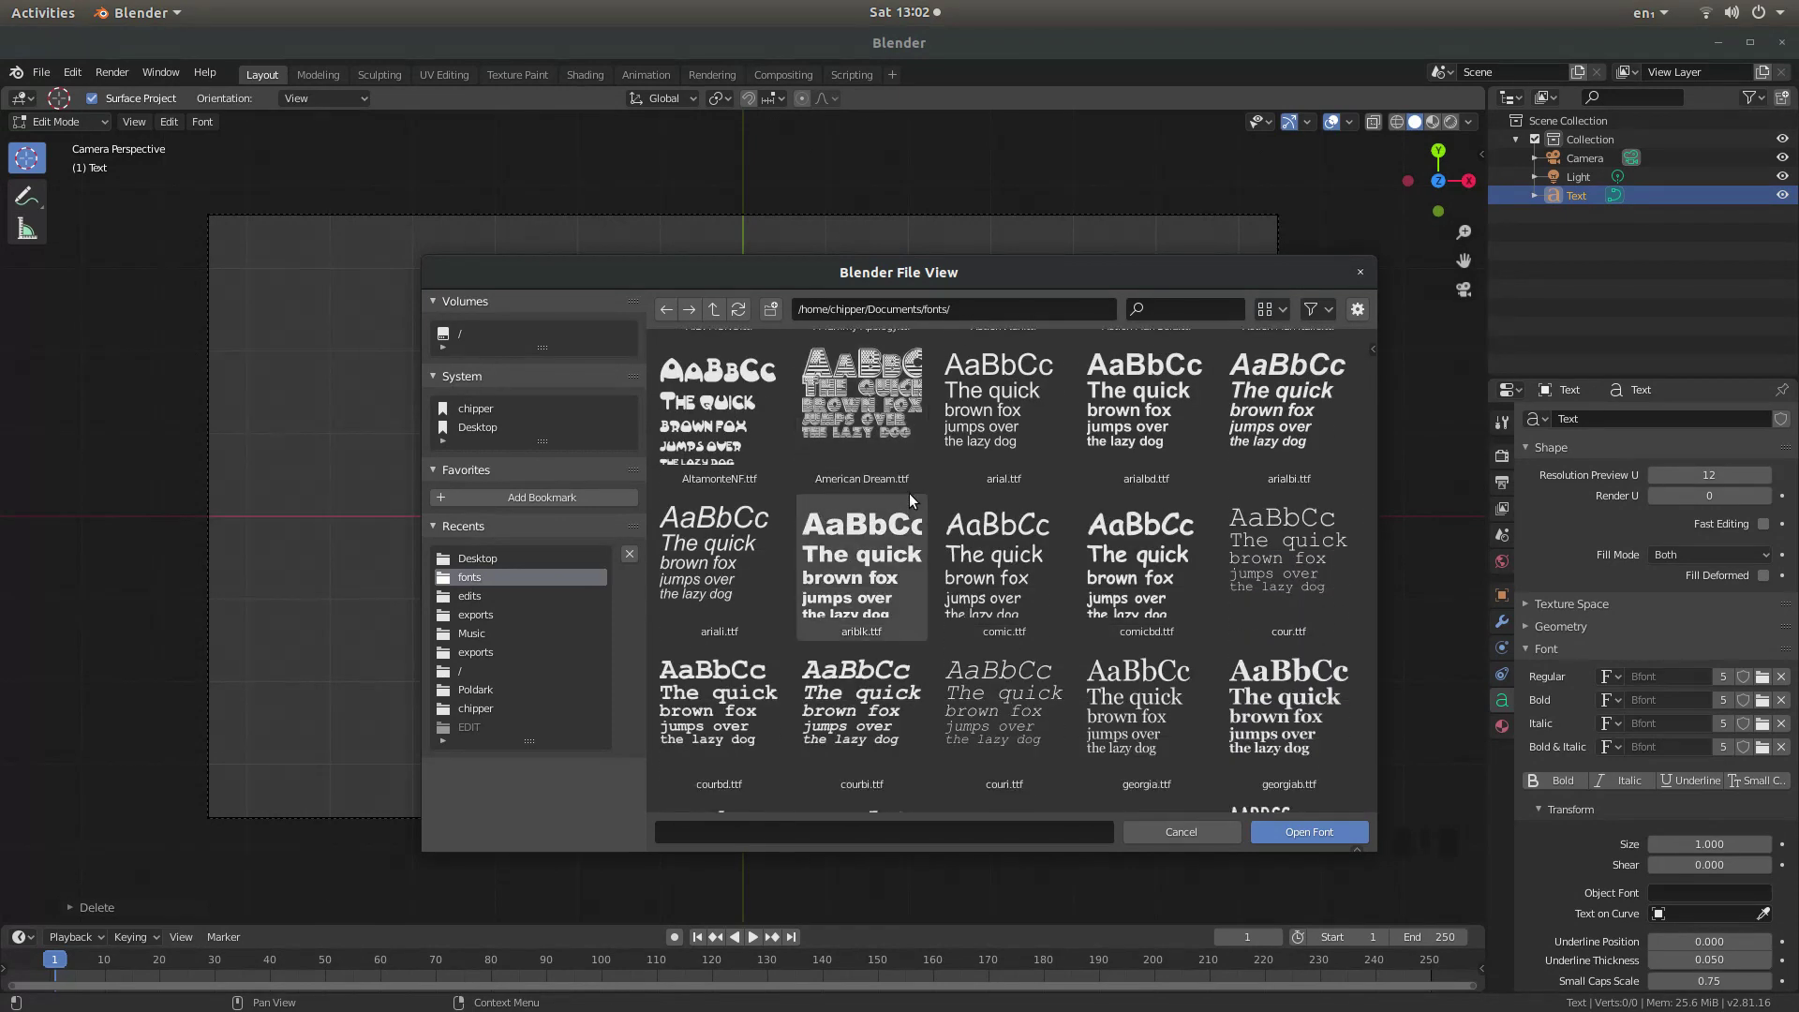
{"action": "scroll", "coordinate": [909, 493], "scroll_direction": "down", "scroll_amount": 2}
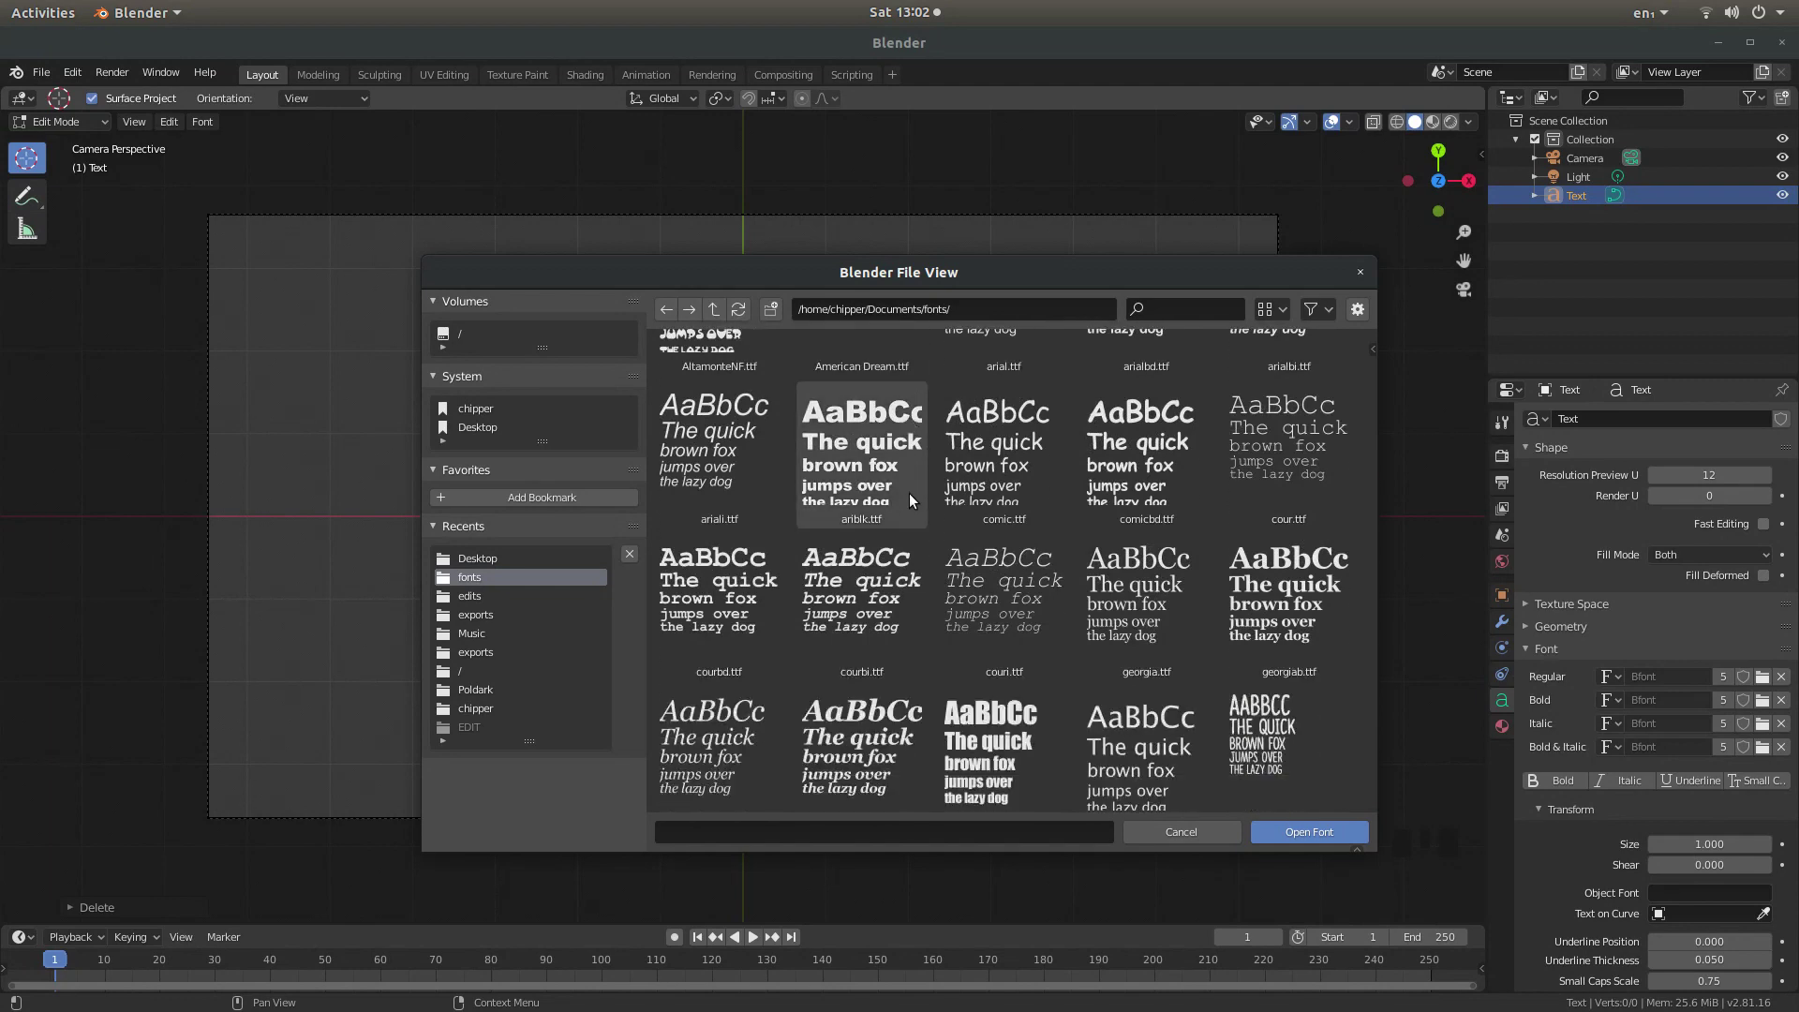
{"action": "scroll", "coordinate": [909, 493], "scroll_direction": "up", "scroll_amount": 2}
{"action": "left_click", "coordinate": [912, 541]}
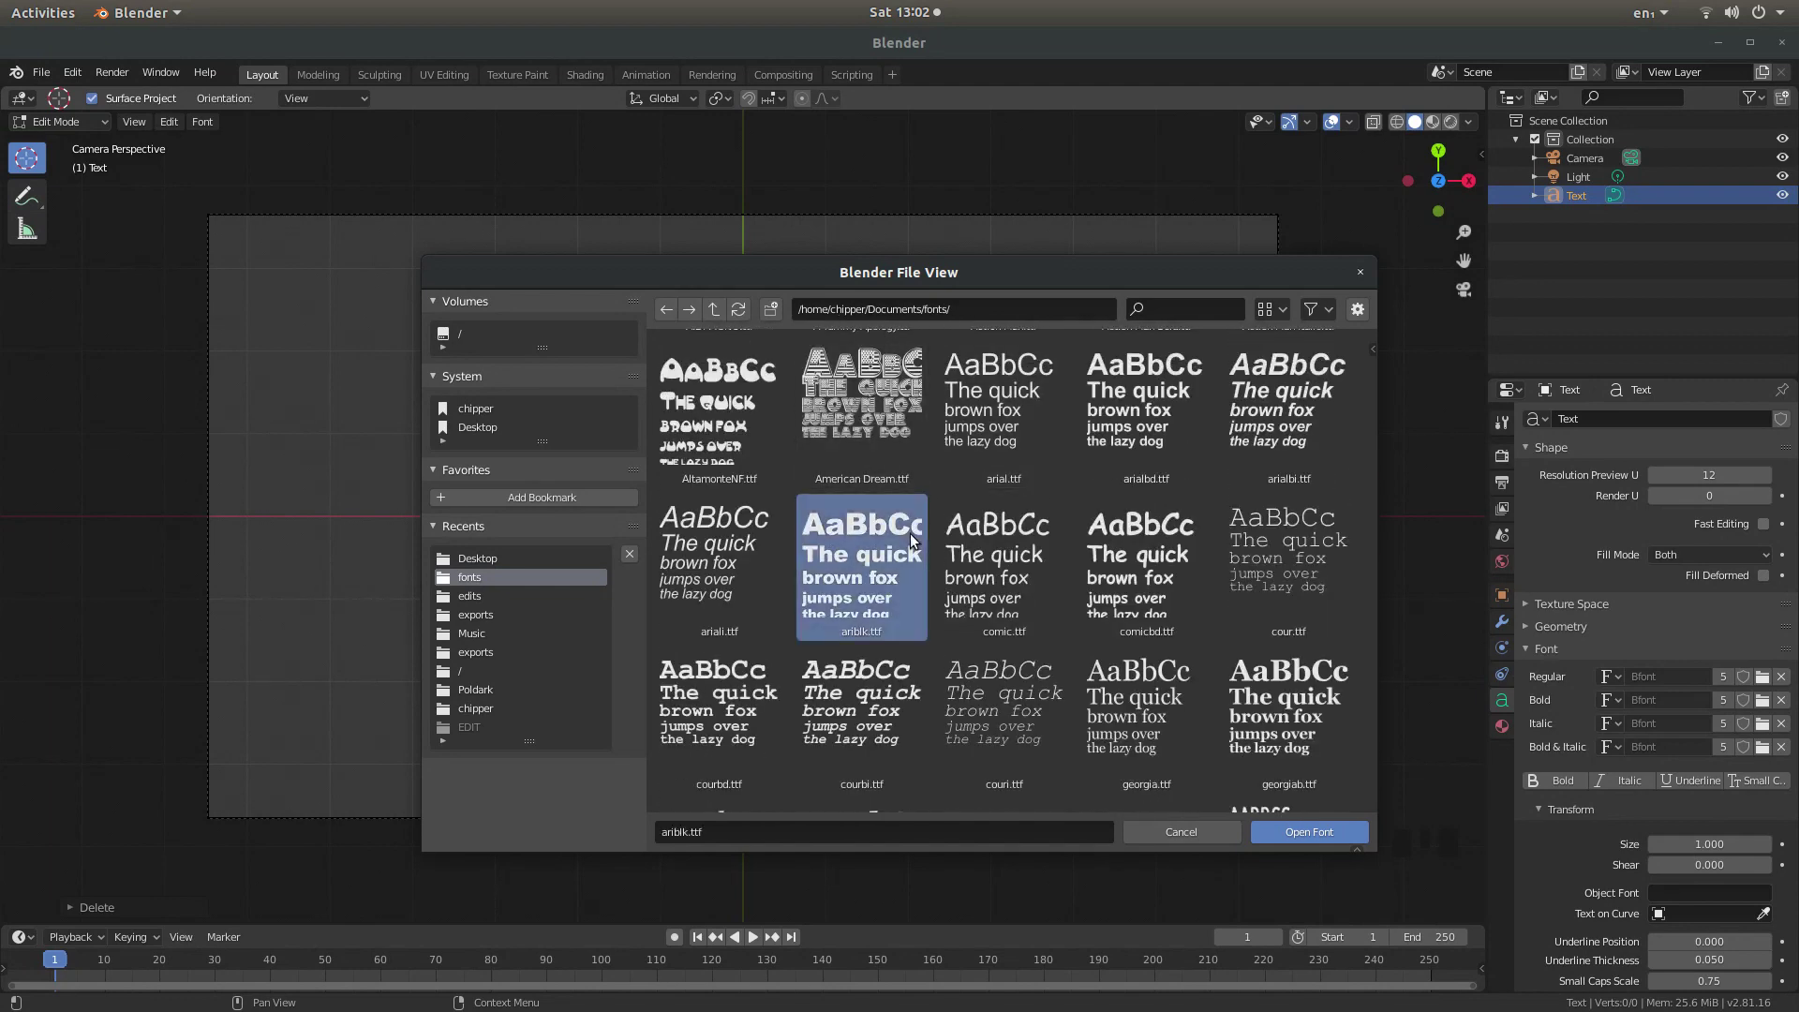
{"action": "left_click", "coordinate": [1282, 834]}
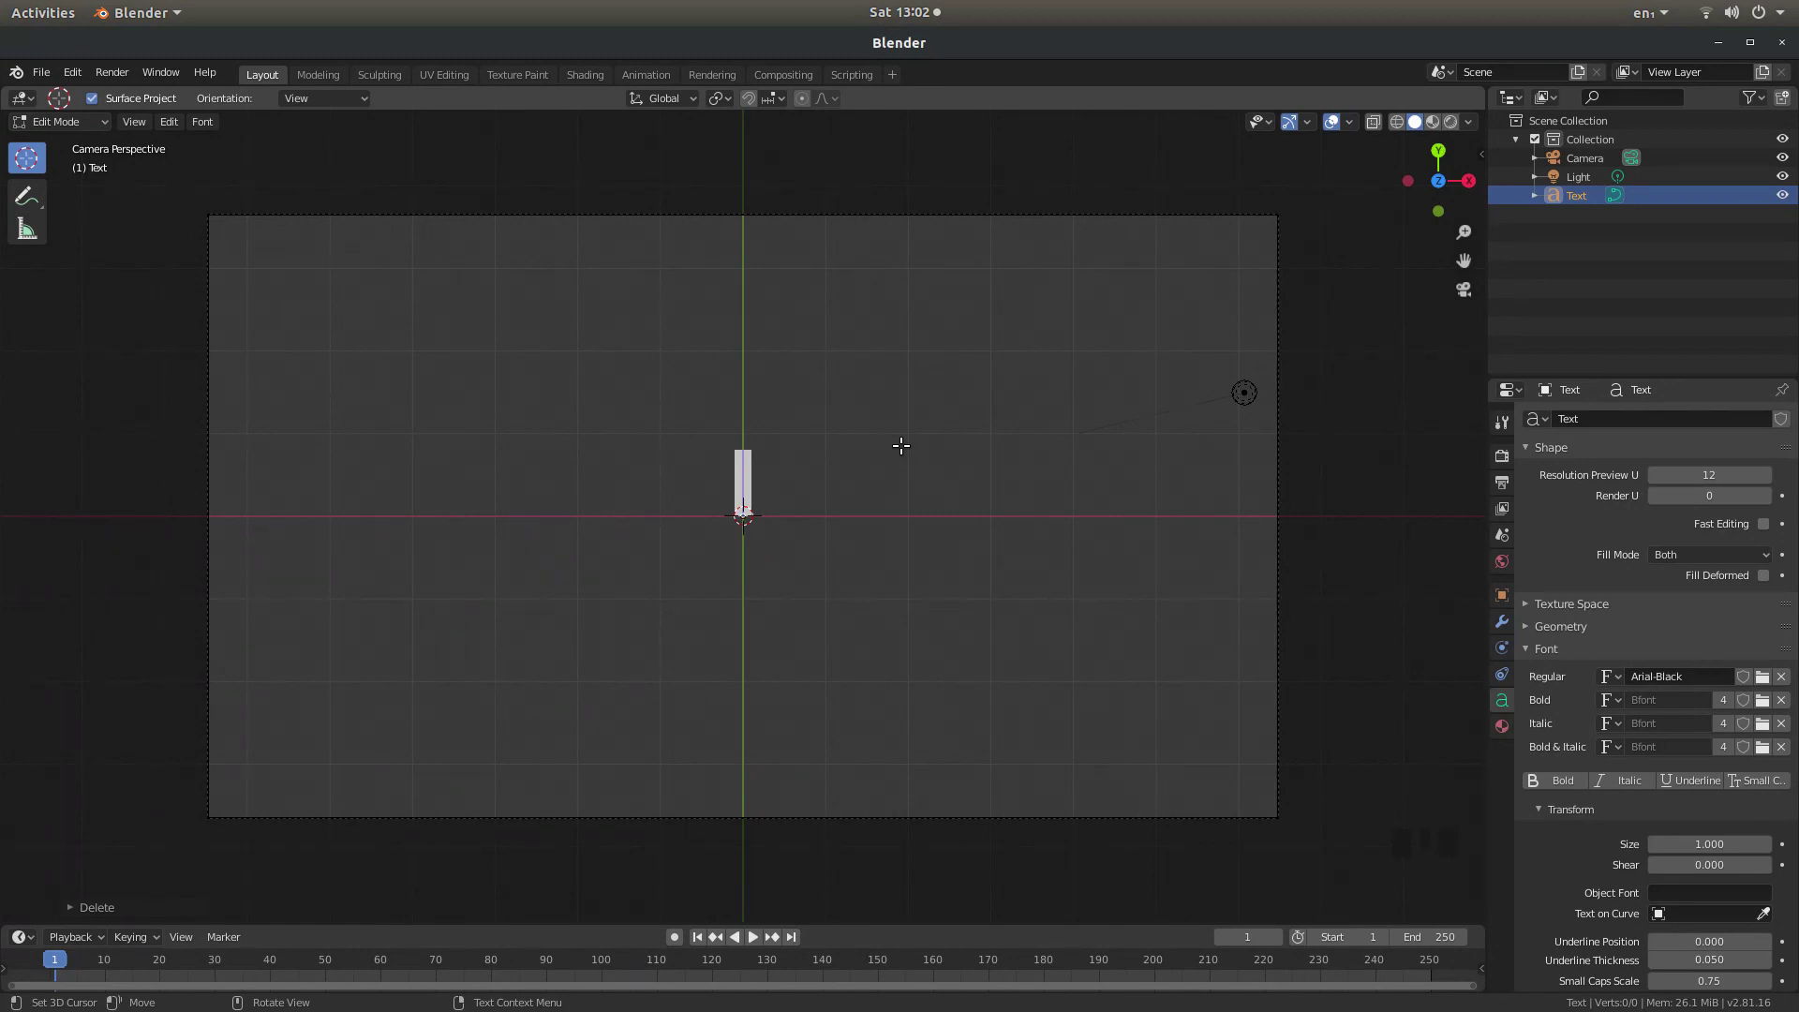
- Type FIRE as the text and begin enlarging its size
{"action": "type", "text": "FI"}
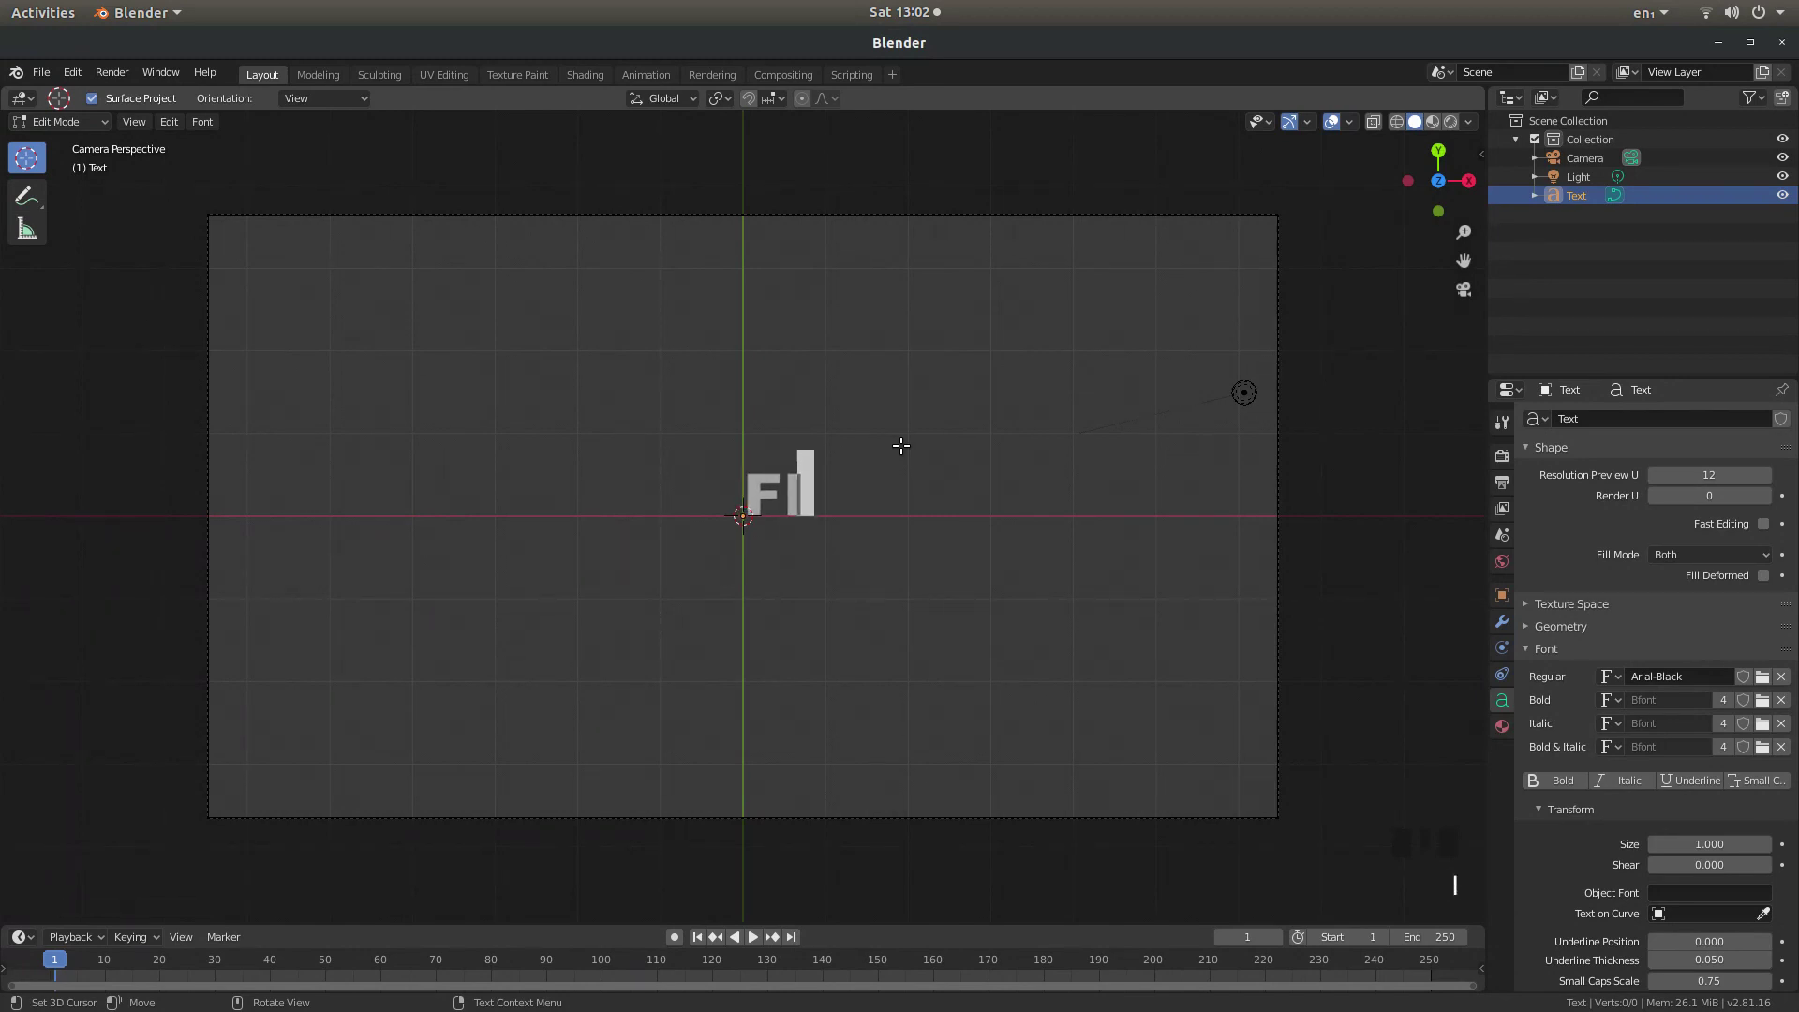
{"action": "type", "text": "RE"}
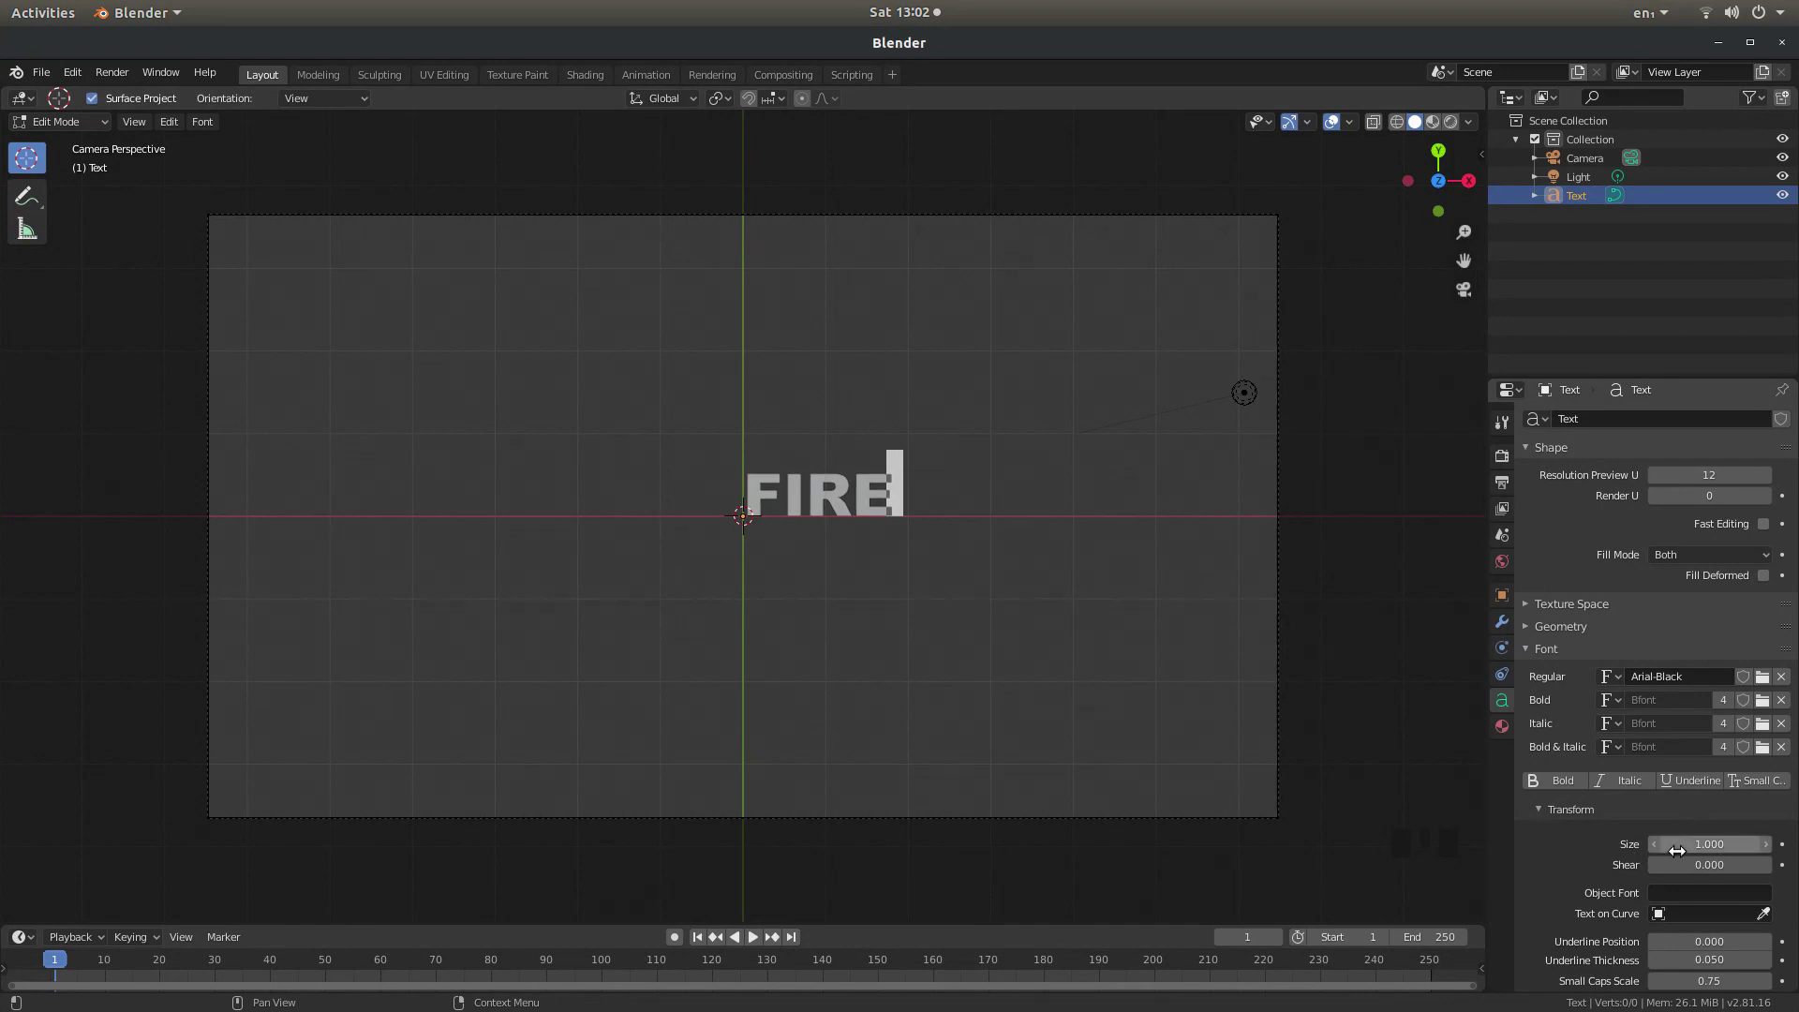
{"action": "left_click_drag", "start_coordinate": [1676, 850], "coordinate": [1781, 850]}
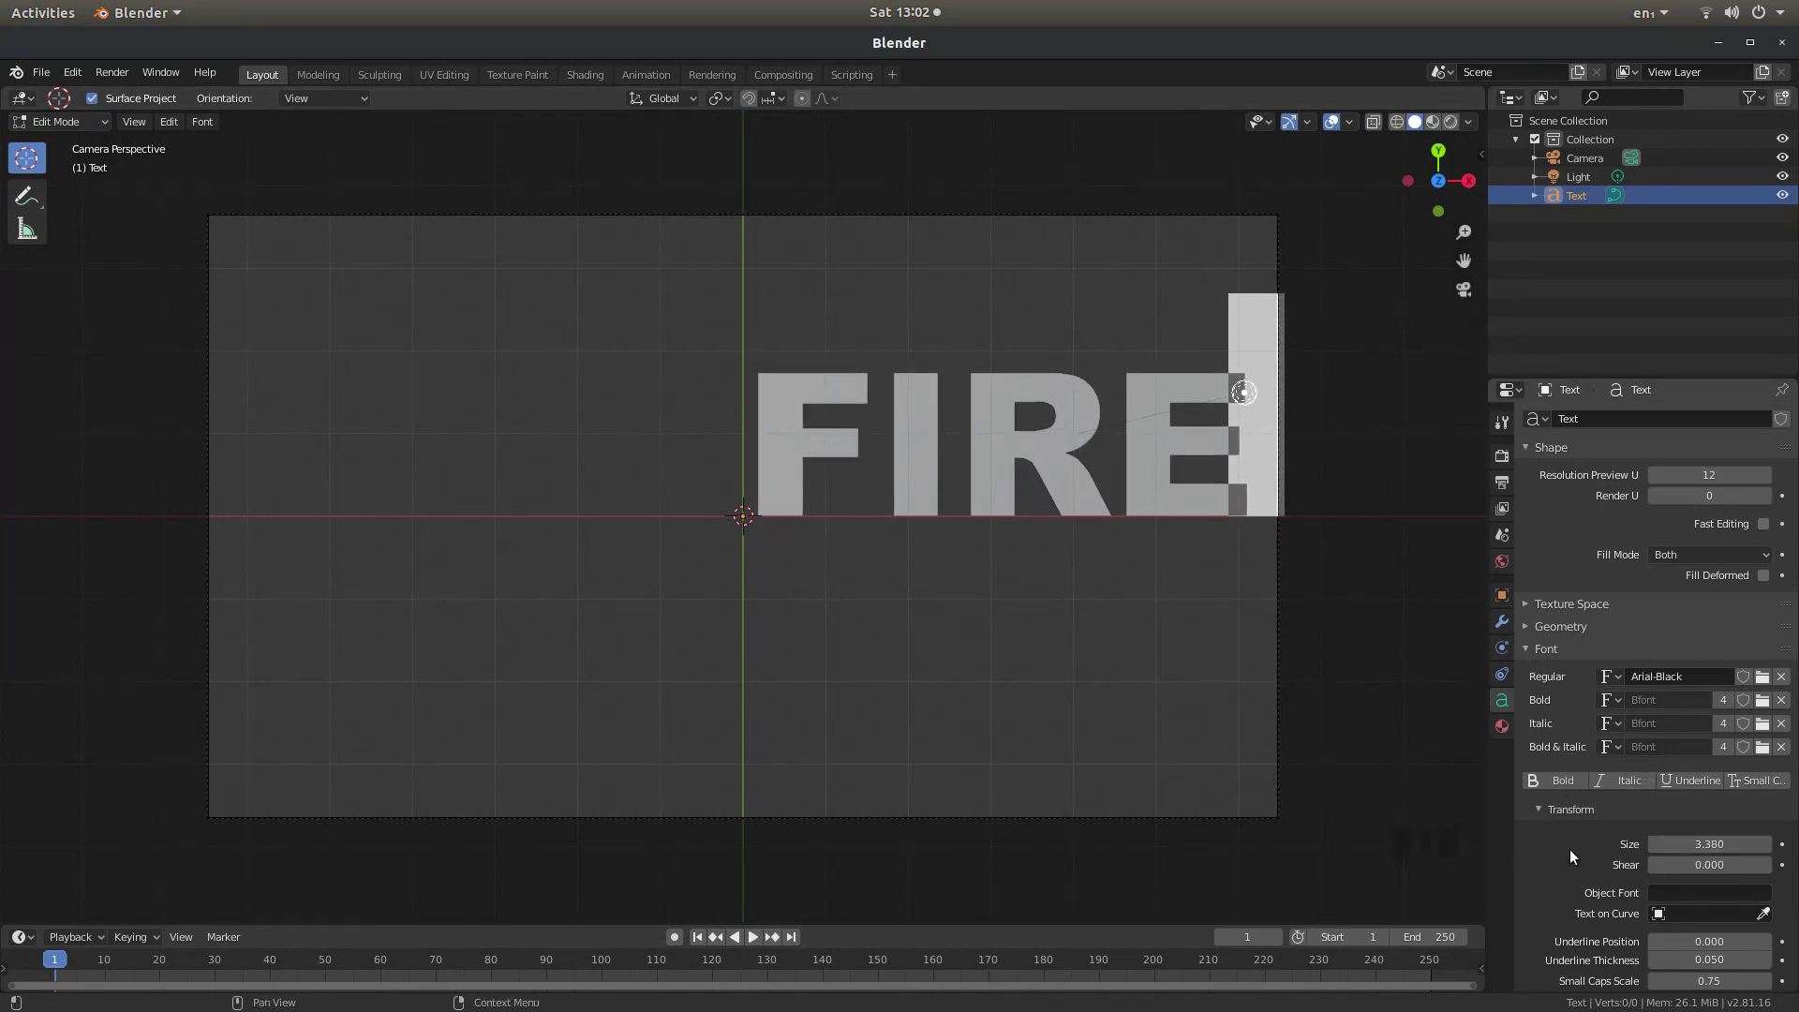
{"action": "scroll", "coordinate": [1565, 851], "scroll_direction": "down", "scroll_amount": 8}
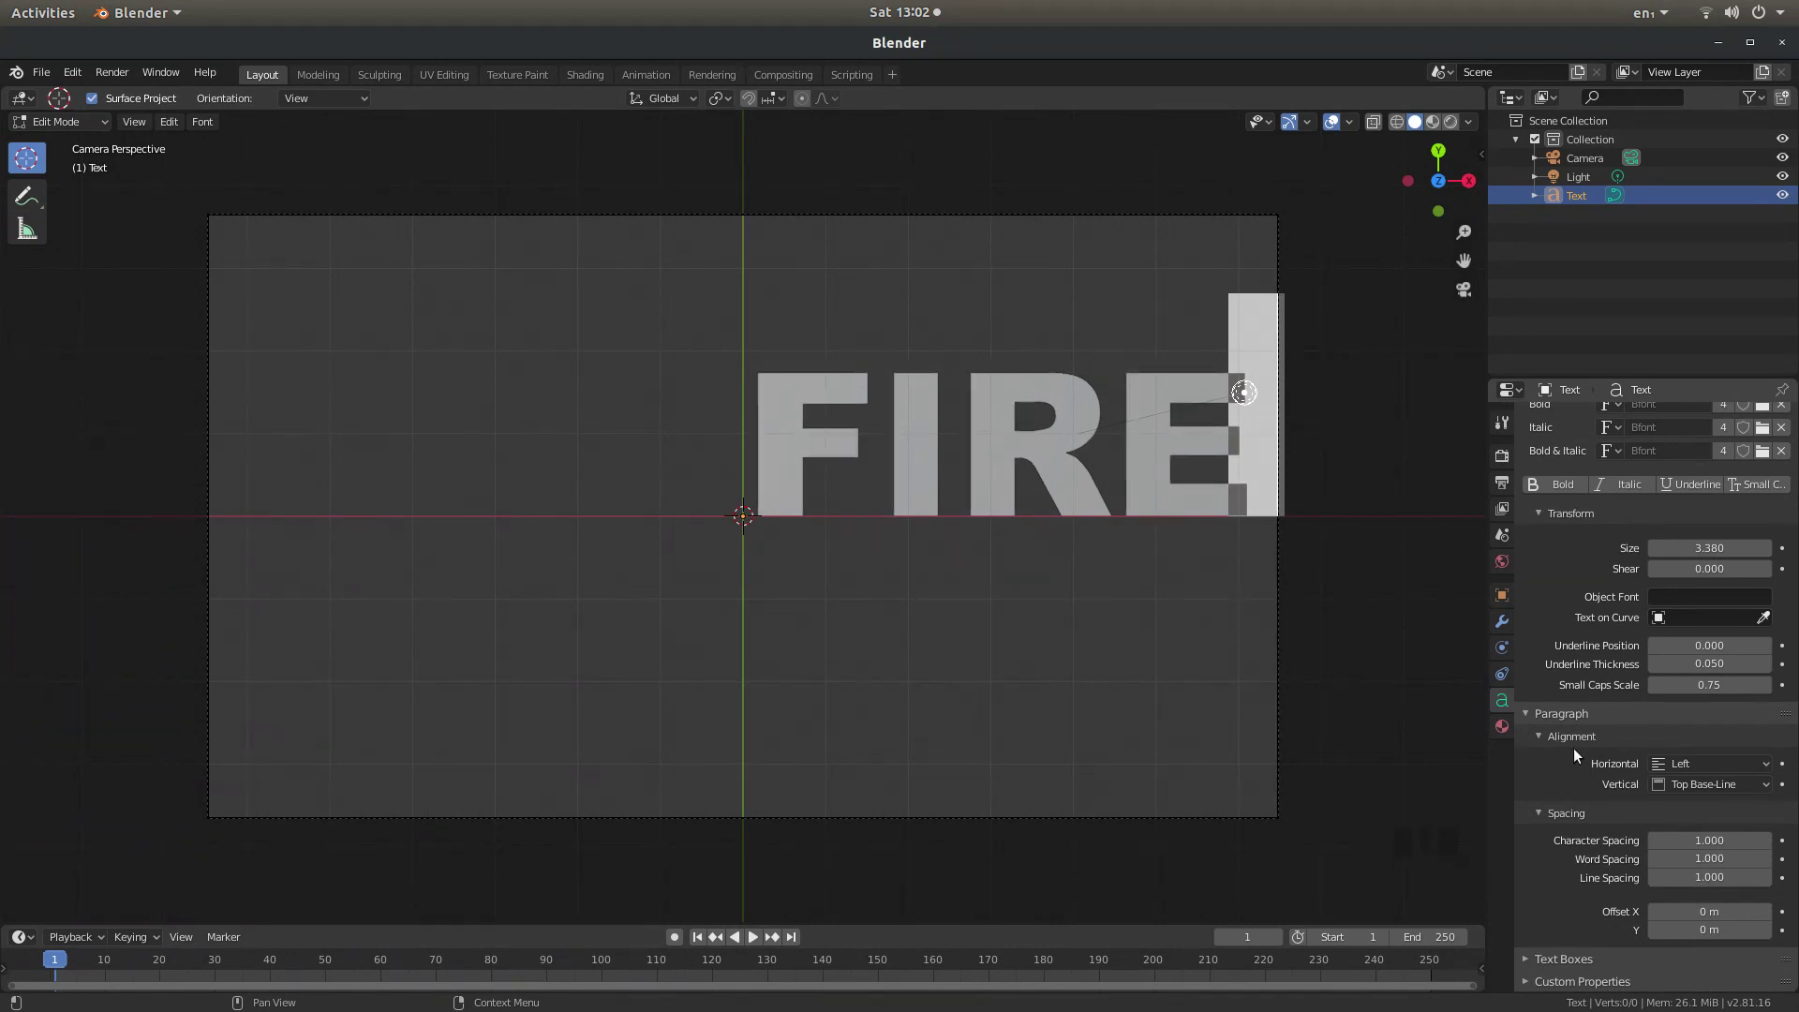
- Centre the text horizontally and vertically, set size to 6.040 and shear to 0.700
{"action": "left_click", "coordinate": [1713, 763]}
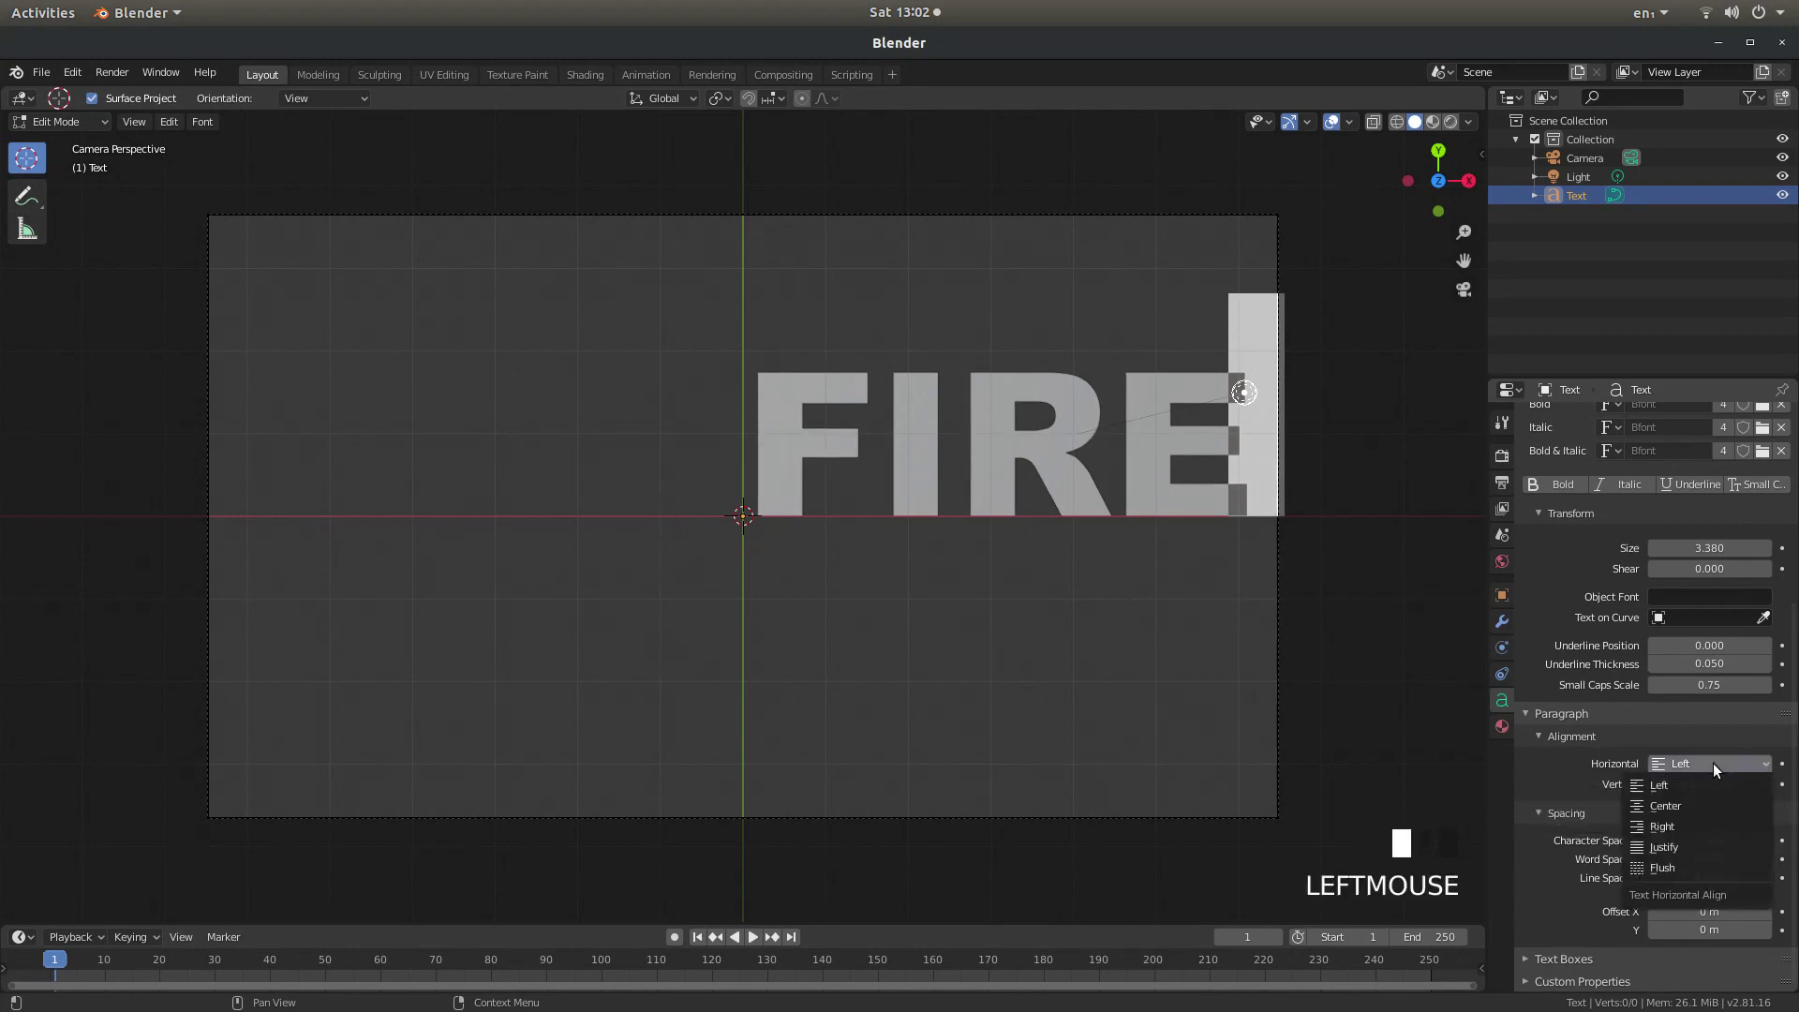
{"action": "left_click", "coordinate": [1678, 804]}
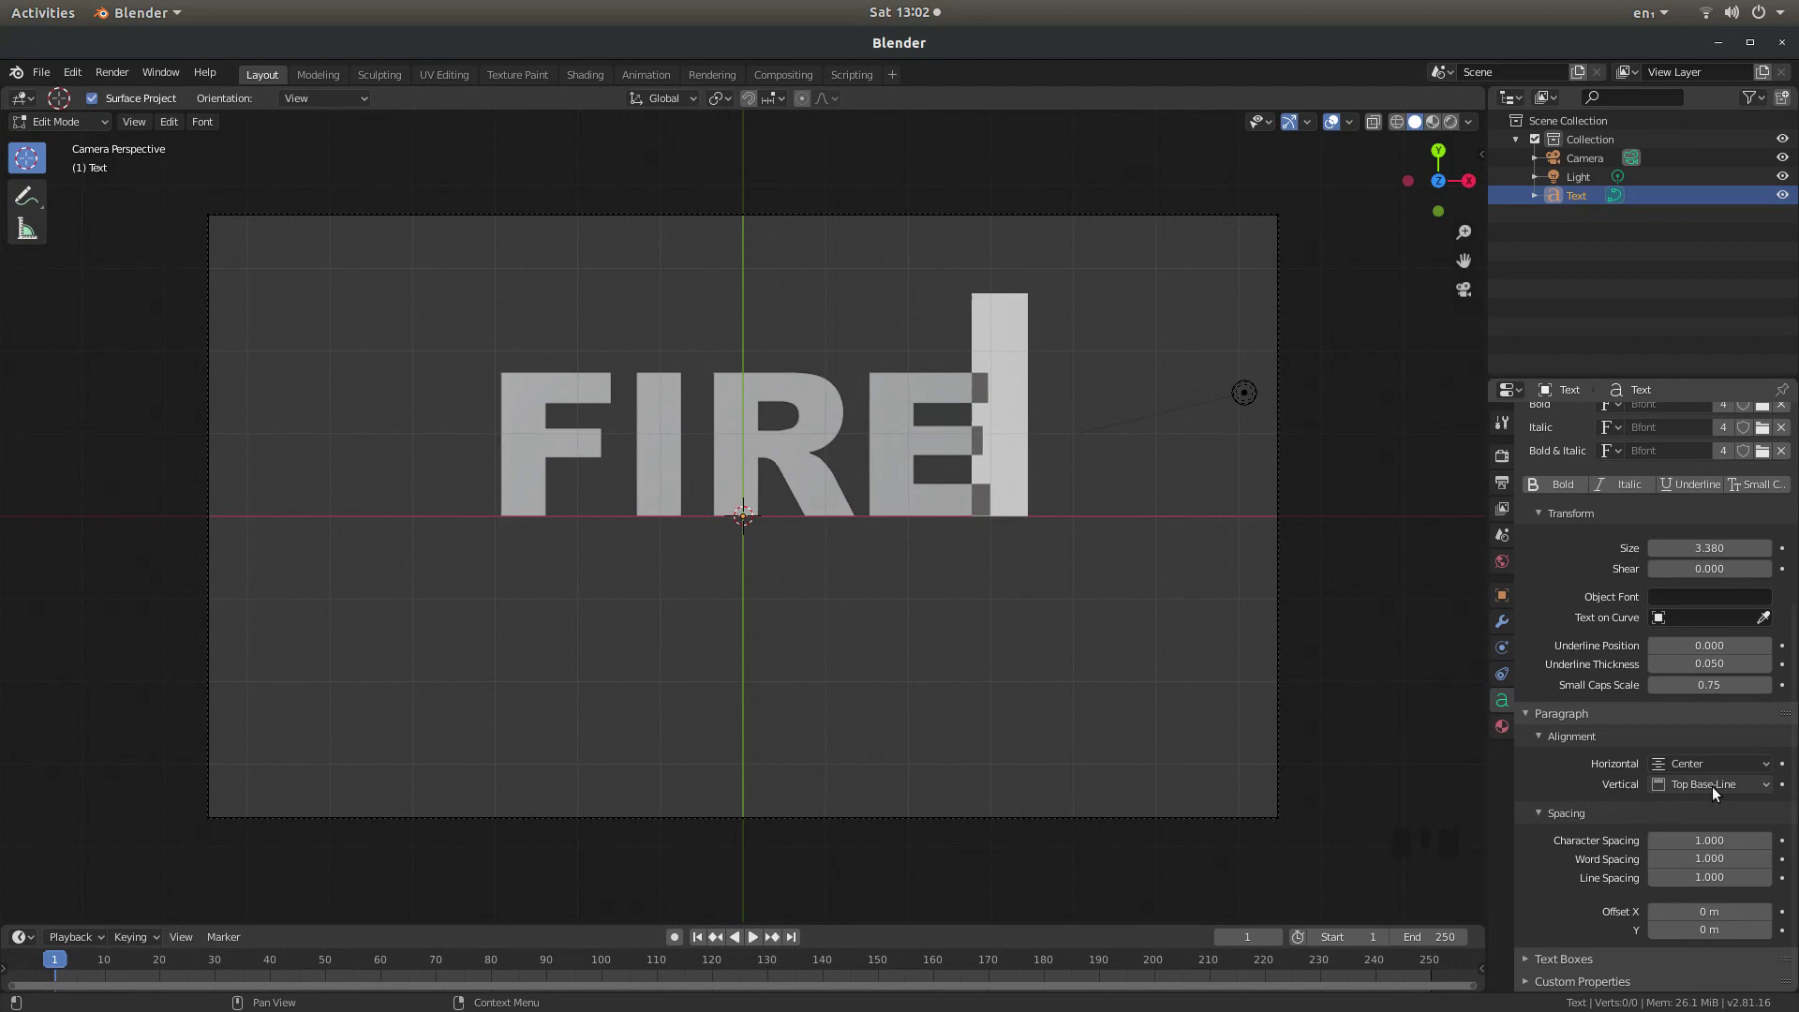
{"action": "left_click", "coordinate": [1712, 786]}
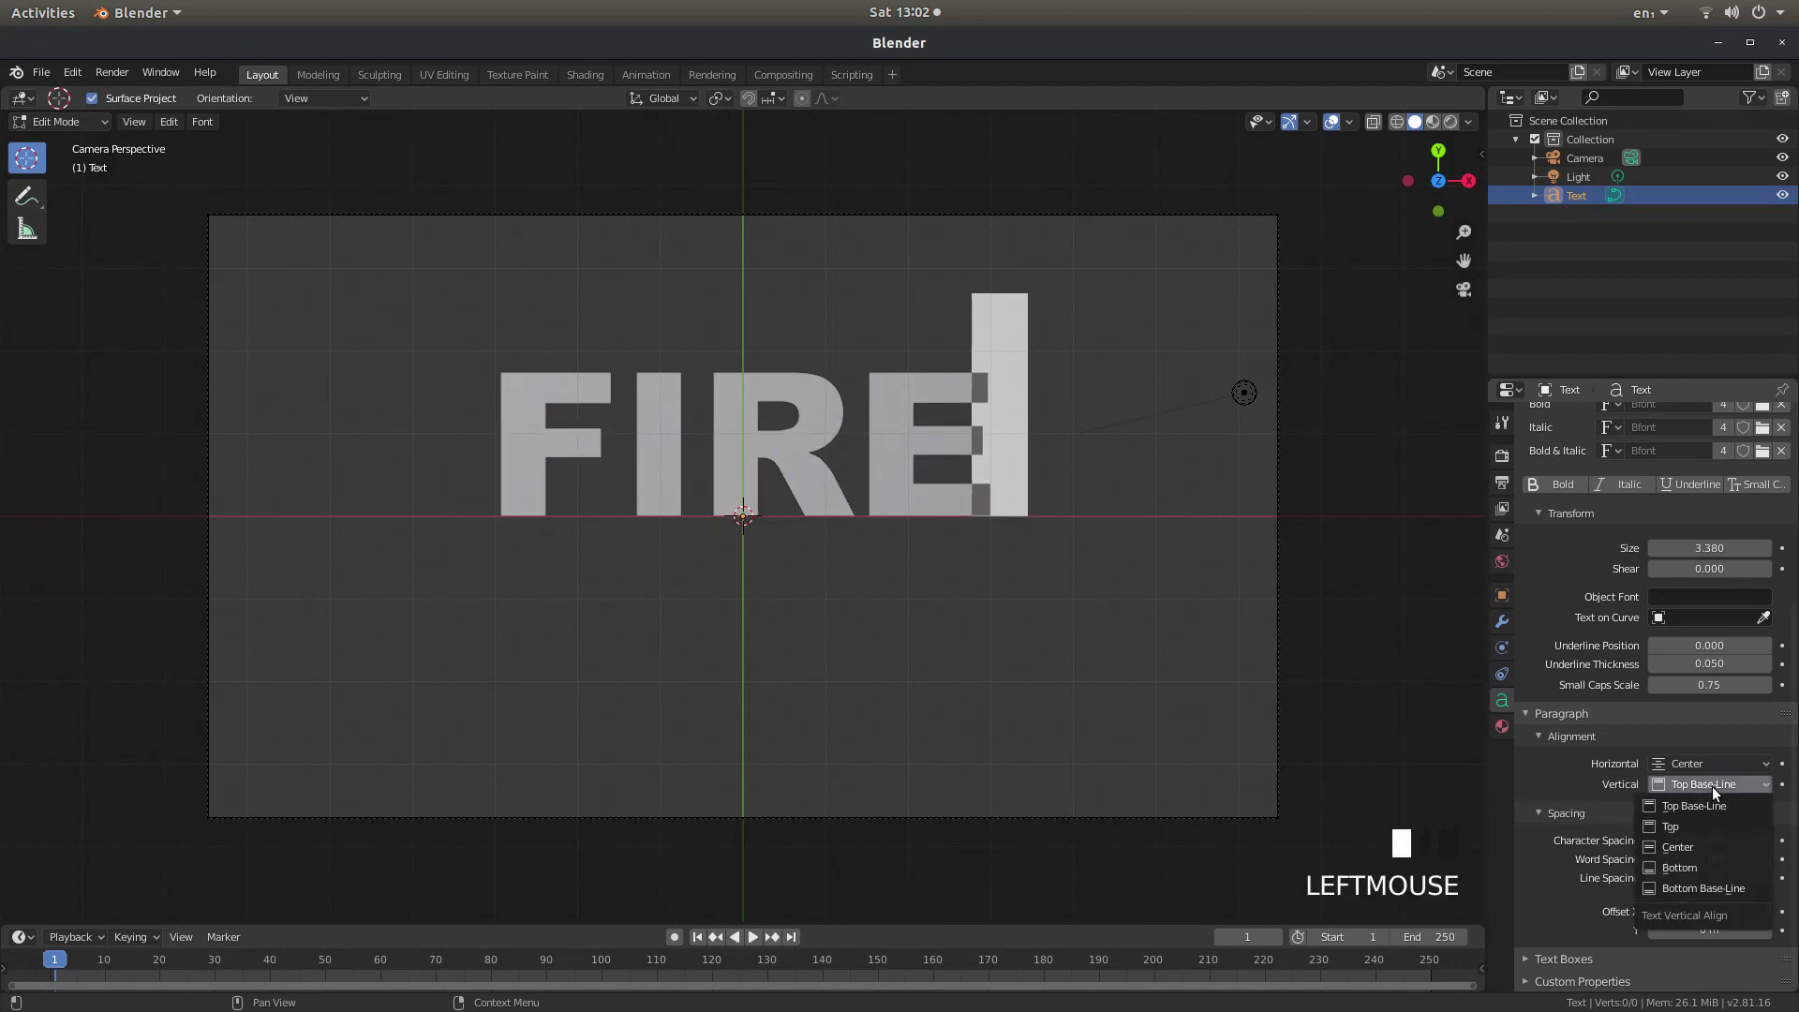
{"action": "left_click", "coordinate": [1698, 849]}
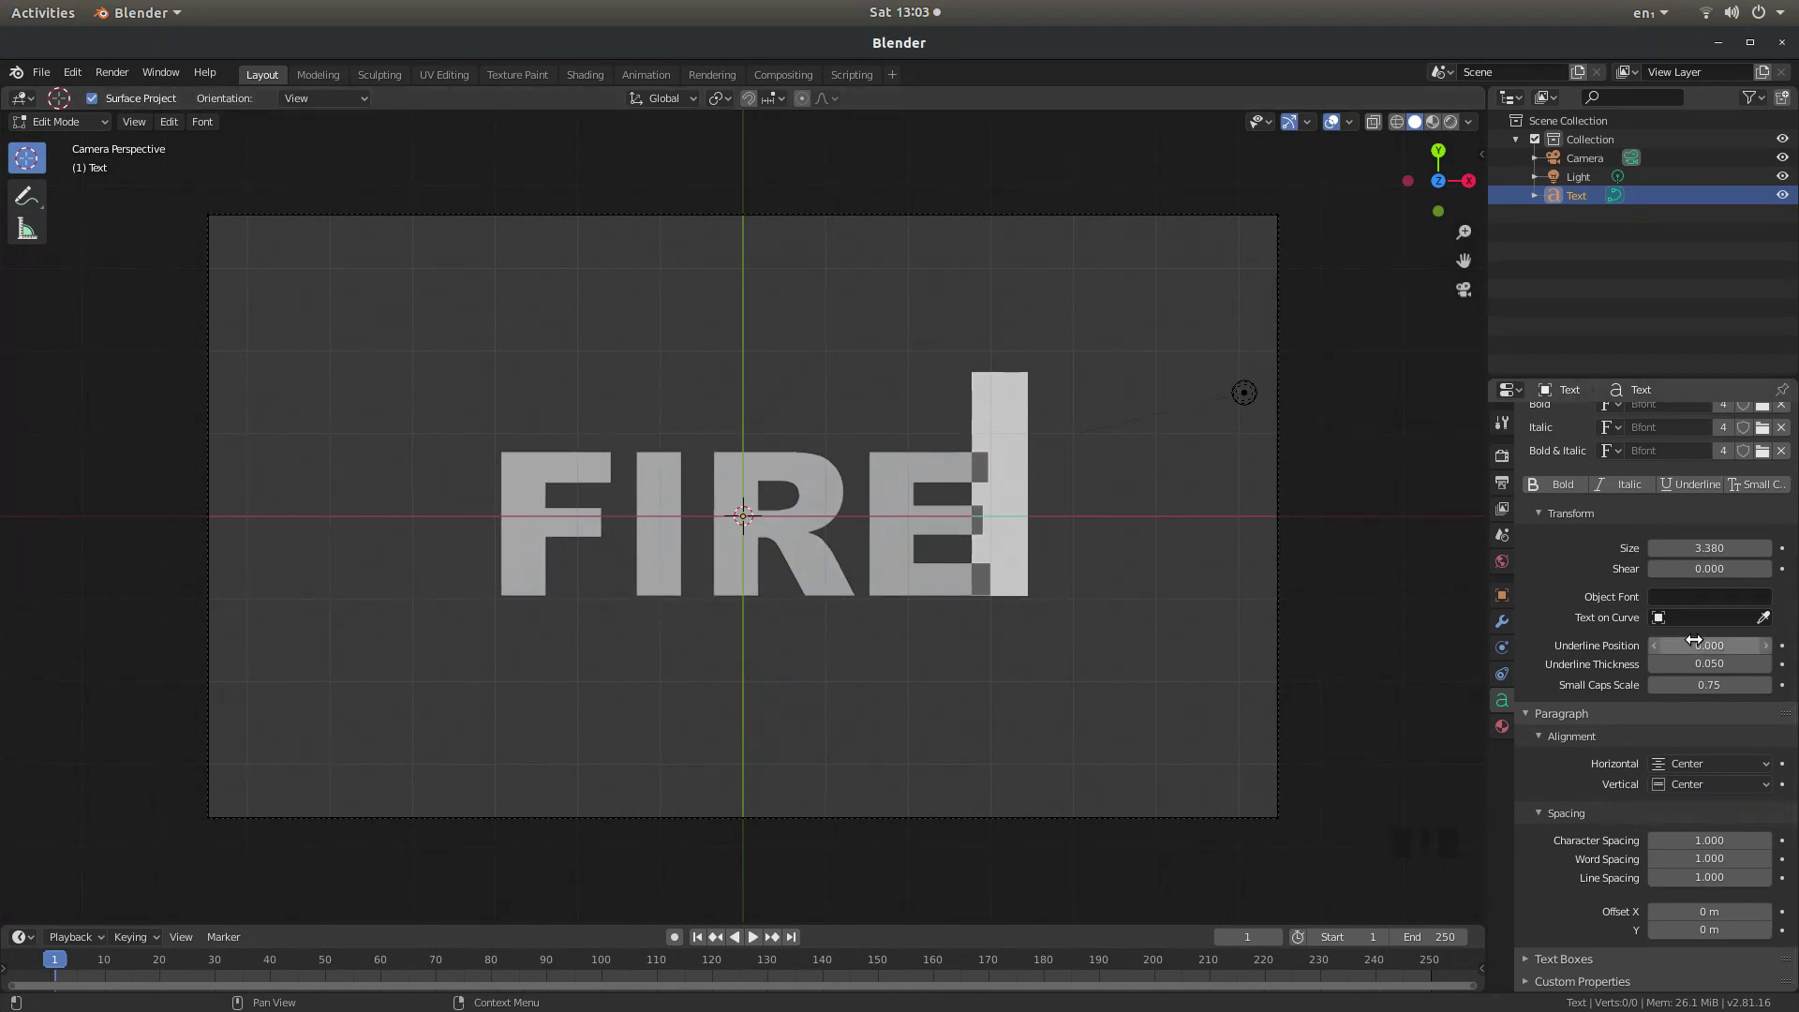
{"action": "left_click_drag", "start_coordinate": [1687, 549], "coordinate": [1778, 548]}
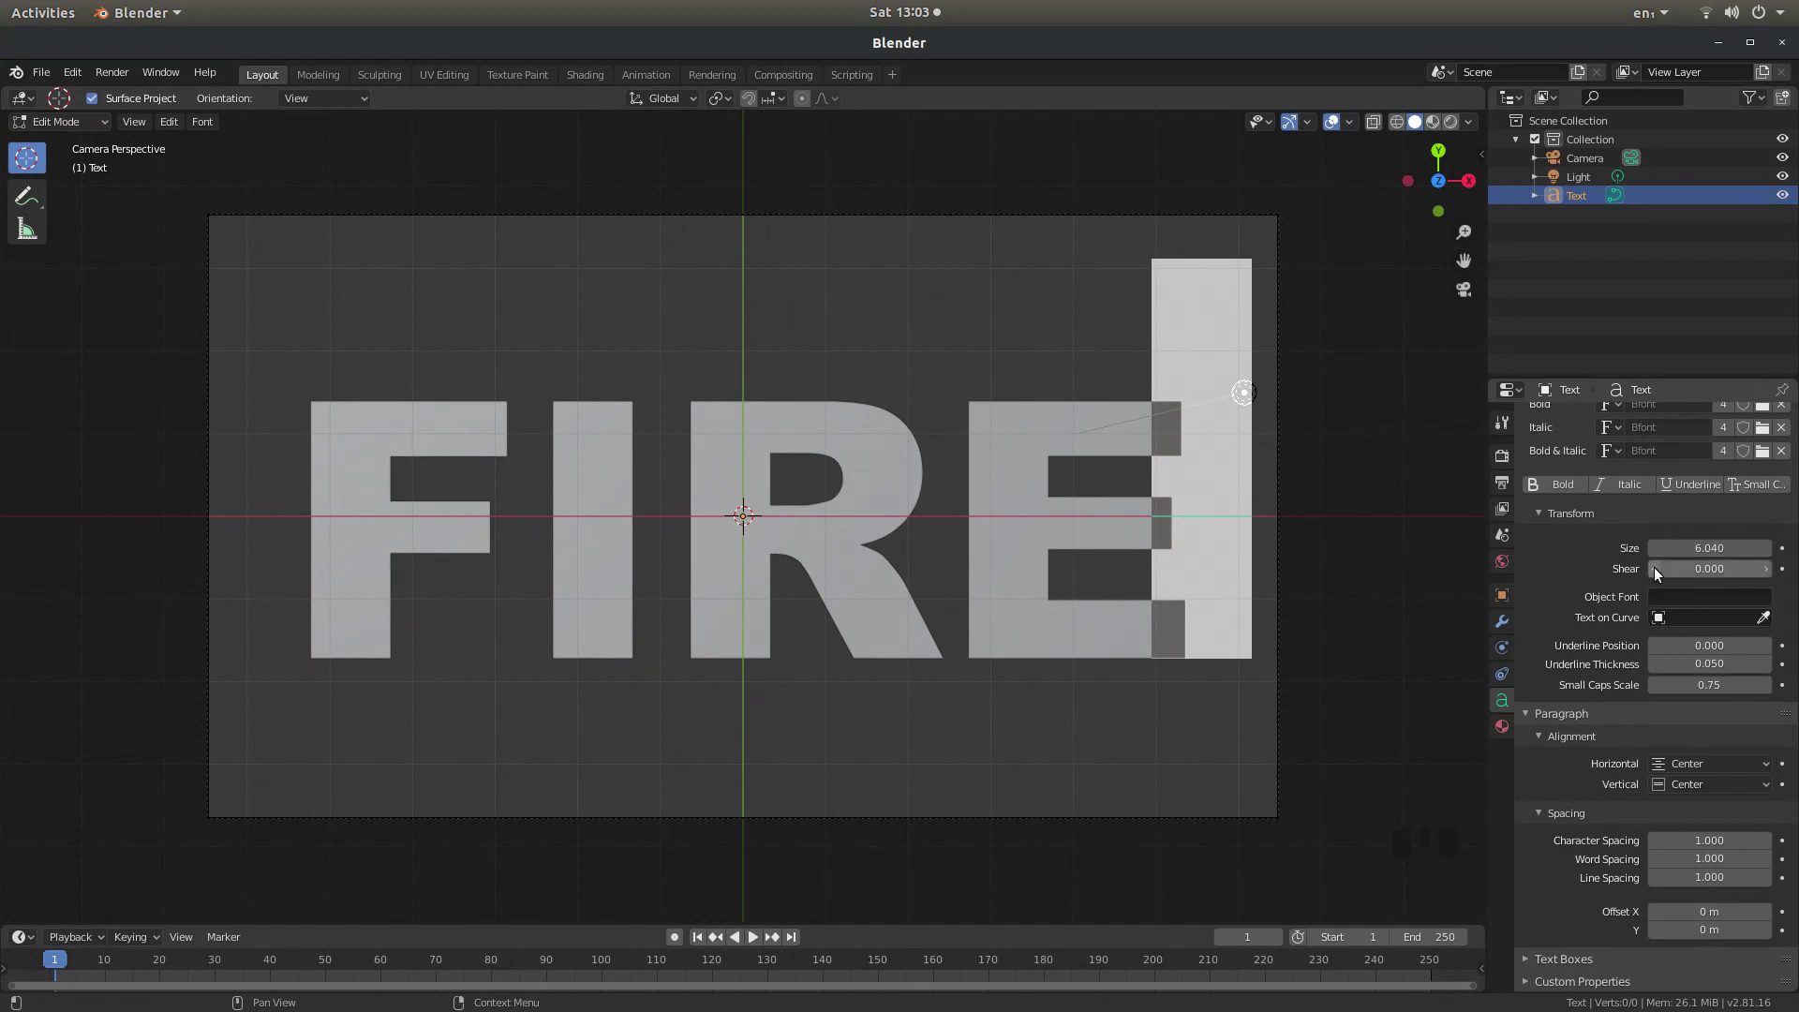
{"action": "left_click_drag", "start_coordinate": [1656, 572], "coordinate": [1745, 572]}
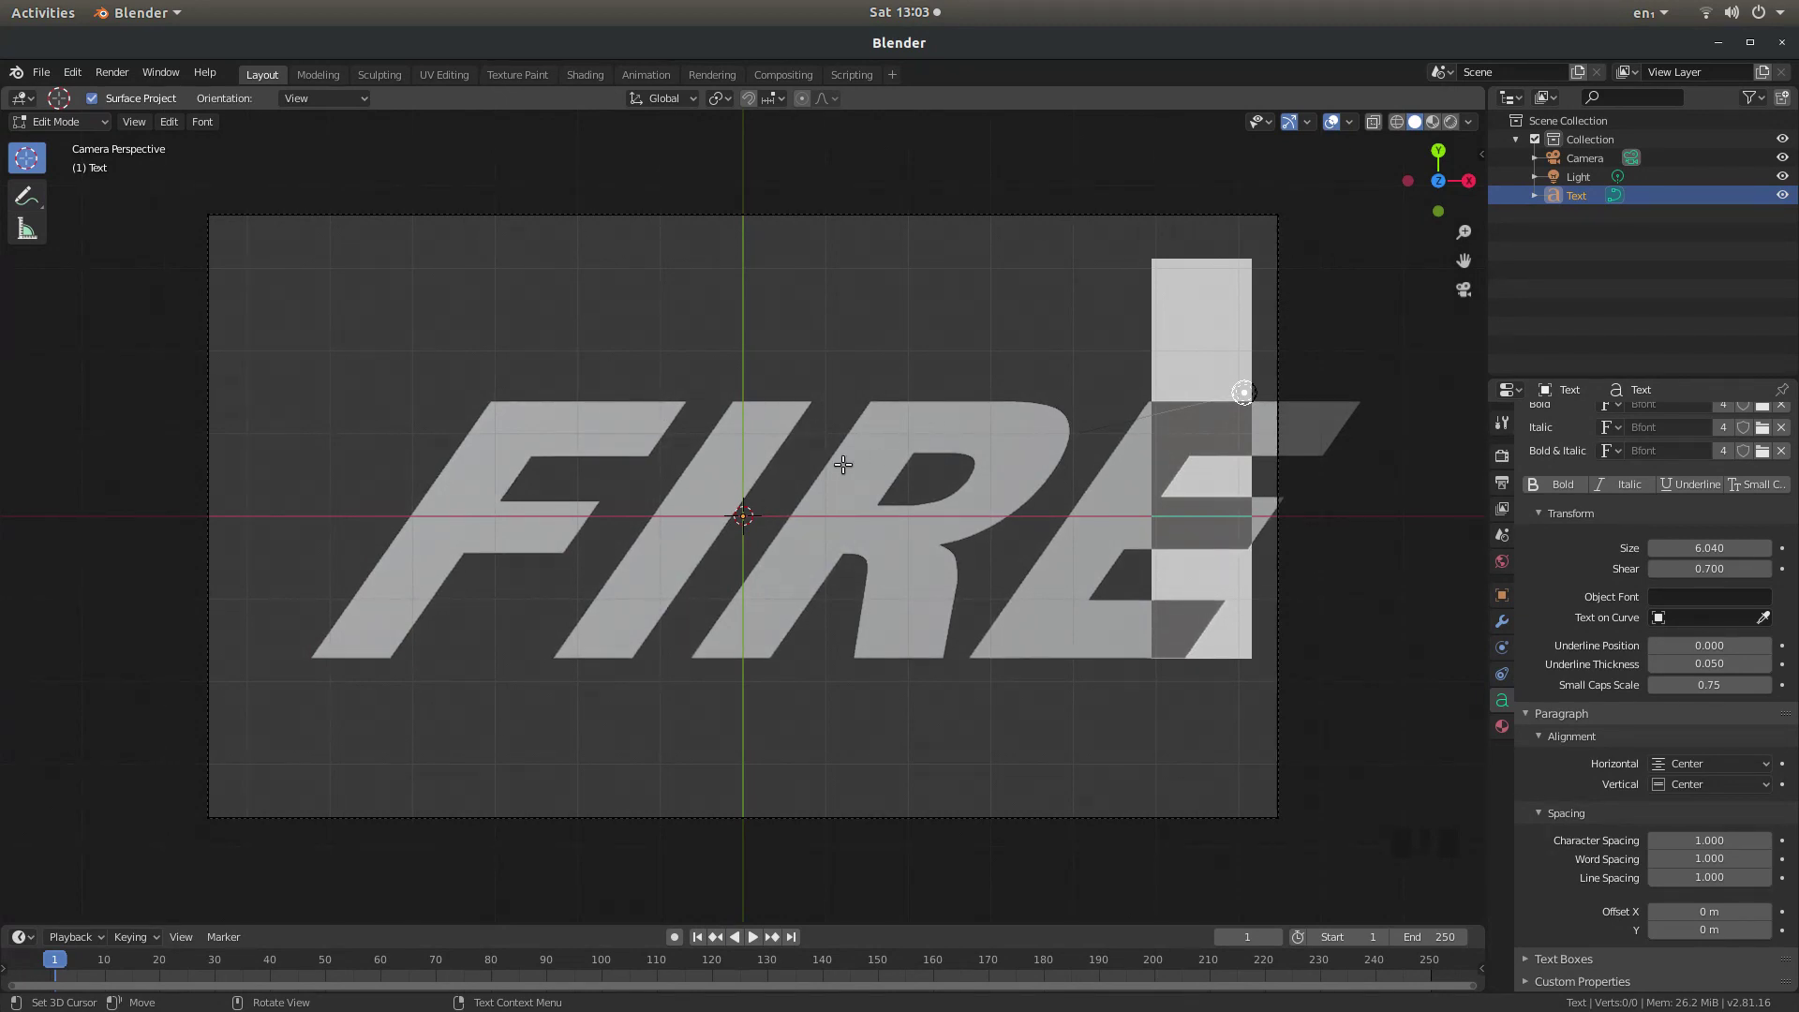
- In Object Mode, move the FIRE text left, rescale it slightly, and raise it about 0.24 m
{"action": "key", "text": "Tab"}
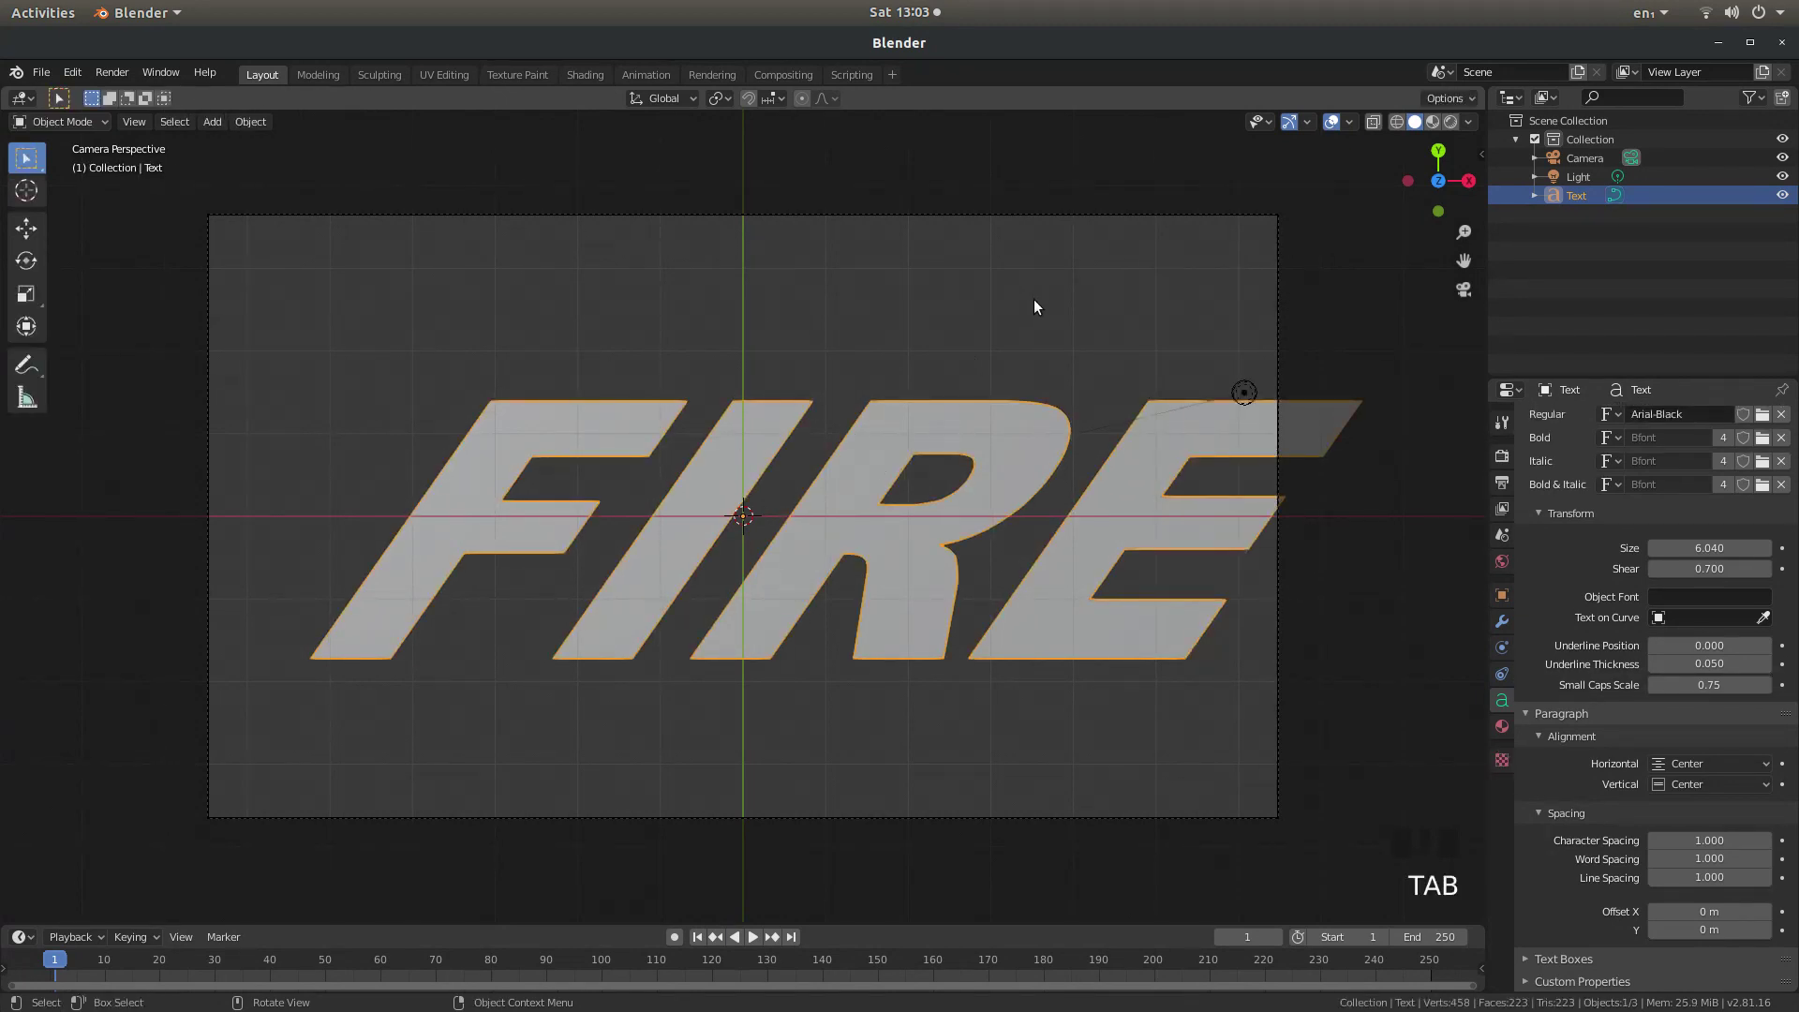
{"action": "left_click", "coordinate": [26, 230]}
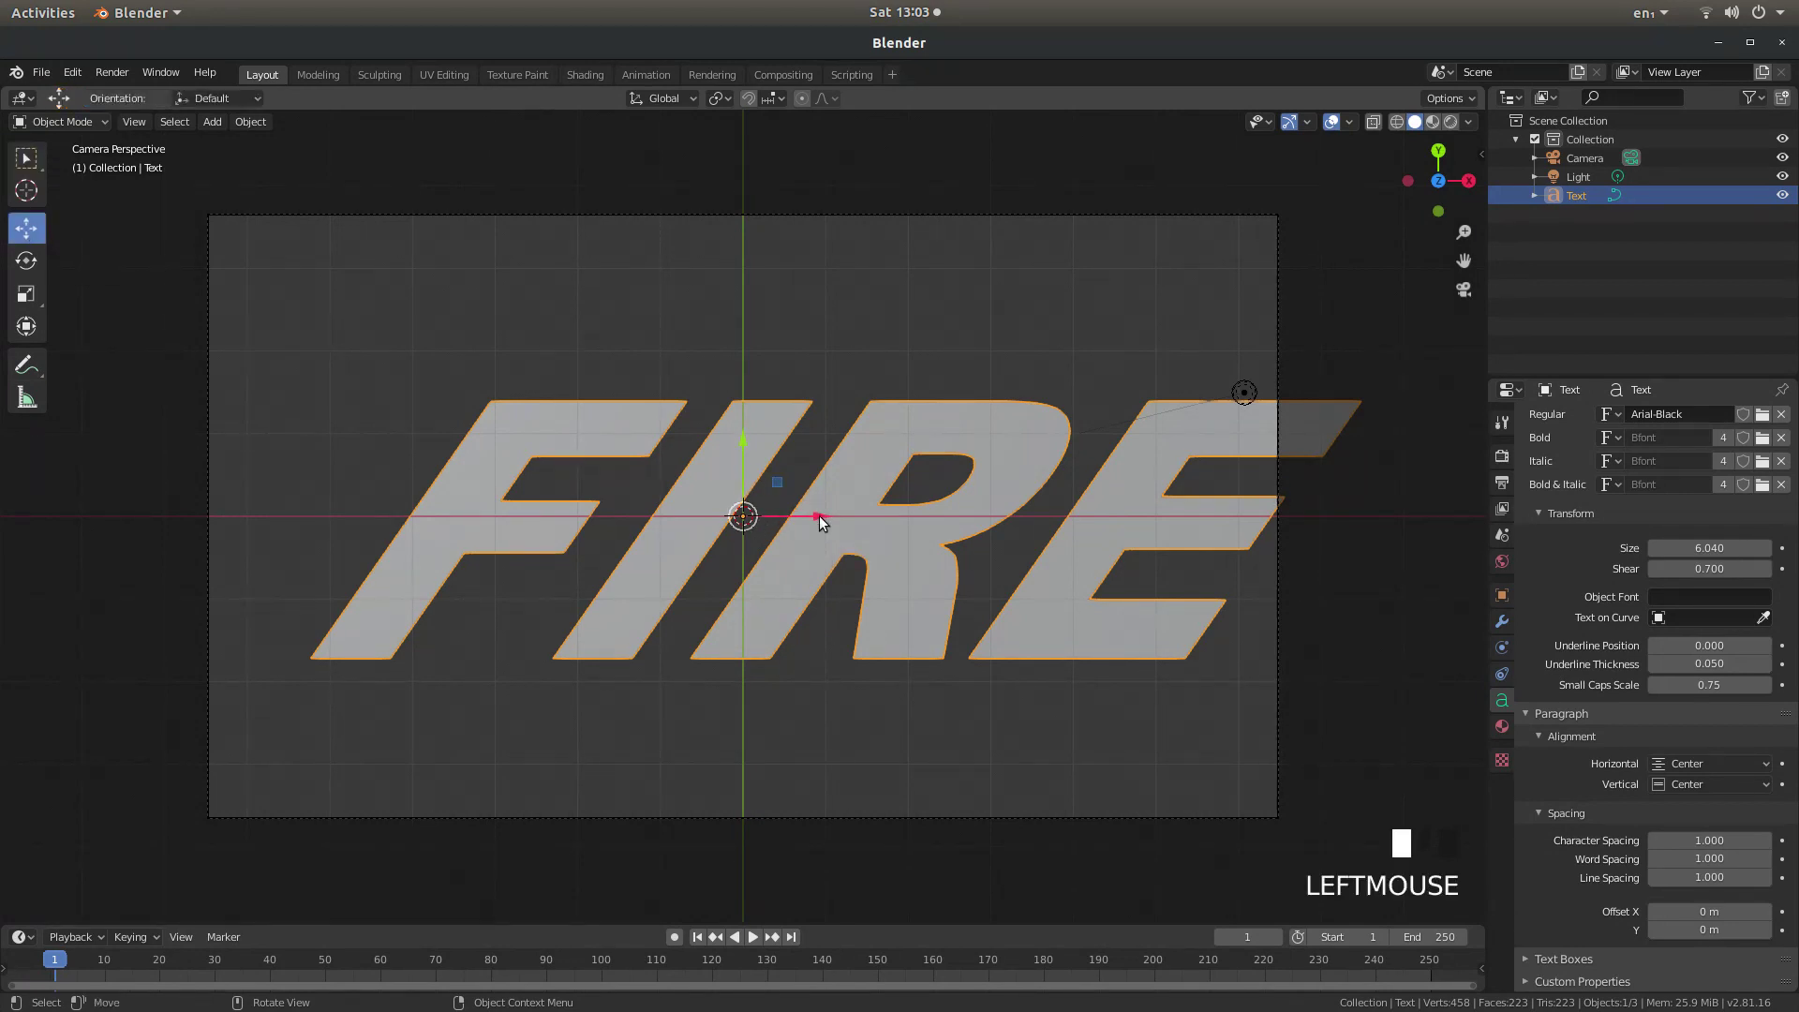
{"action": "left_click_drag", "start_coordinate": [819, 516], "coordinate": [731, 599]}
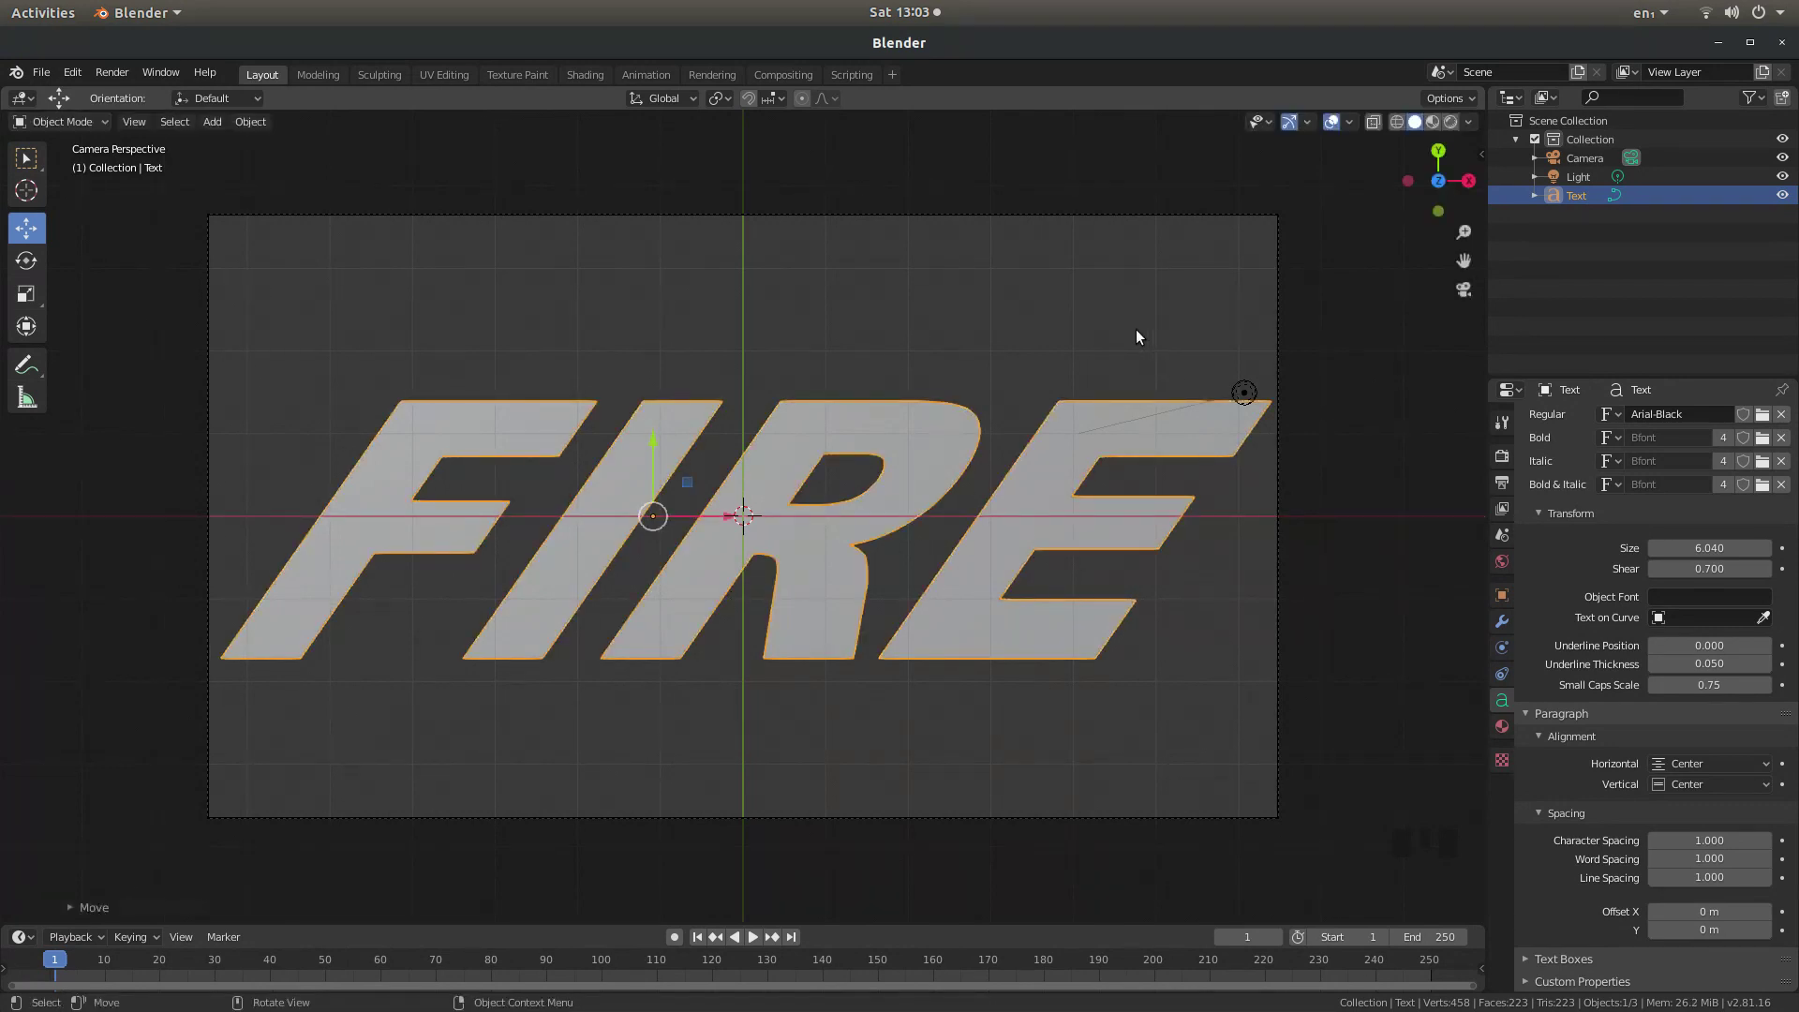
{"action": "key", "text": "s"}
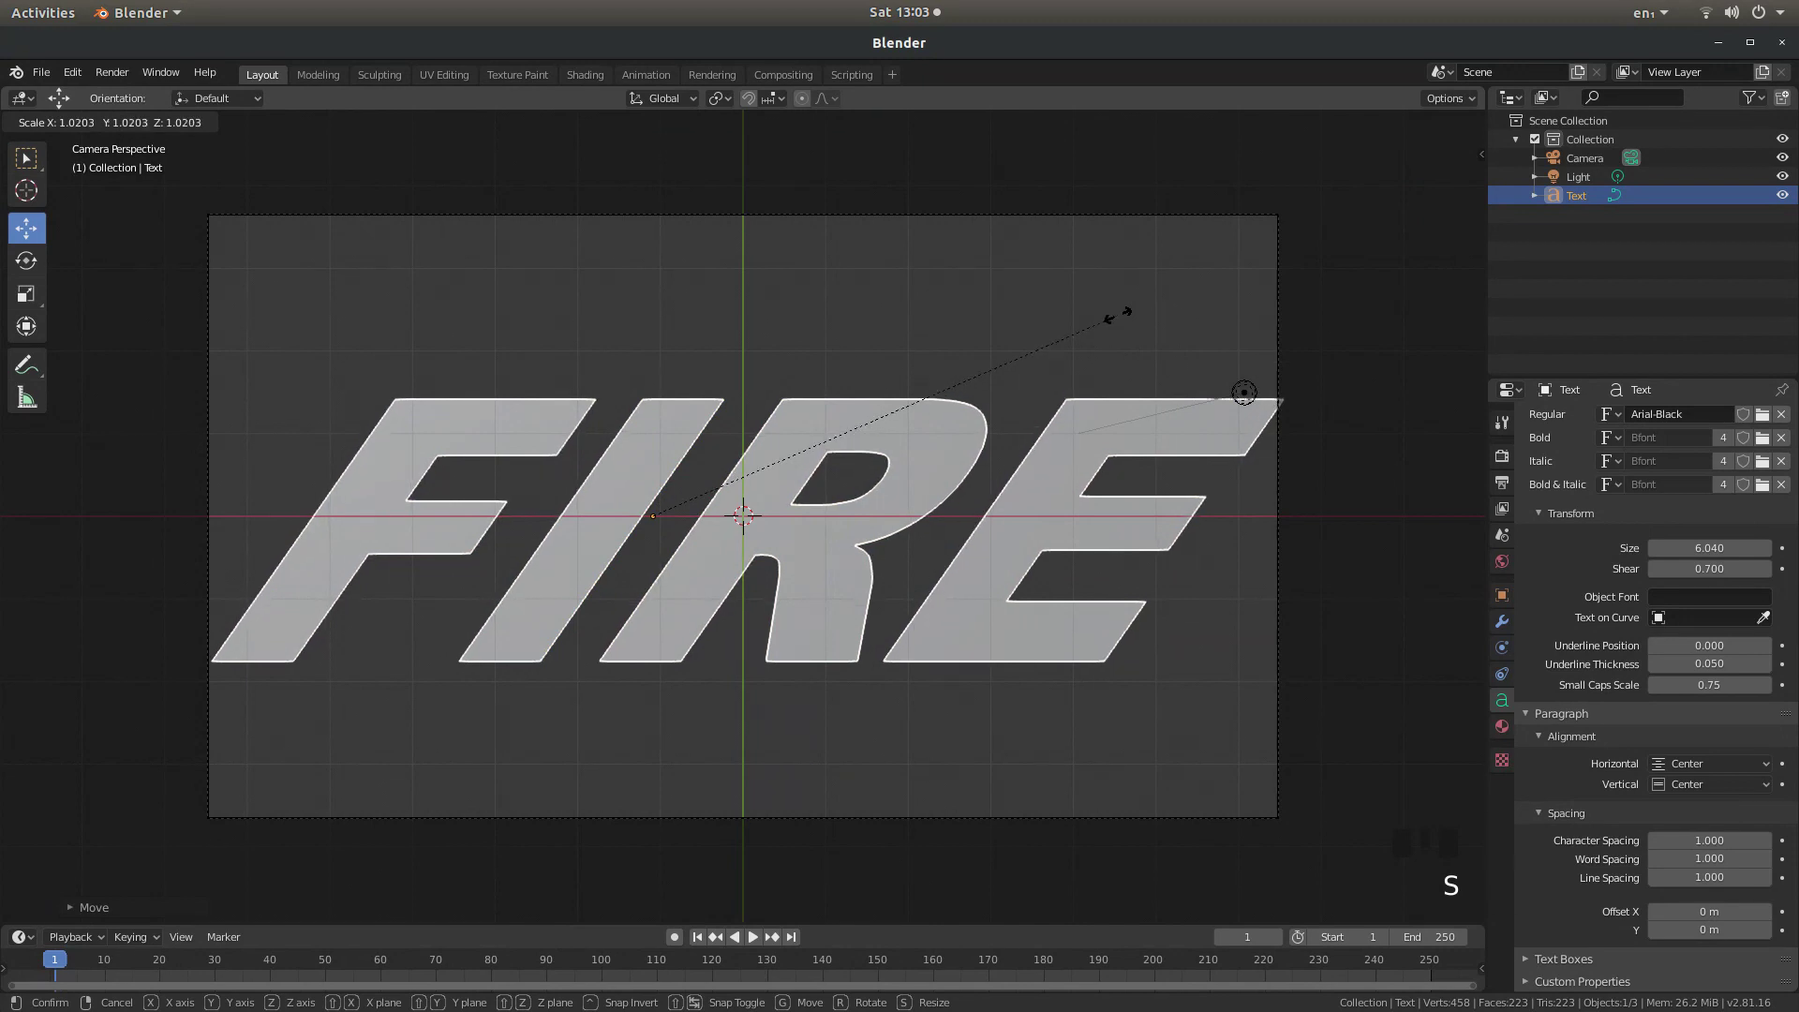
{"action": "left_click", "coordinate": [1125, 375]}
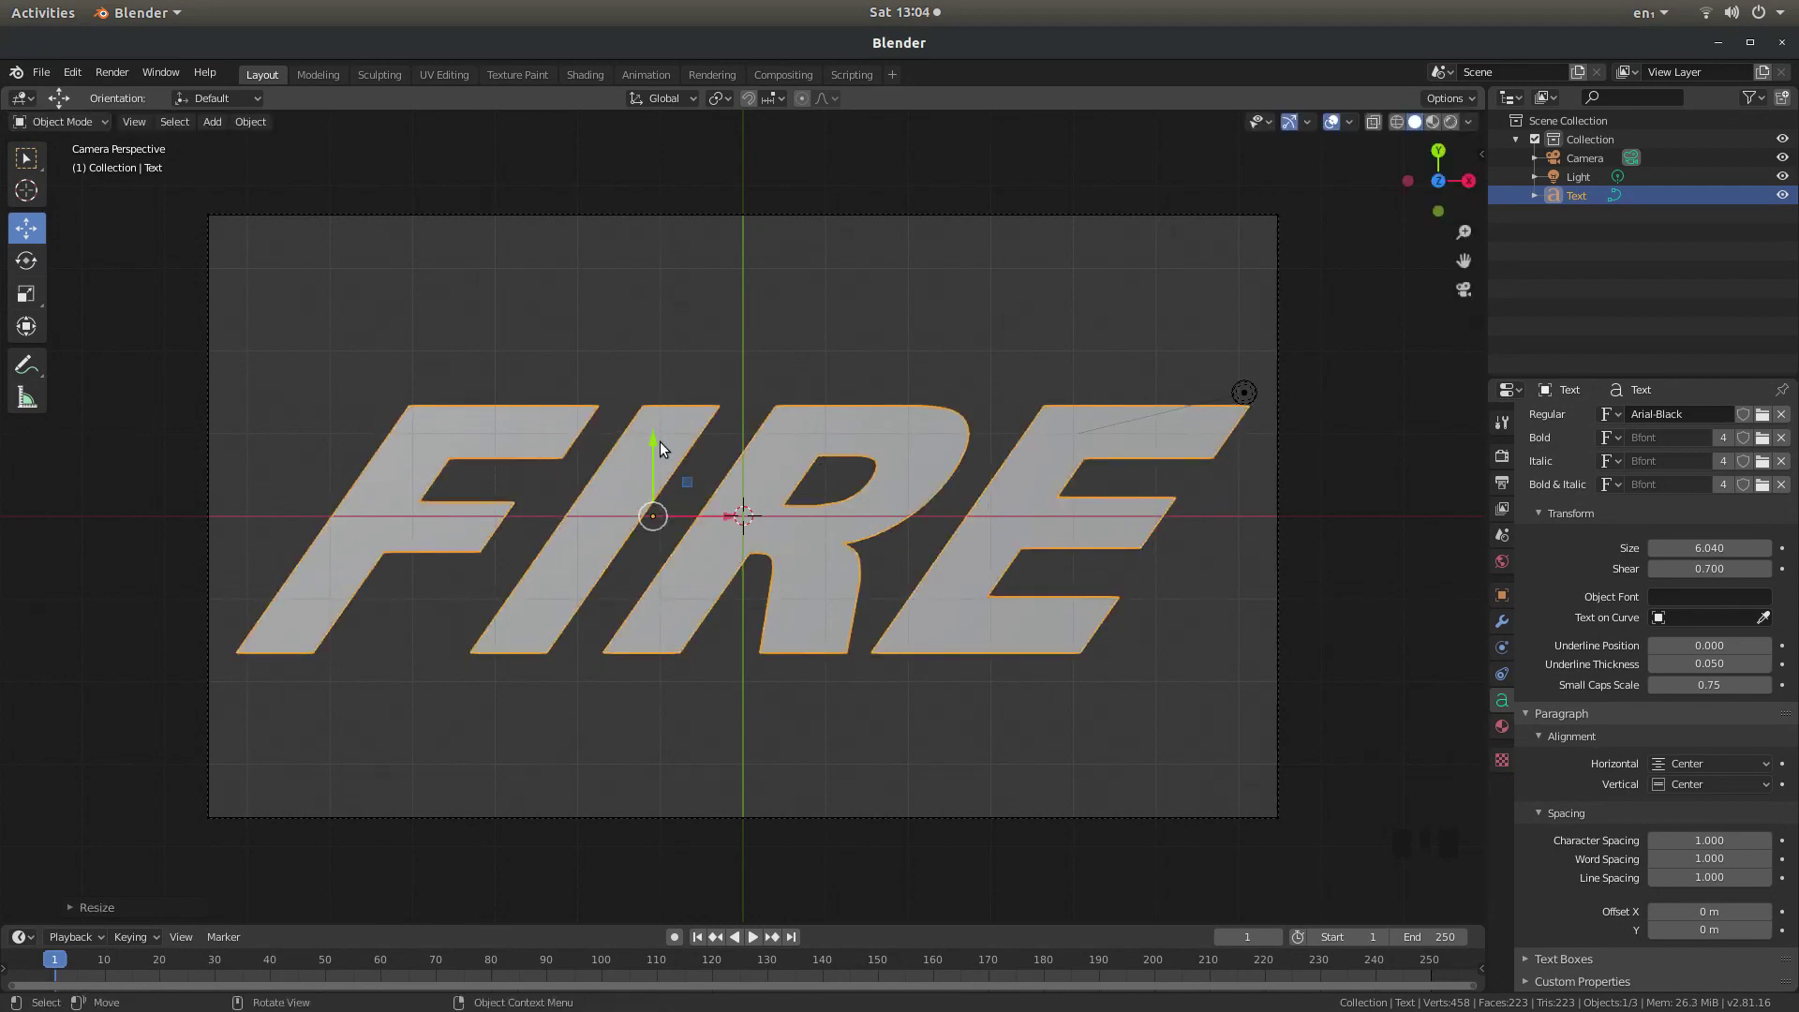
{"action": "left_click_drag", "start_coordinate": [651, 441], "coordinate": [645, 422]}
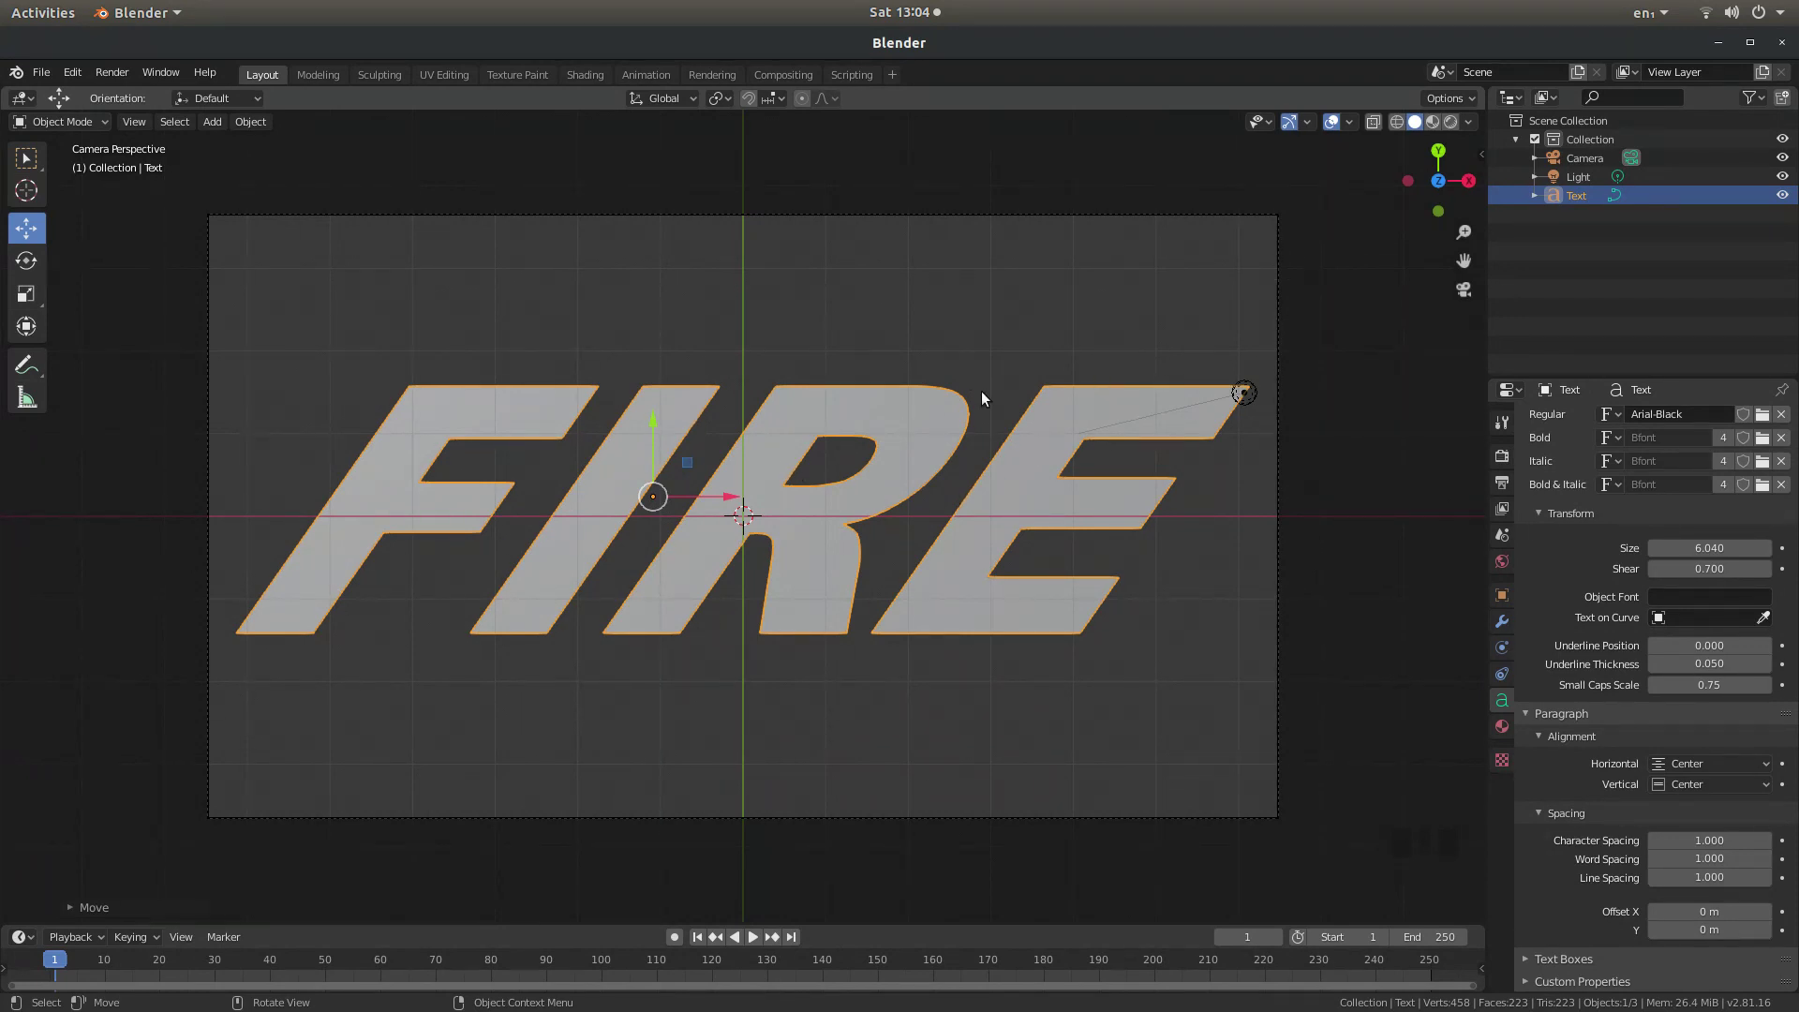
- Switch the viewport shading to Material Preview from the Z pie menu
{"action": "key", "text": "z"}
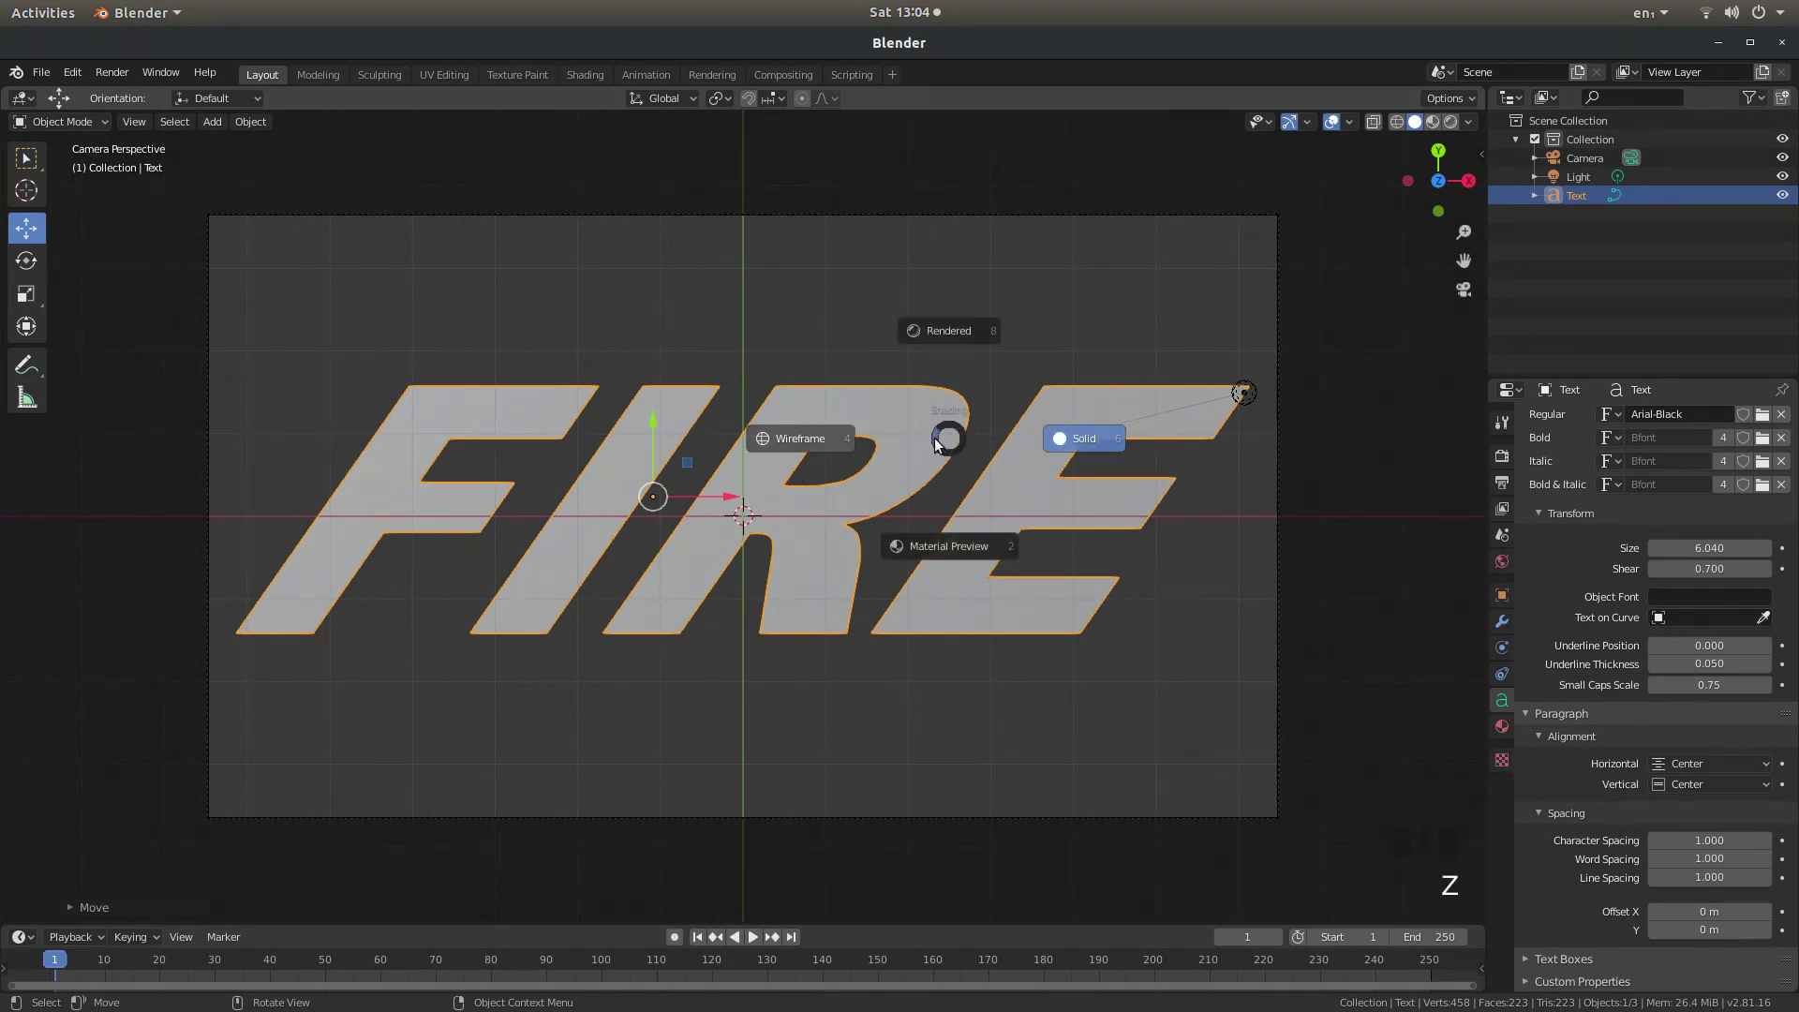
{"action": "left_click", "coordinate": [961, 546]}
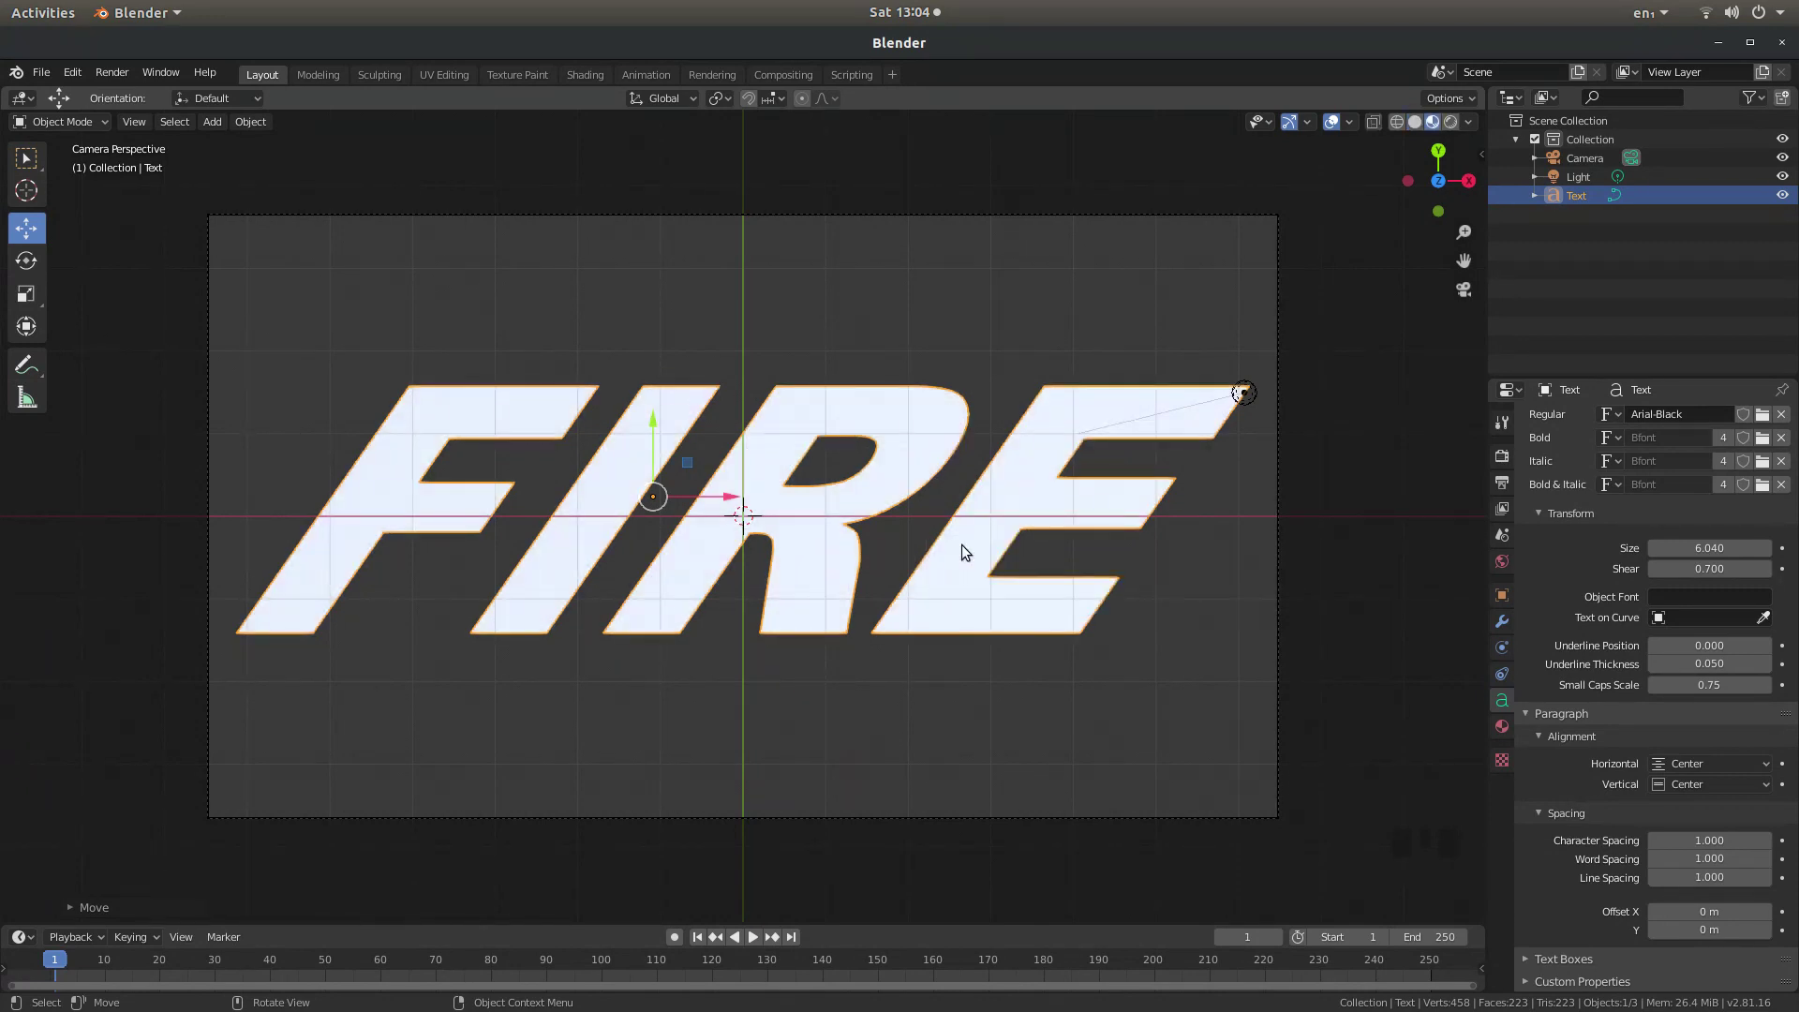
- Give the text a new material, Material.001, using a white Emission shader at strength 1.000
{"action": "left_click", "coordinate": [1502, 728]}
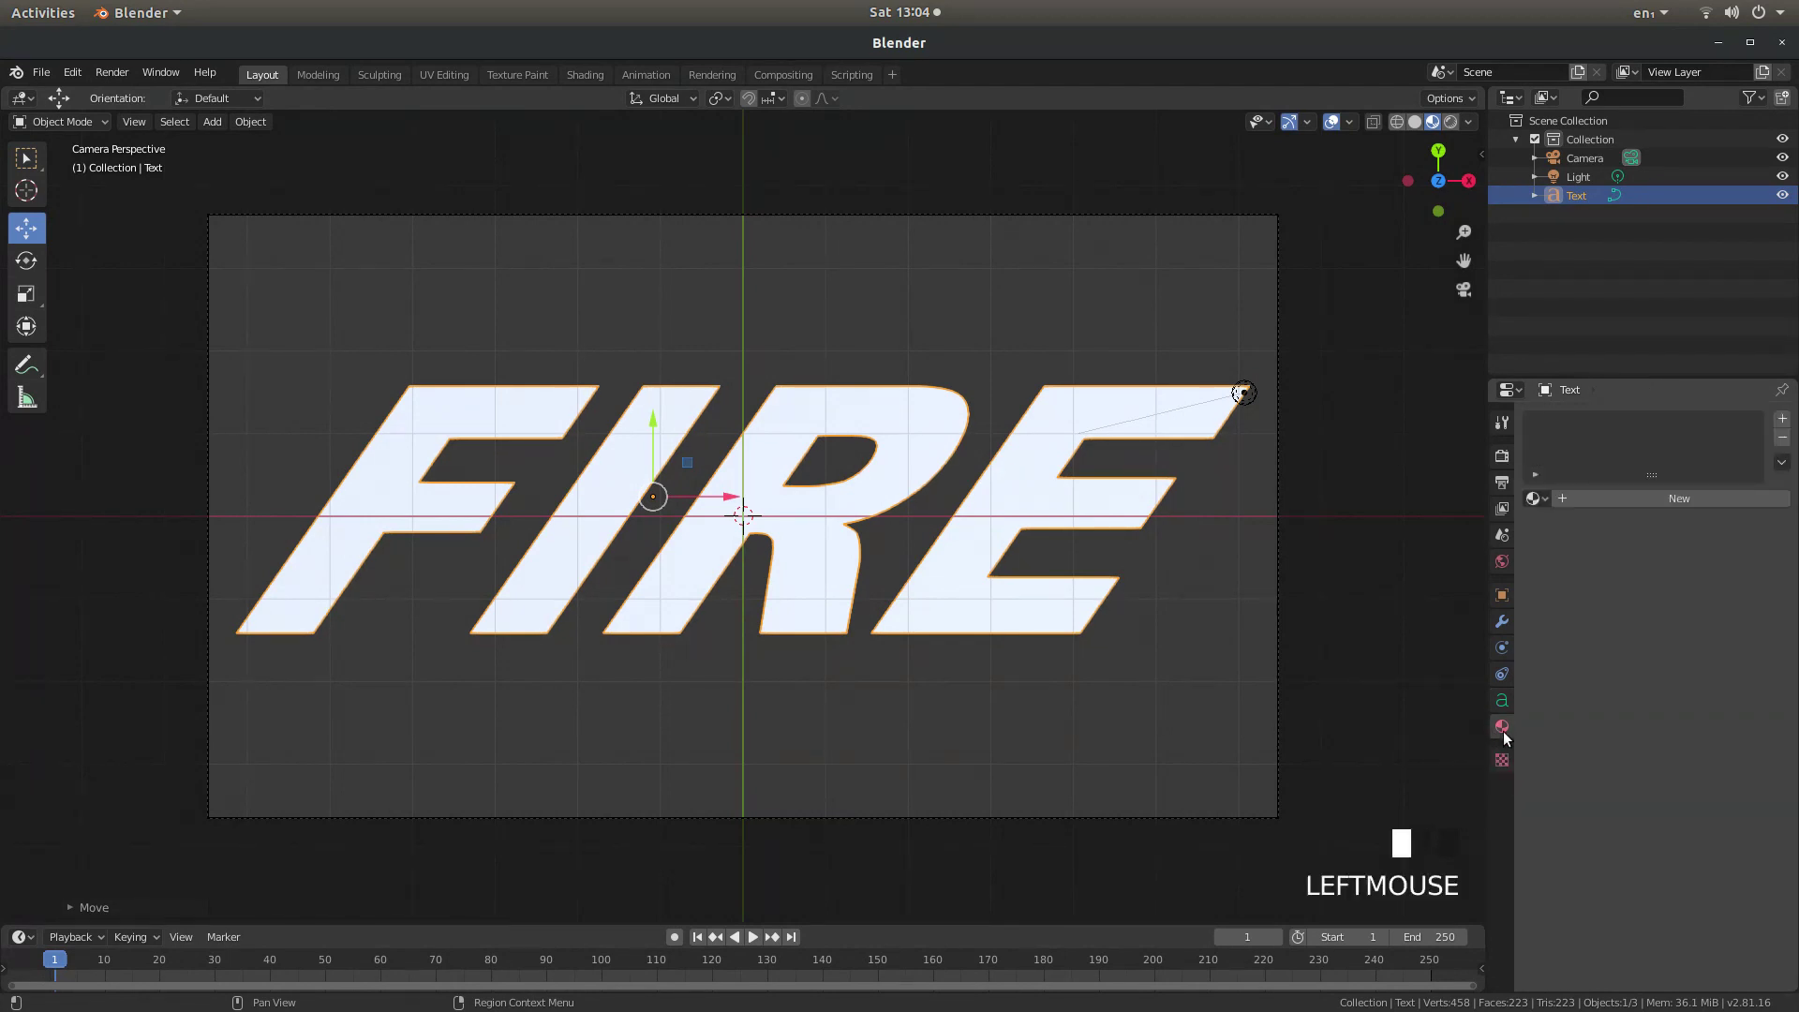
{"action": "left_click", "coordinate": [1672, 499]}
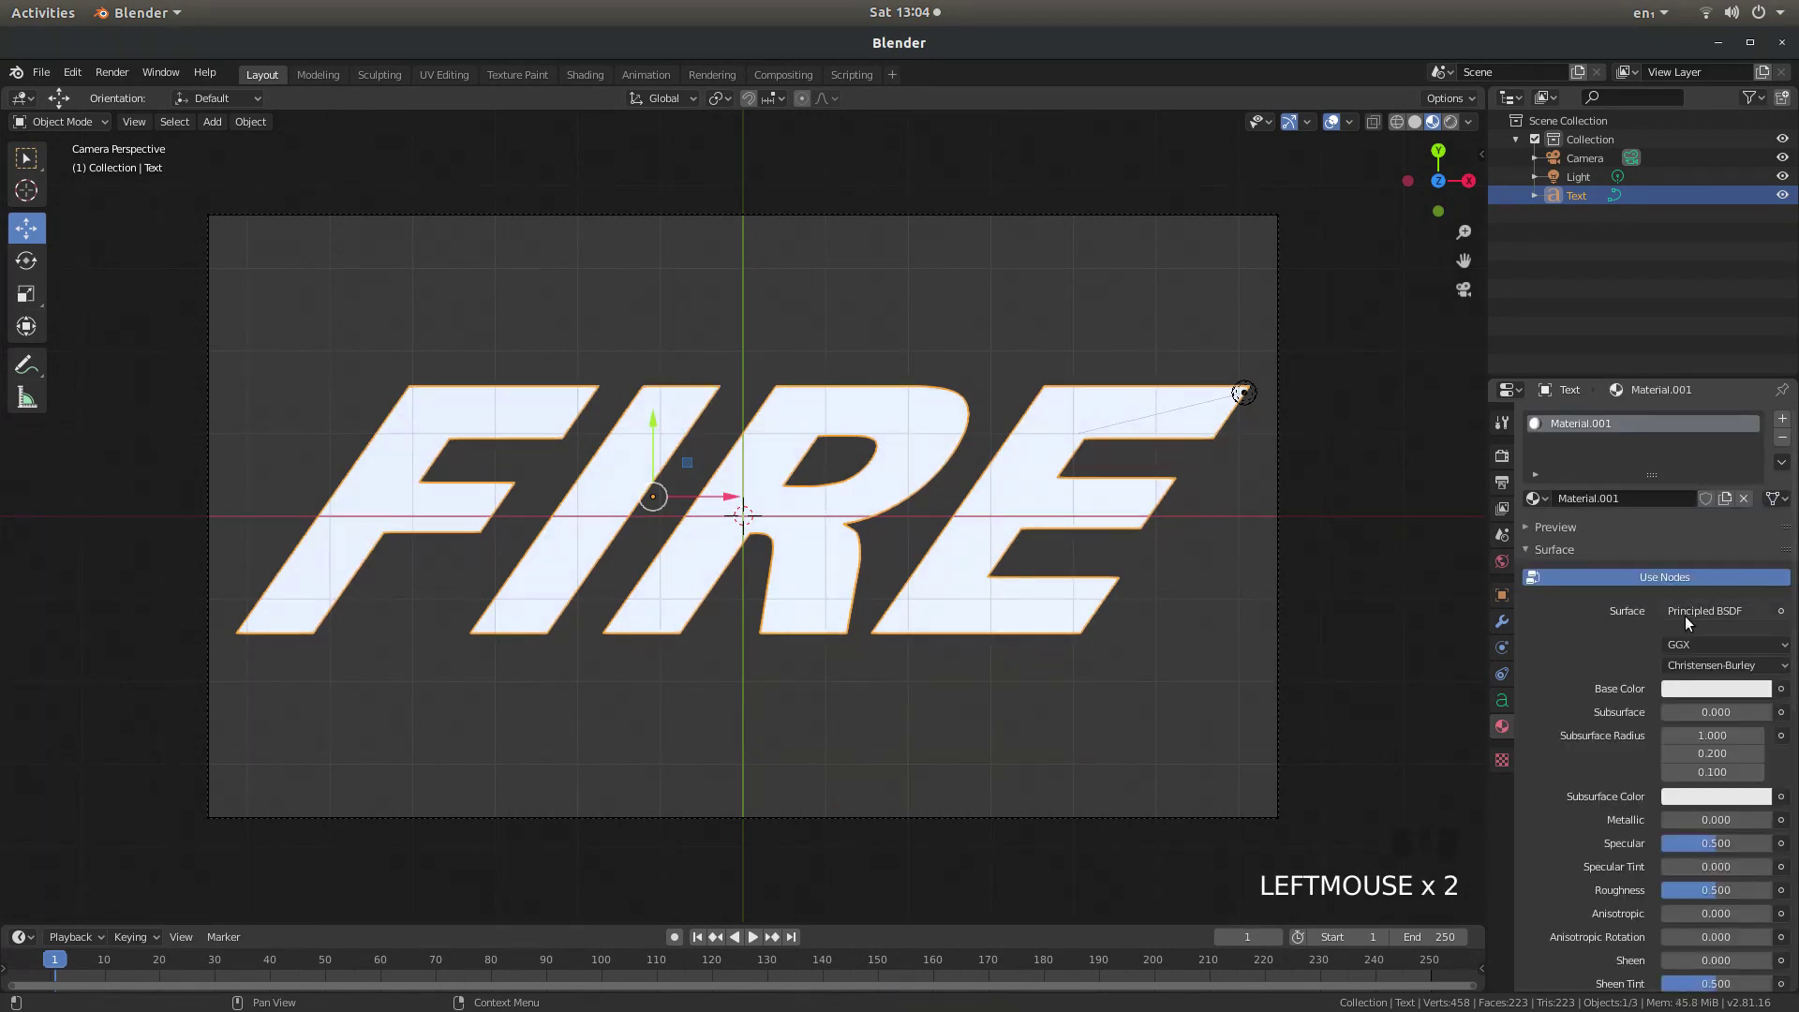
{"action": "left_click", "coordinate": [1747, 610]}
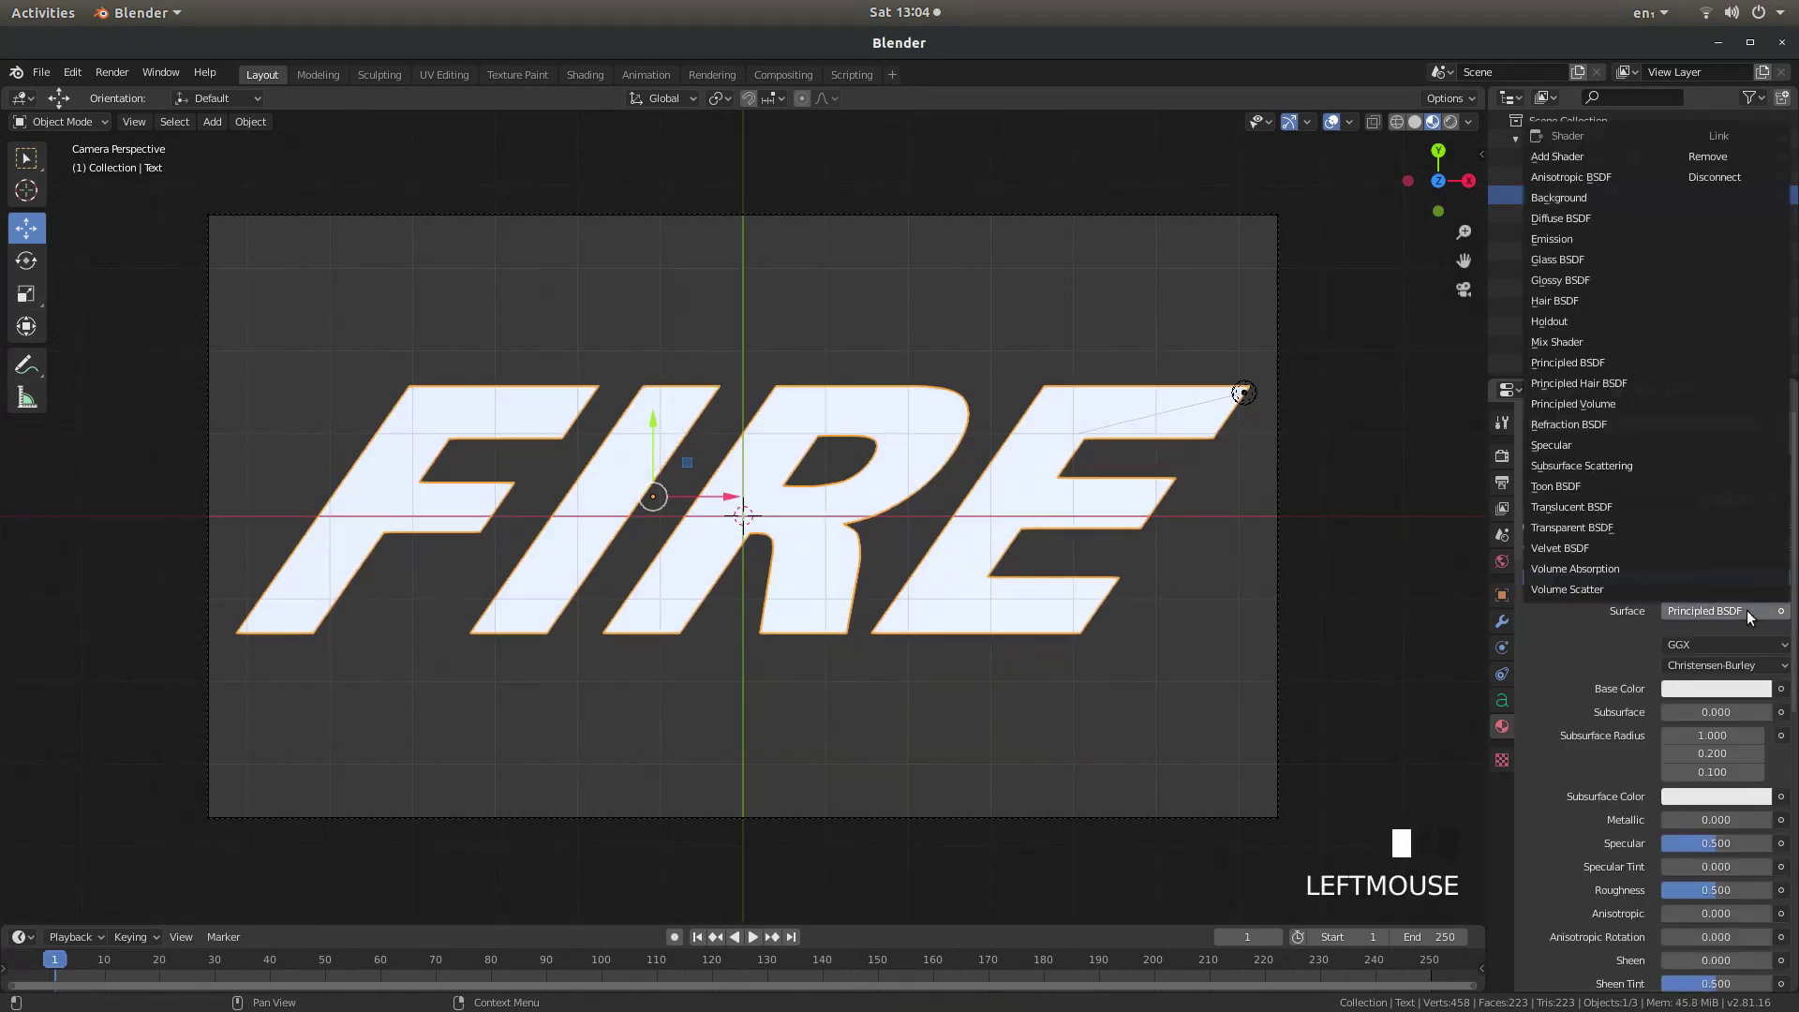
{"action": "left_click", "coordinate": [1554, 240]}
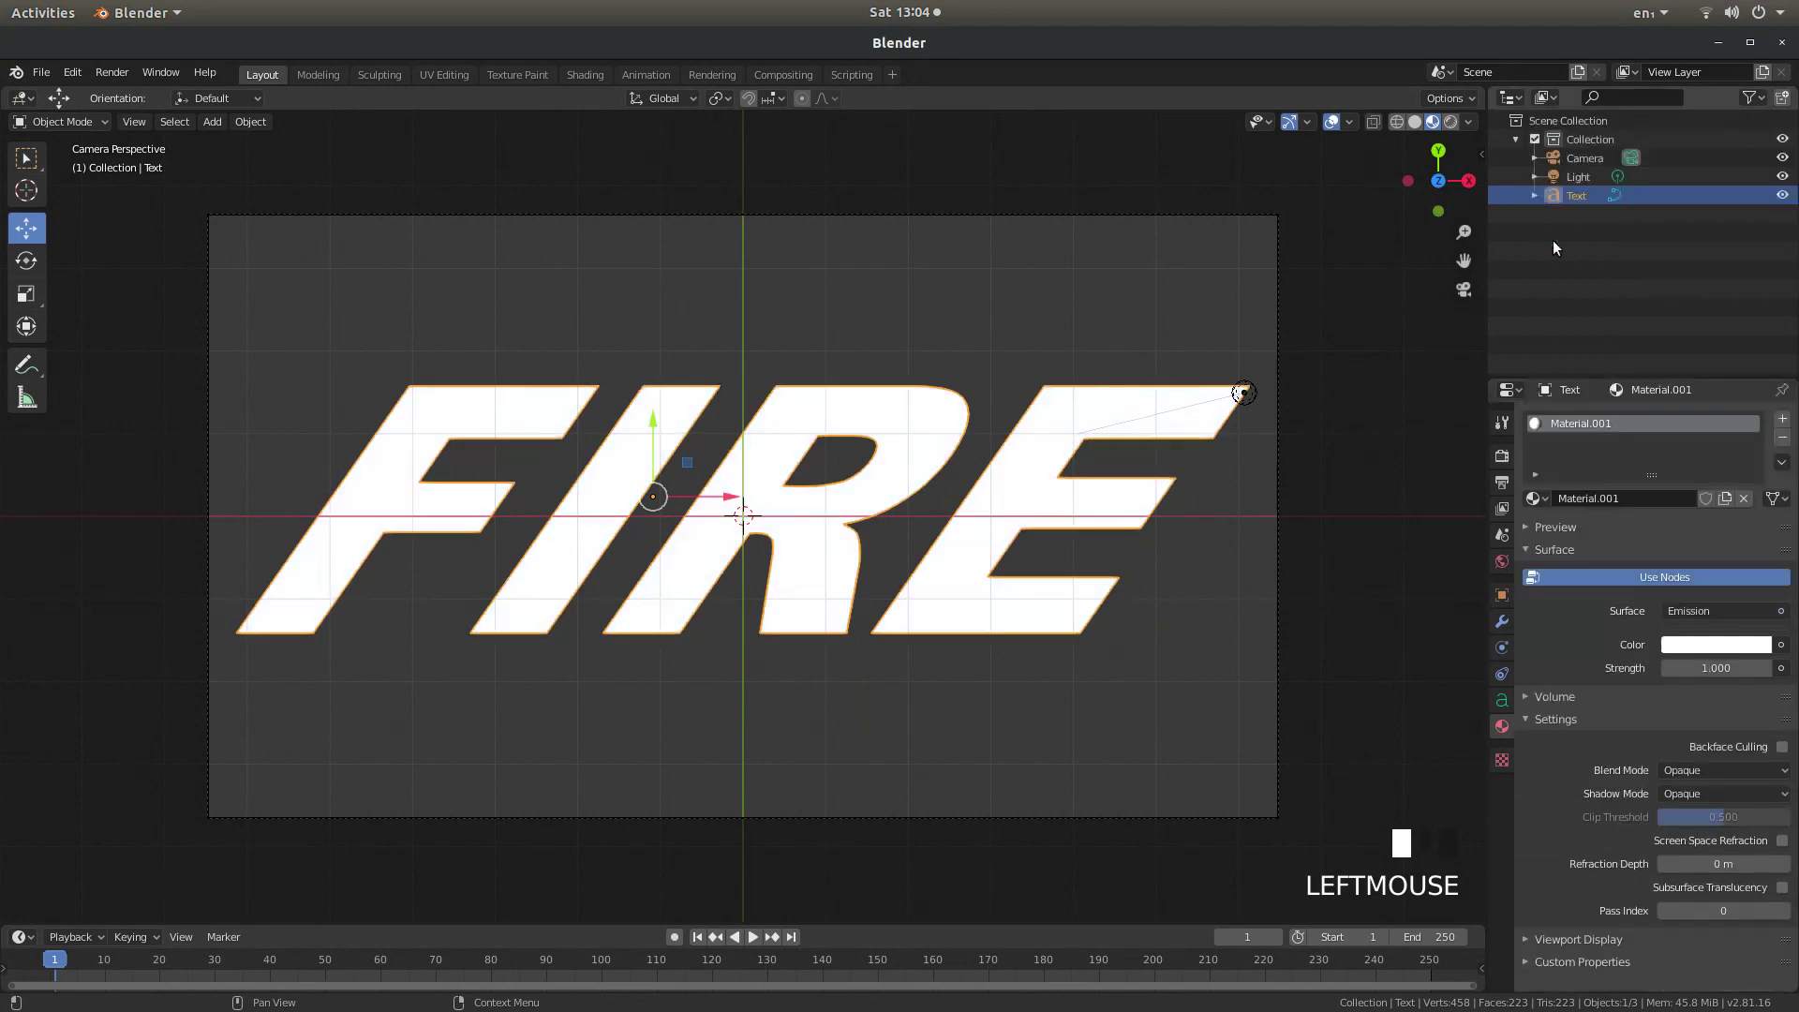
{"action": "left_click", "coordinate": [1729, 639]}
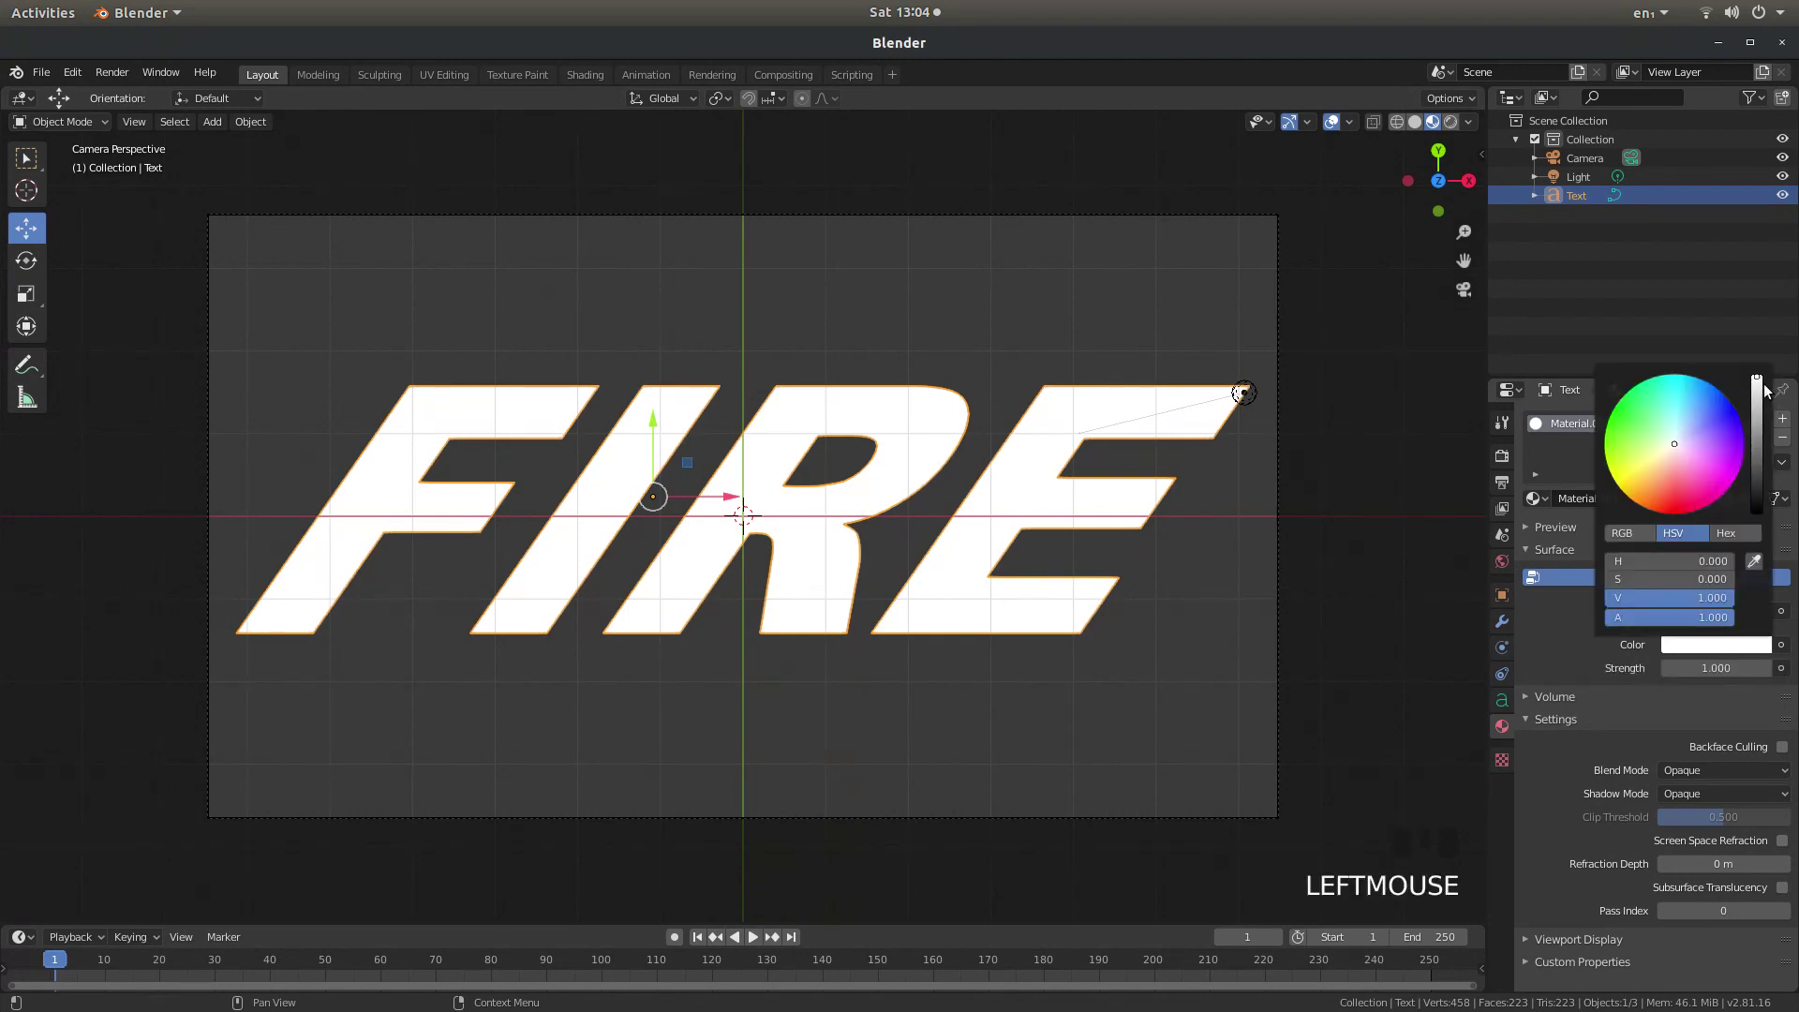
{"action": "mouse_move", "coordinate": [1759, 383]}
{"action": "left_mouse_down"}
{"action": "mouse_move", "coordinate": [1760, 417]}
{"action": "mouse_move", "coordinate": [1759, 377]}
{"action": "left_mouse_up"}
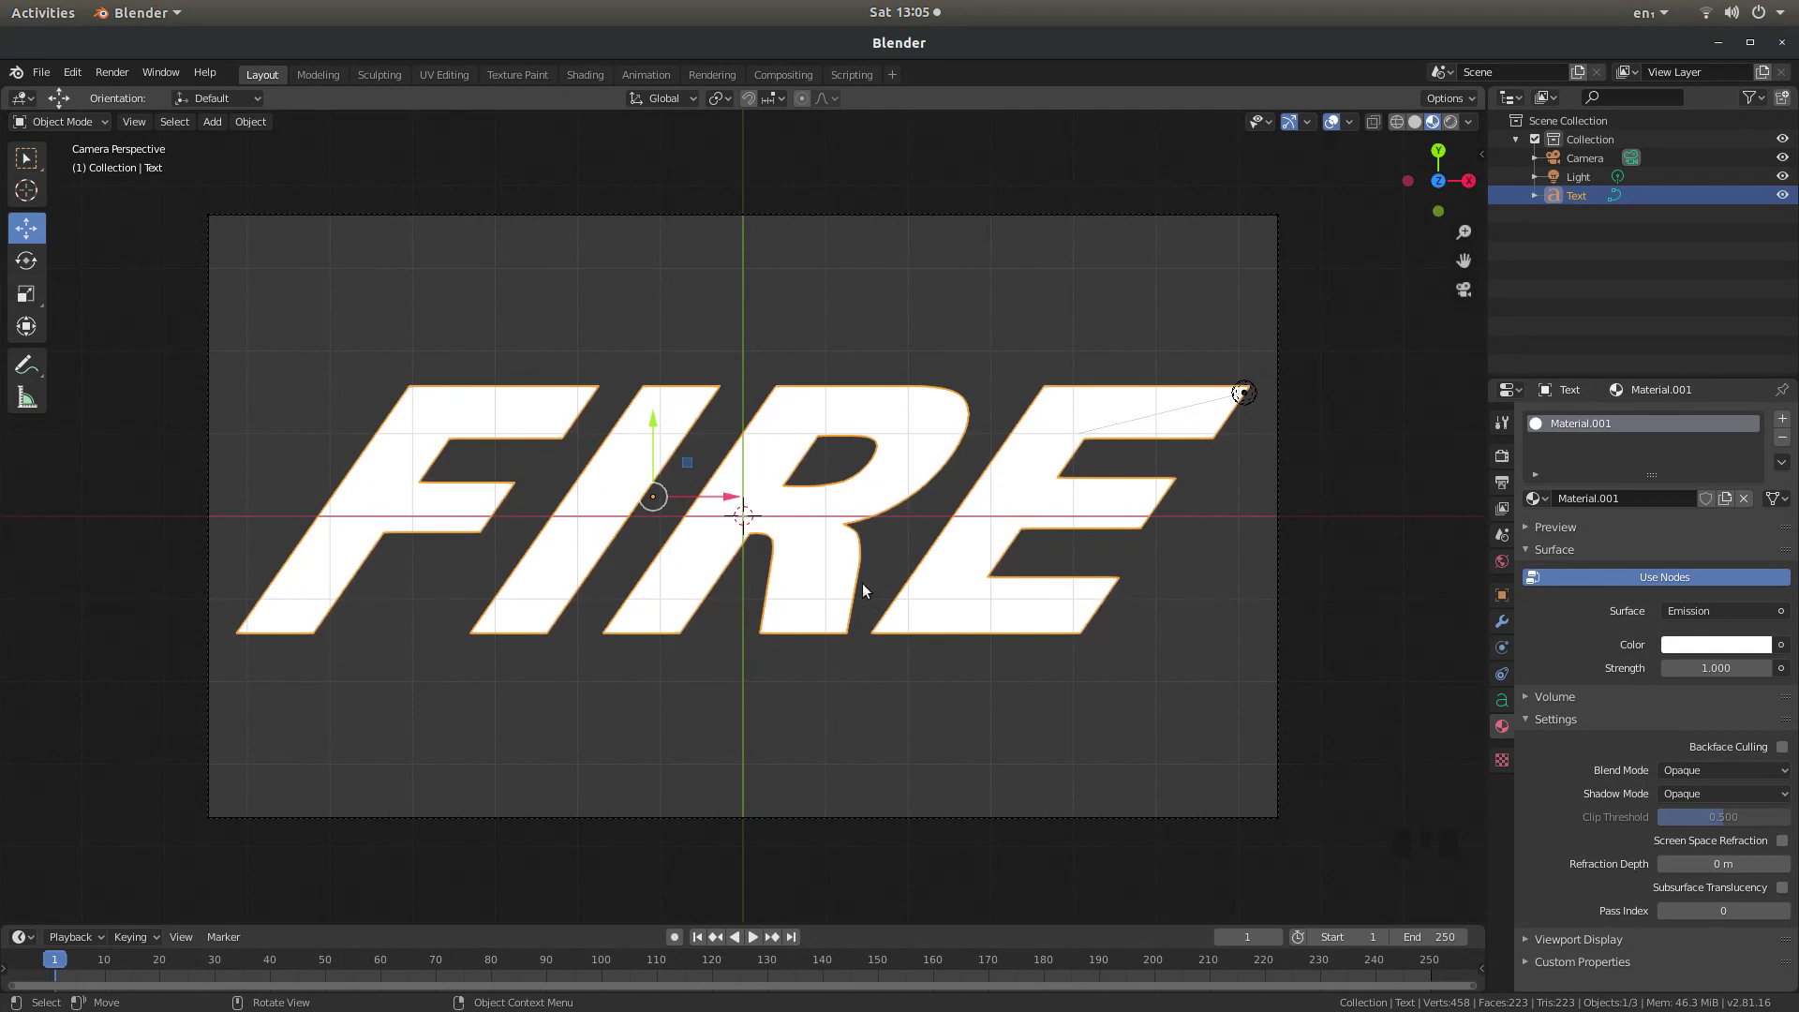
- Render the FIRE text image and bring up the Image menu's Save As options
{"action": "left_click", "coordinate": [115, 73]}
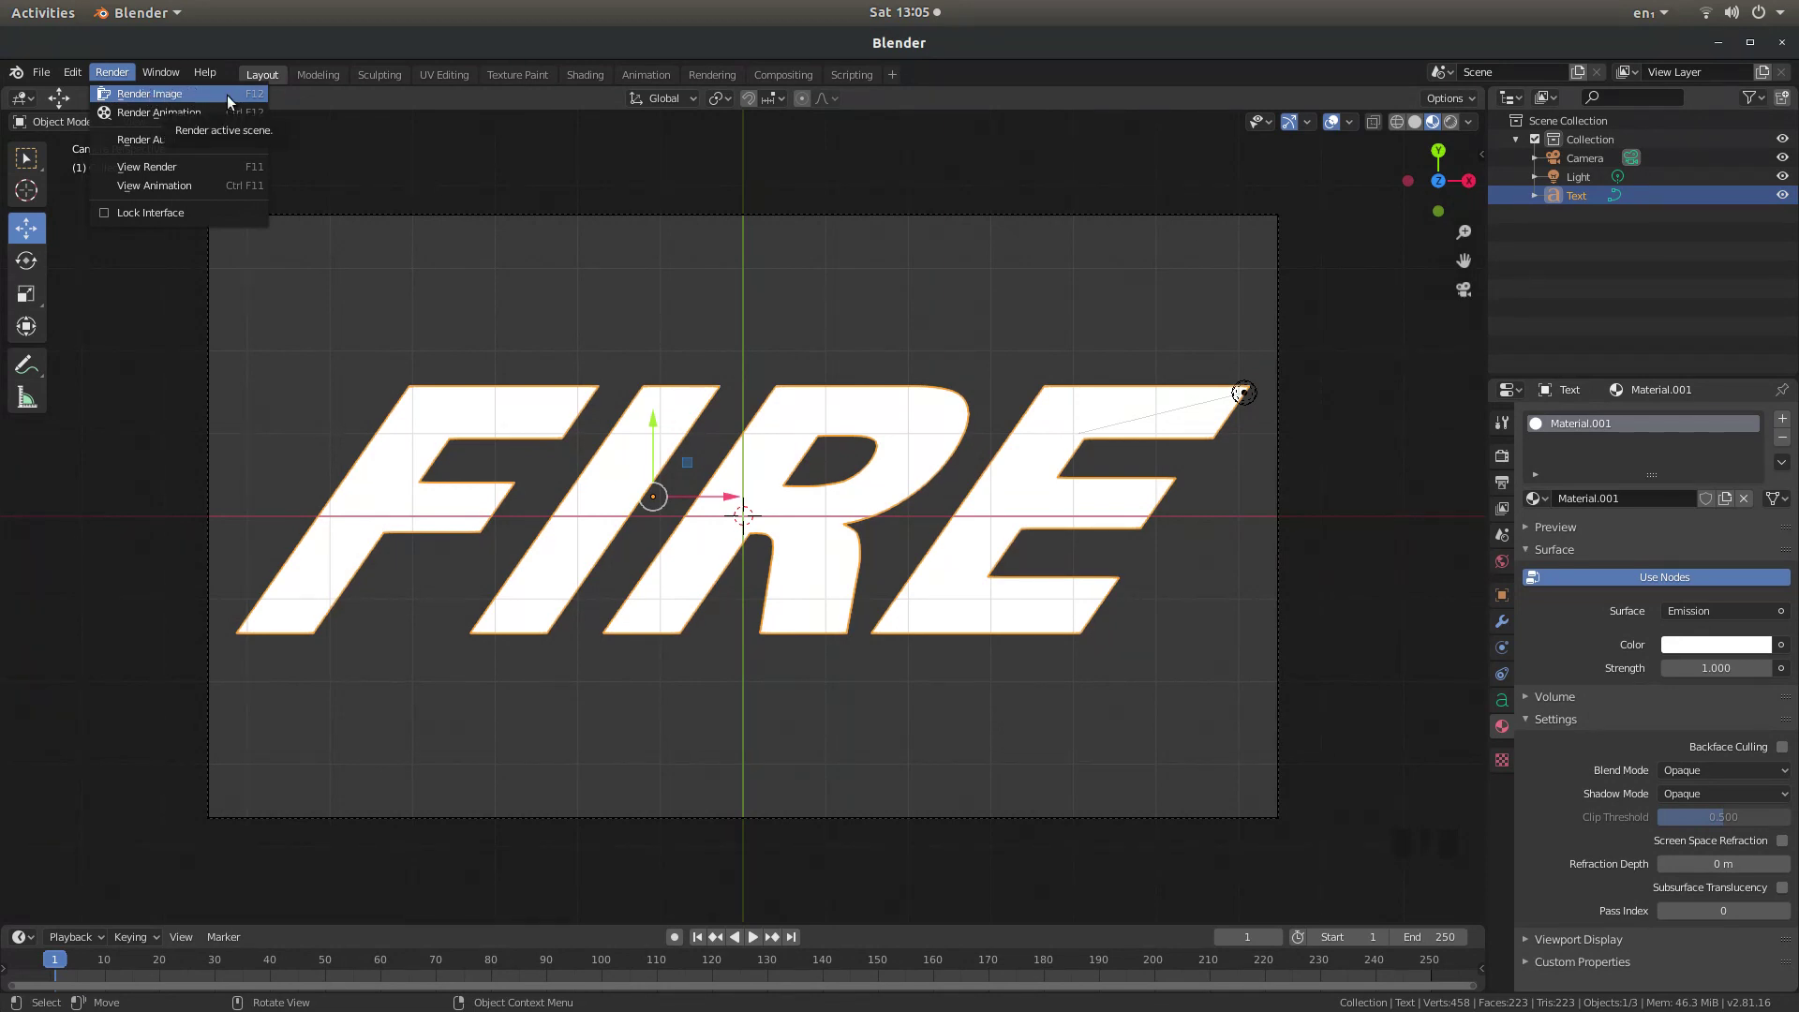
{"action": "left_click", "coordinate": [113, 75]}
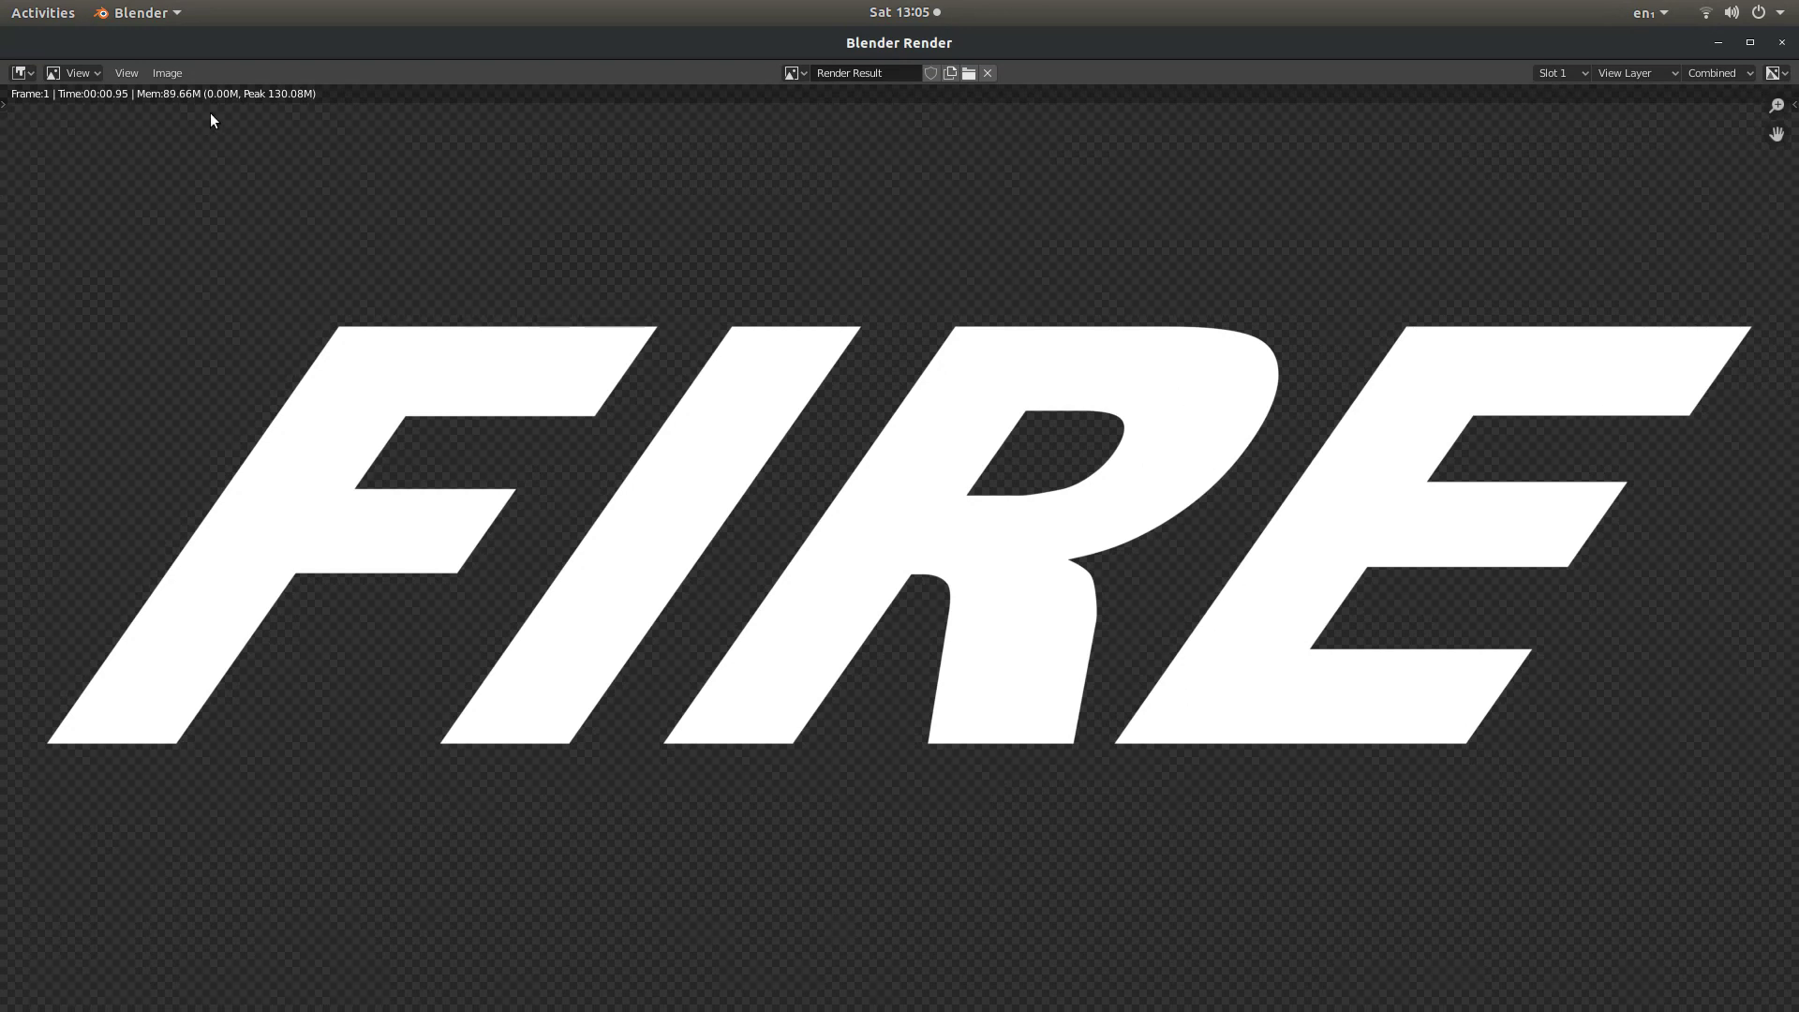
{"action": "left_click", "coordinate": [165, 76]}
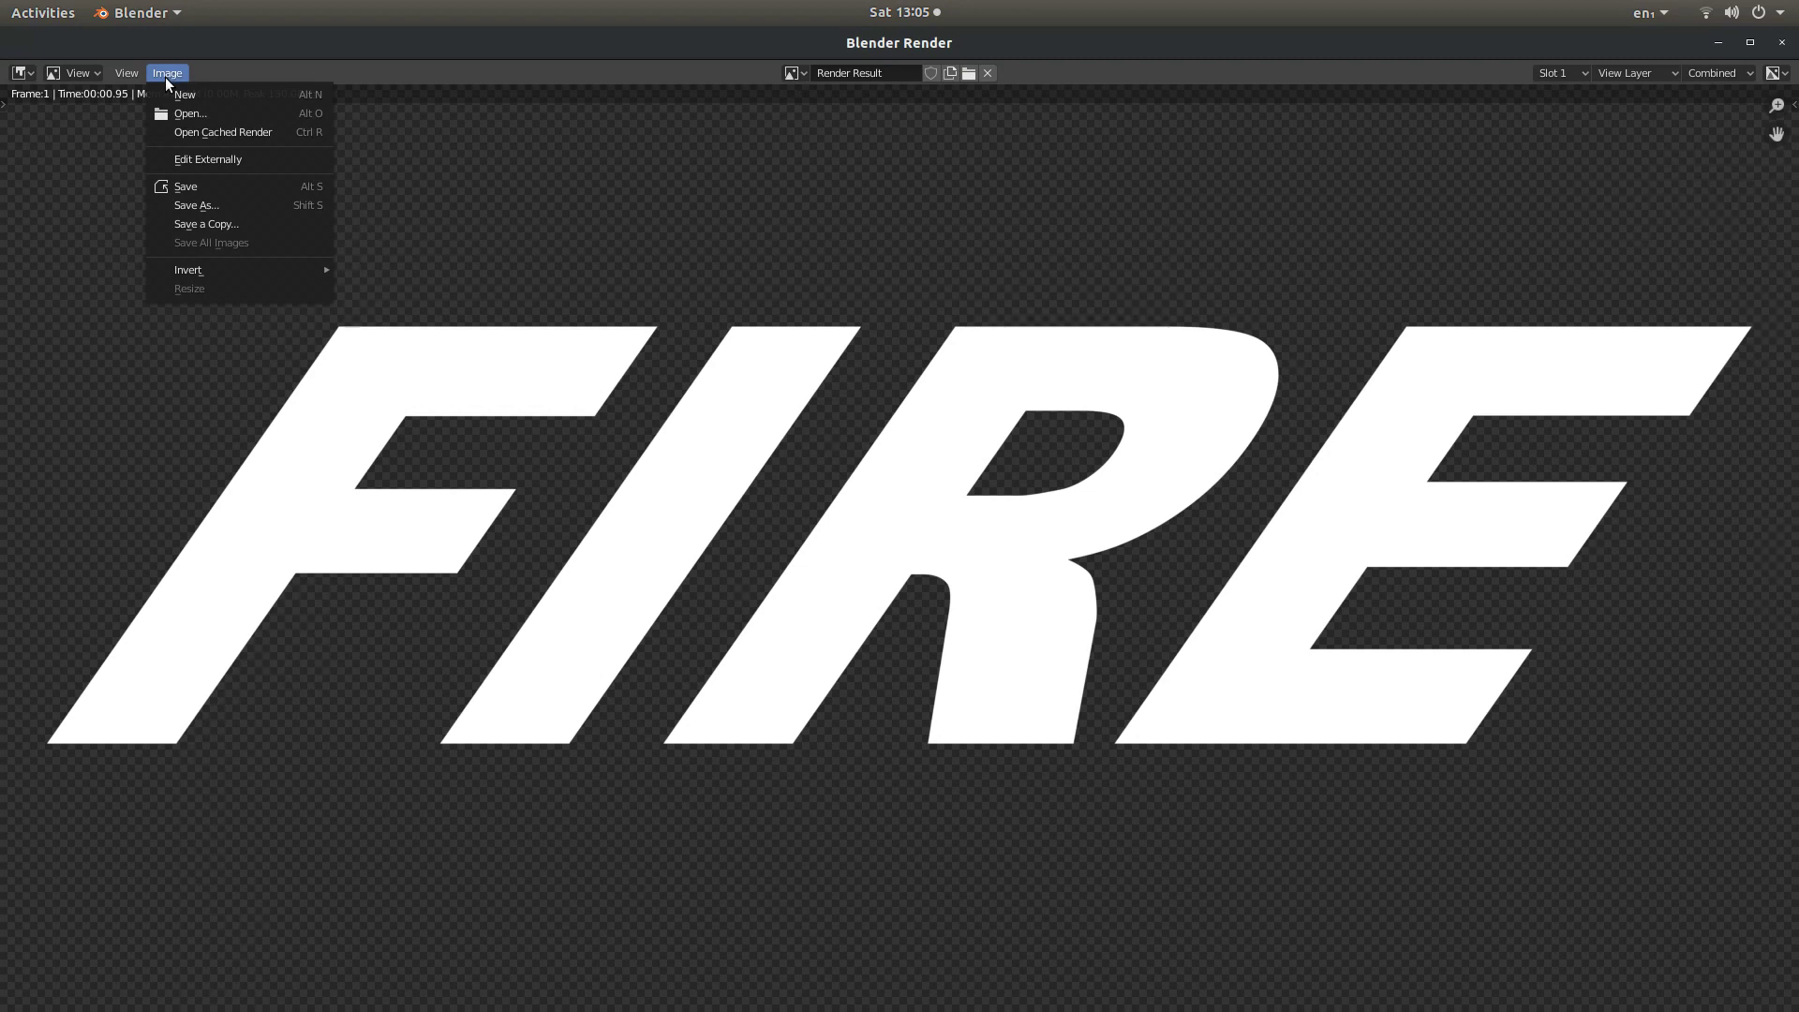
- Save the FIRE render to the Desktop as an image file named FIRE
{"action": "left_click", "coordinate": [208, 206]}
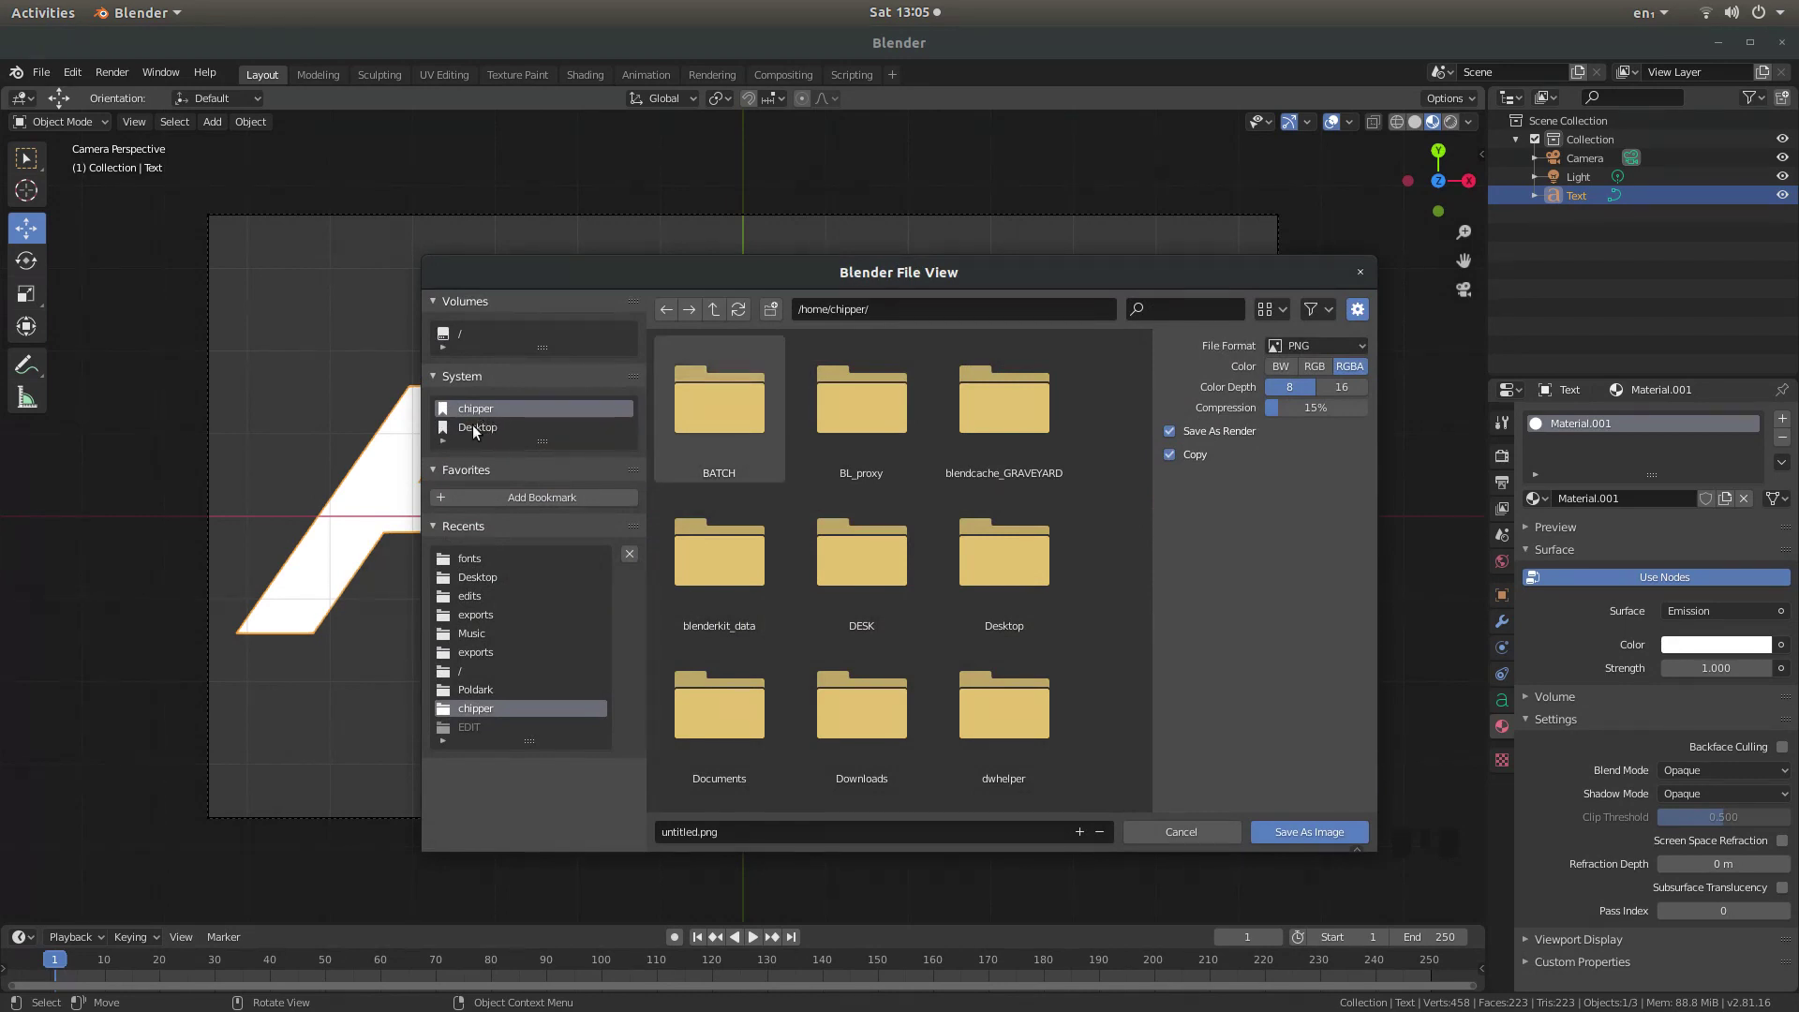
{"action": "left_click", "coordinate": [472, 428]}
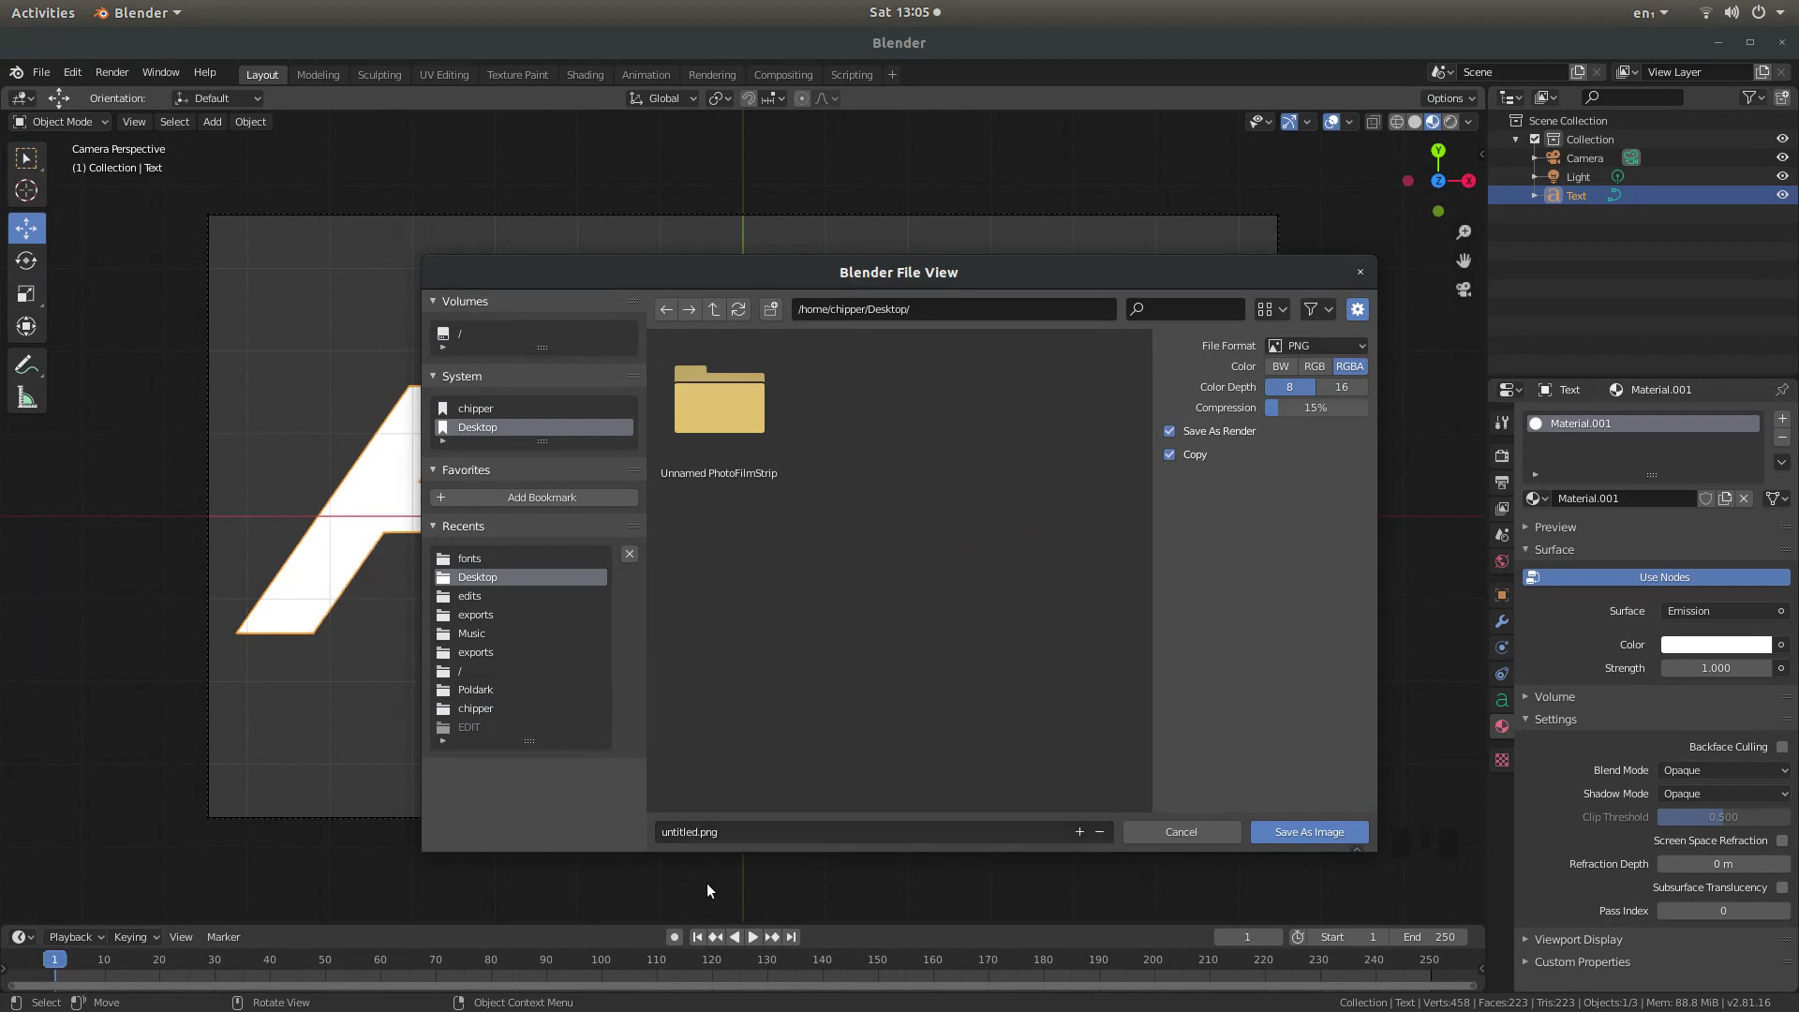
{"action": "left_click", "coordinate": [733, 831]}
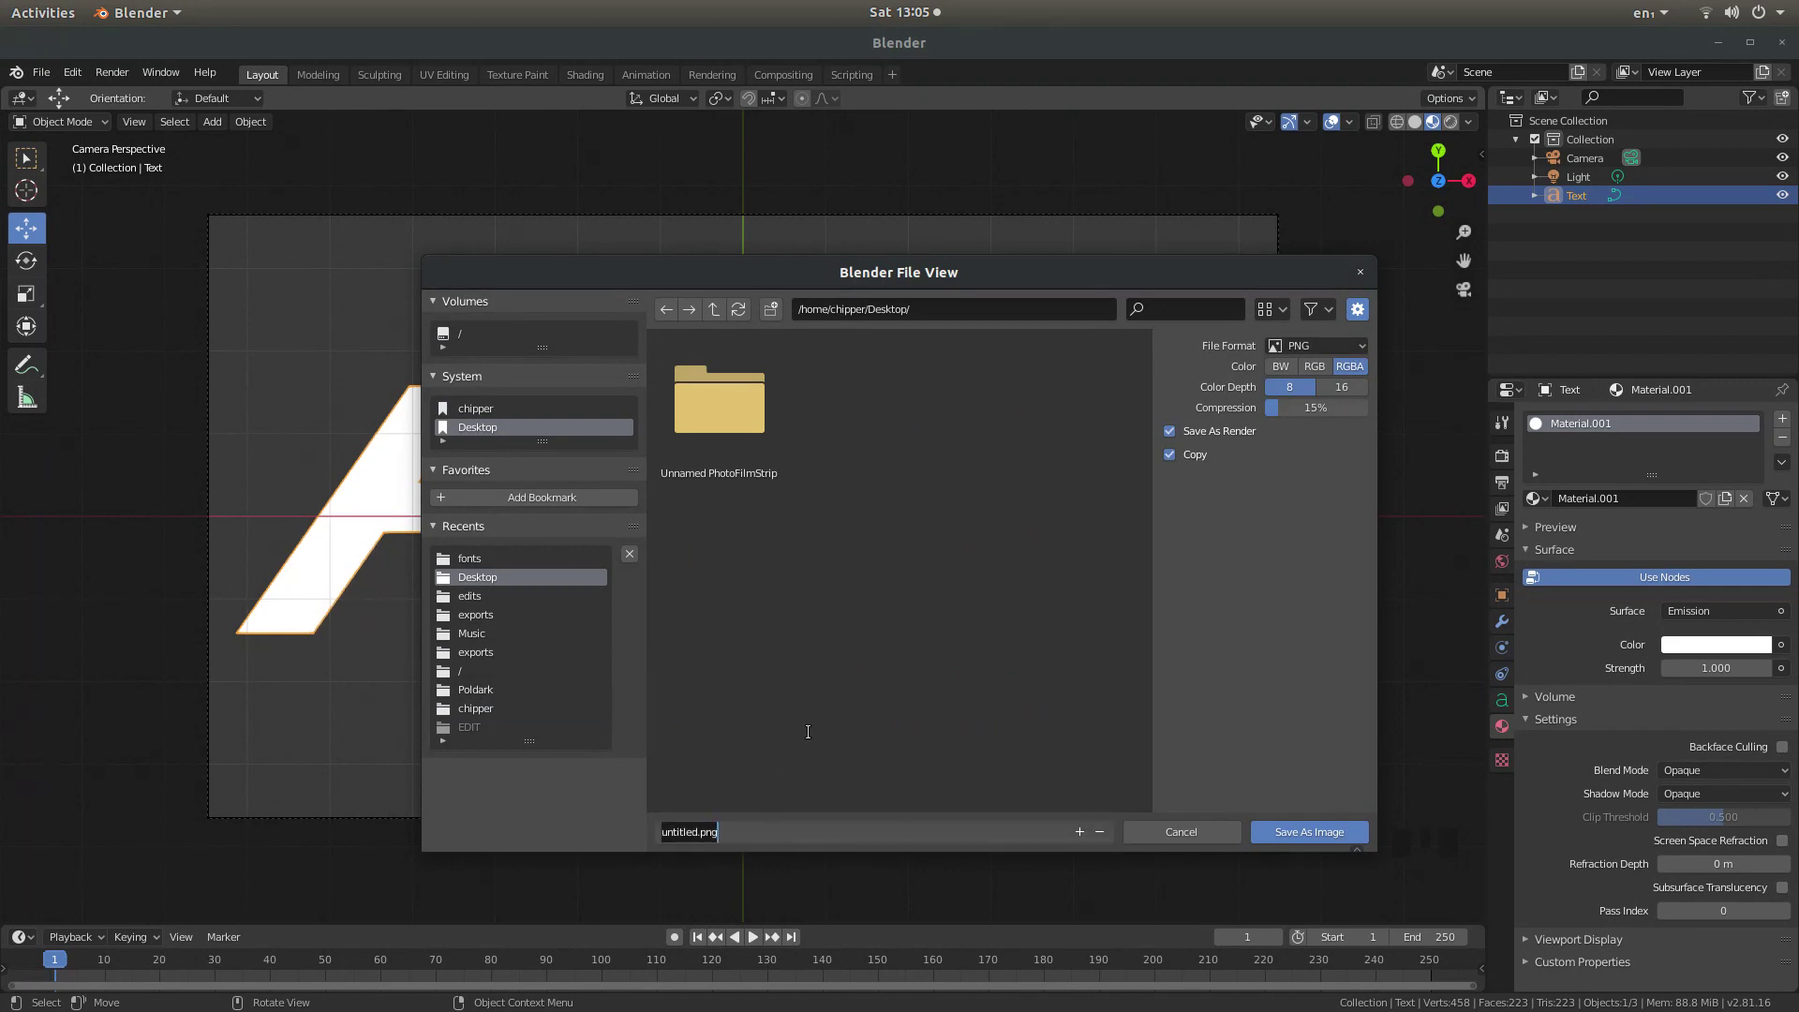
{"action": "type", "text": "FIRE"}
{"action": "left_click", "coordinate": [1314, 830]}
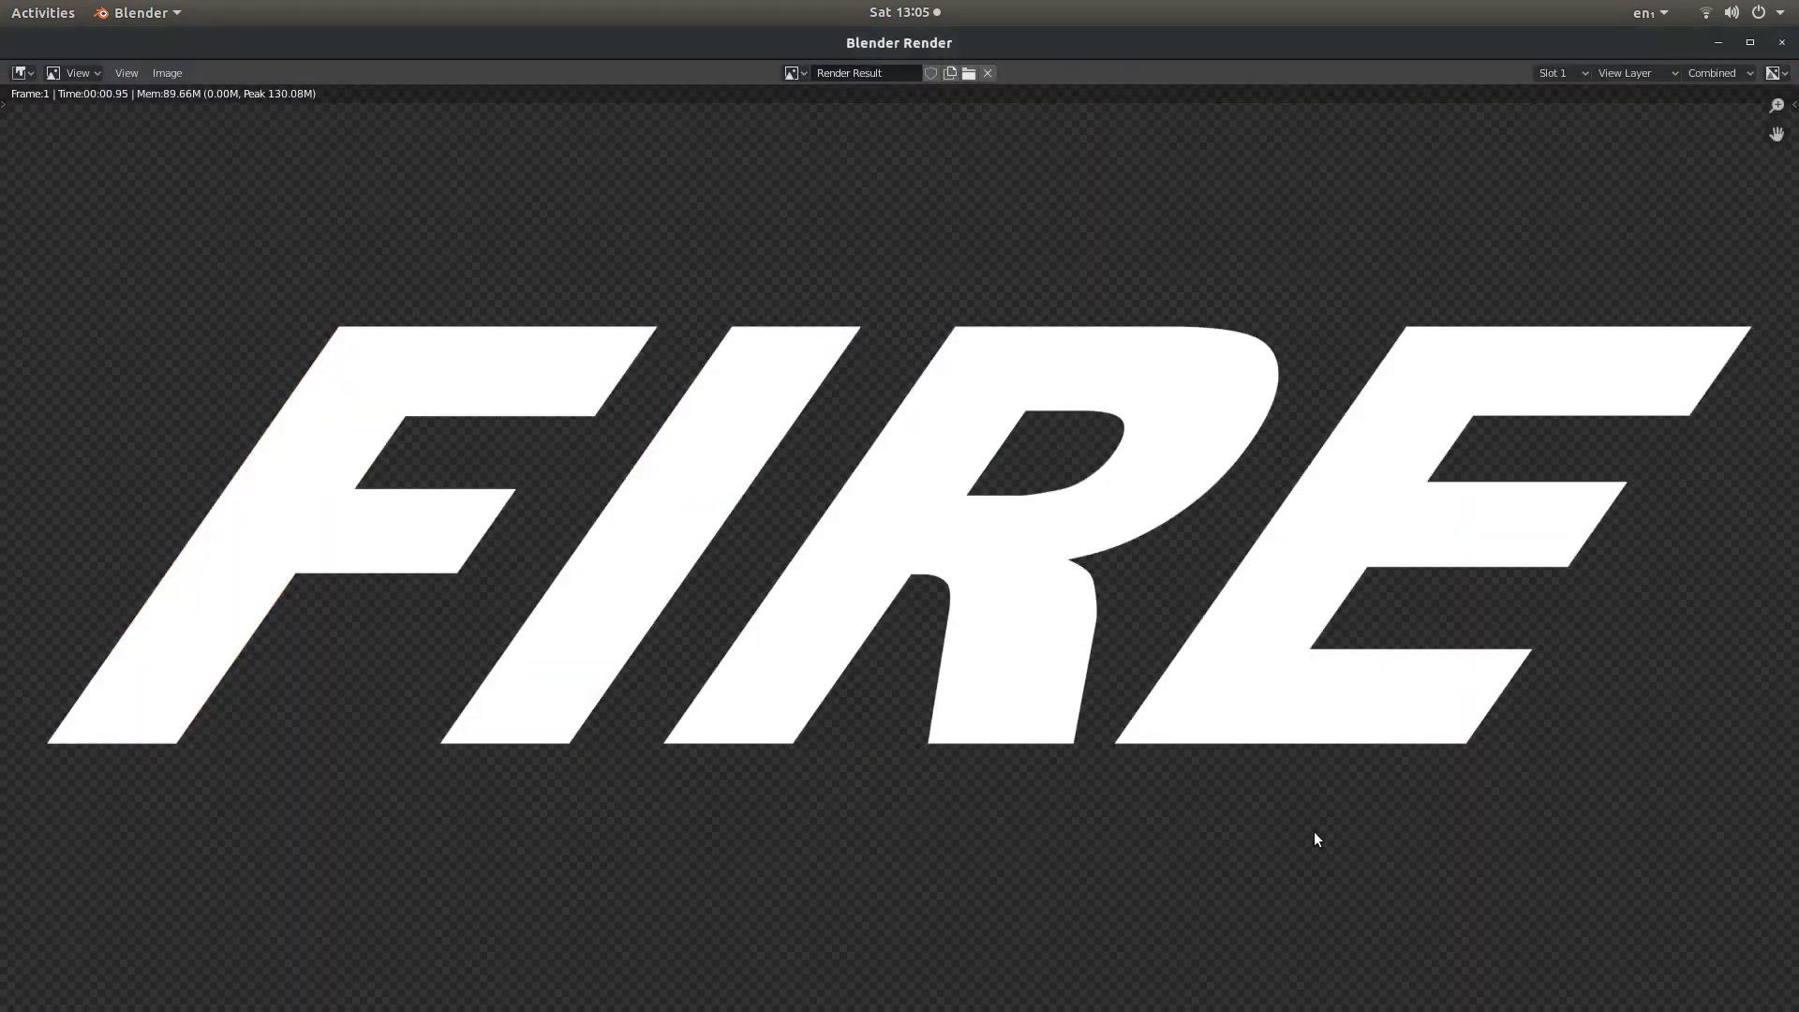
- Close the render window and start a new Video Editing project without saving the text scene
{"action": "left_click", "coordinate": [1782, 43]}
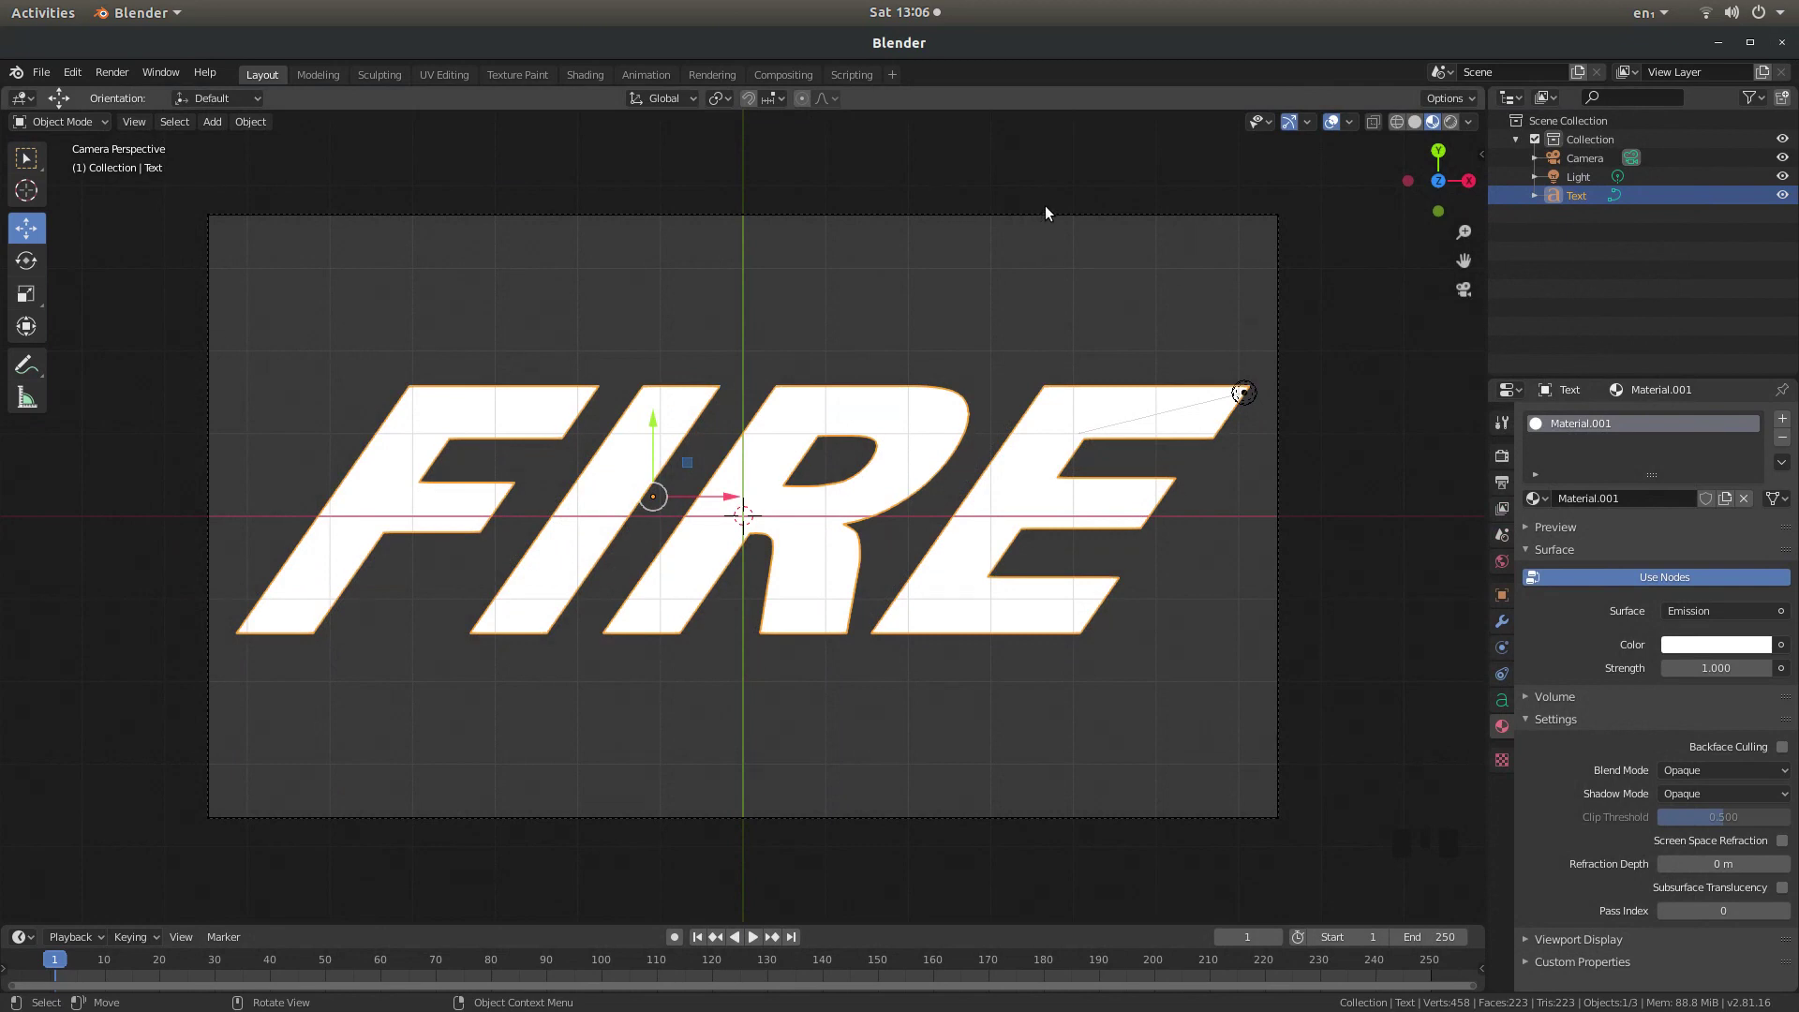
{"action": "left_click", "coordinate": [44, 74]}
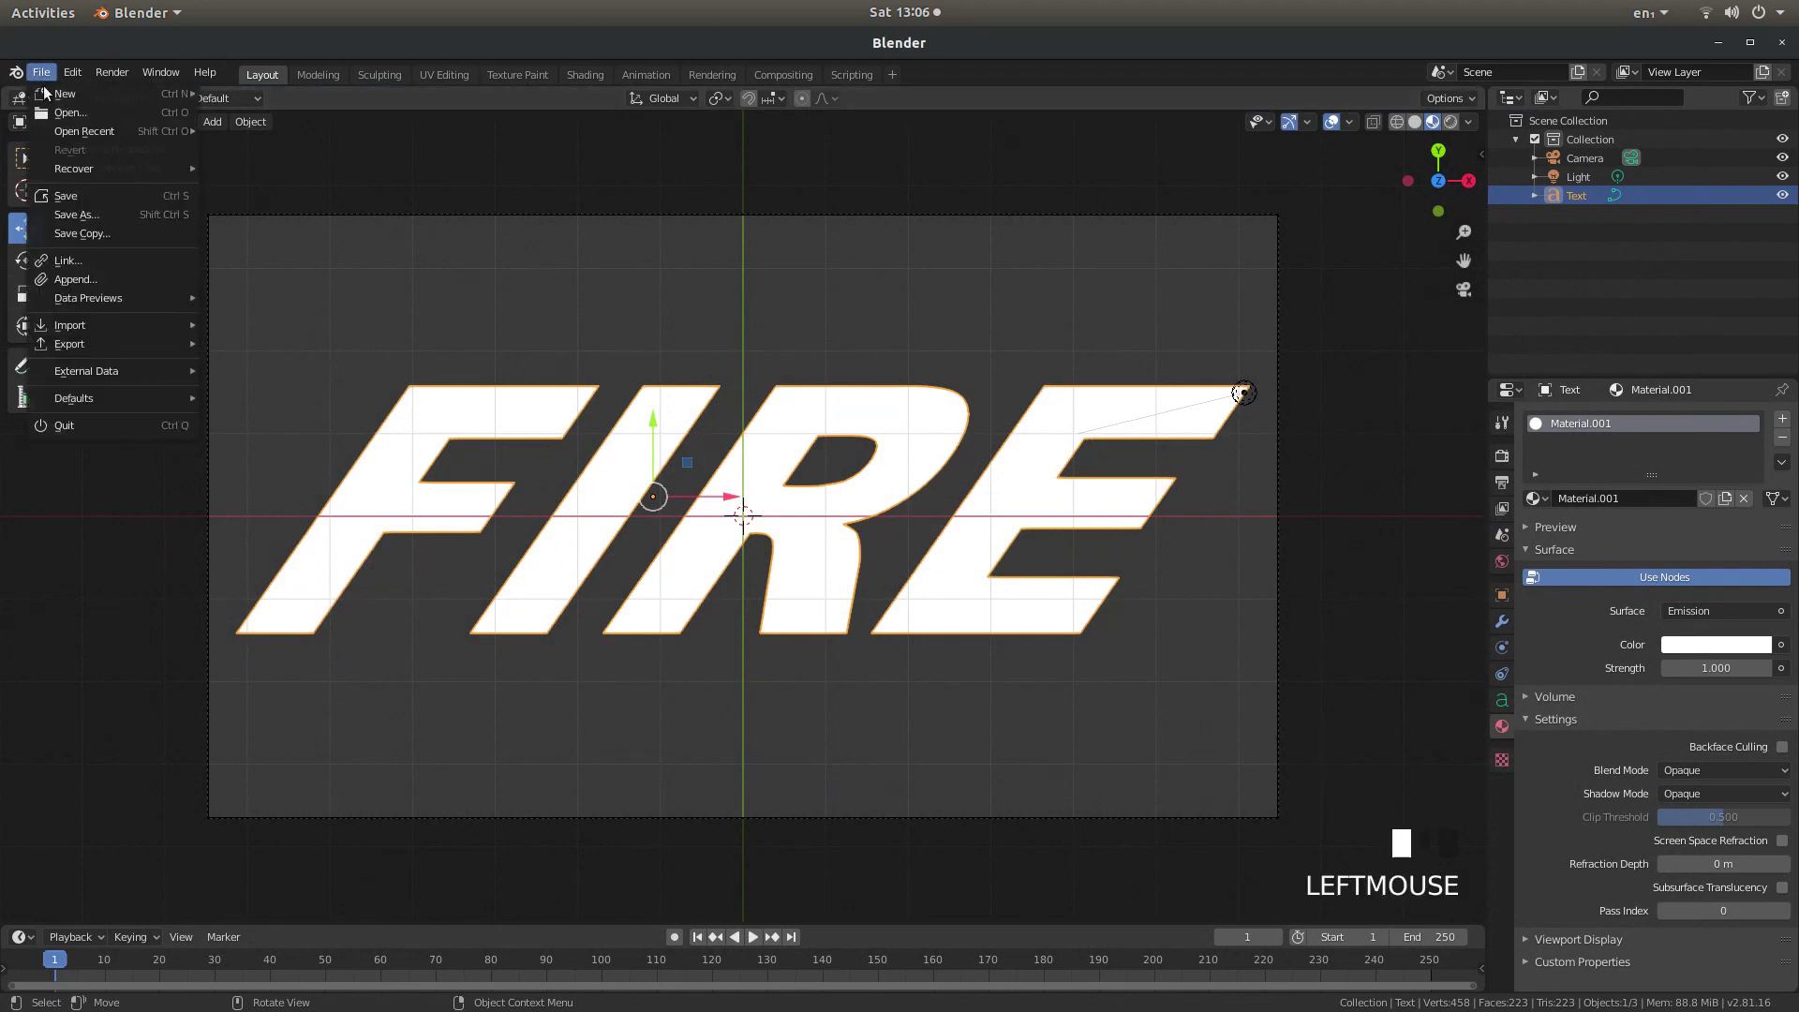
{"action": "mouse_move", "coordinate": [56, 94]}
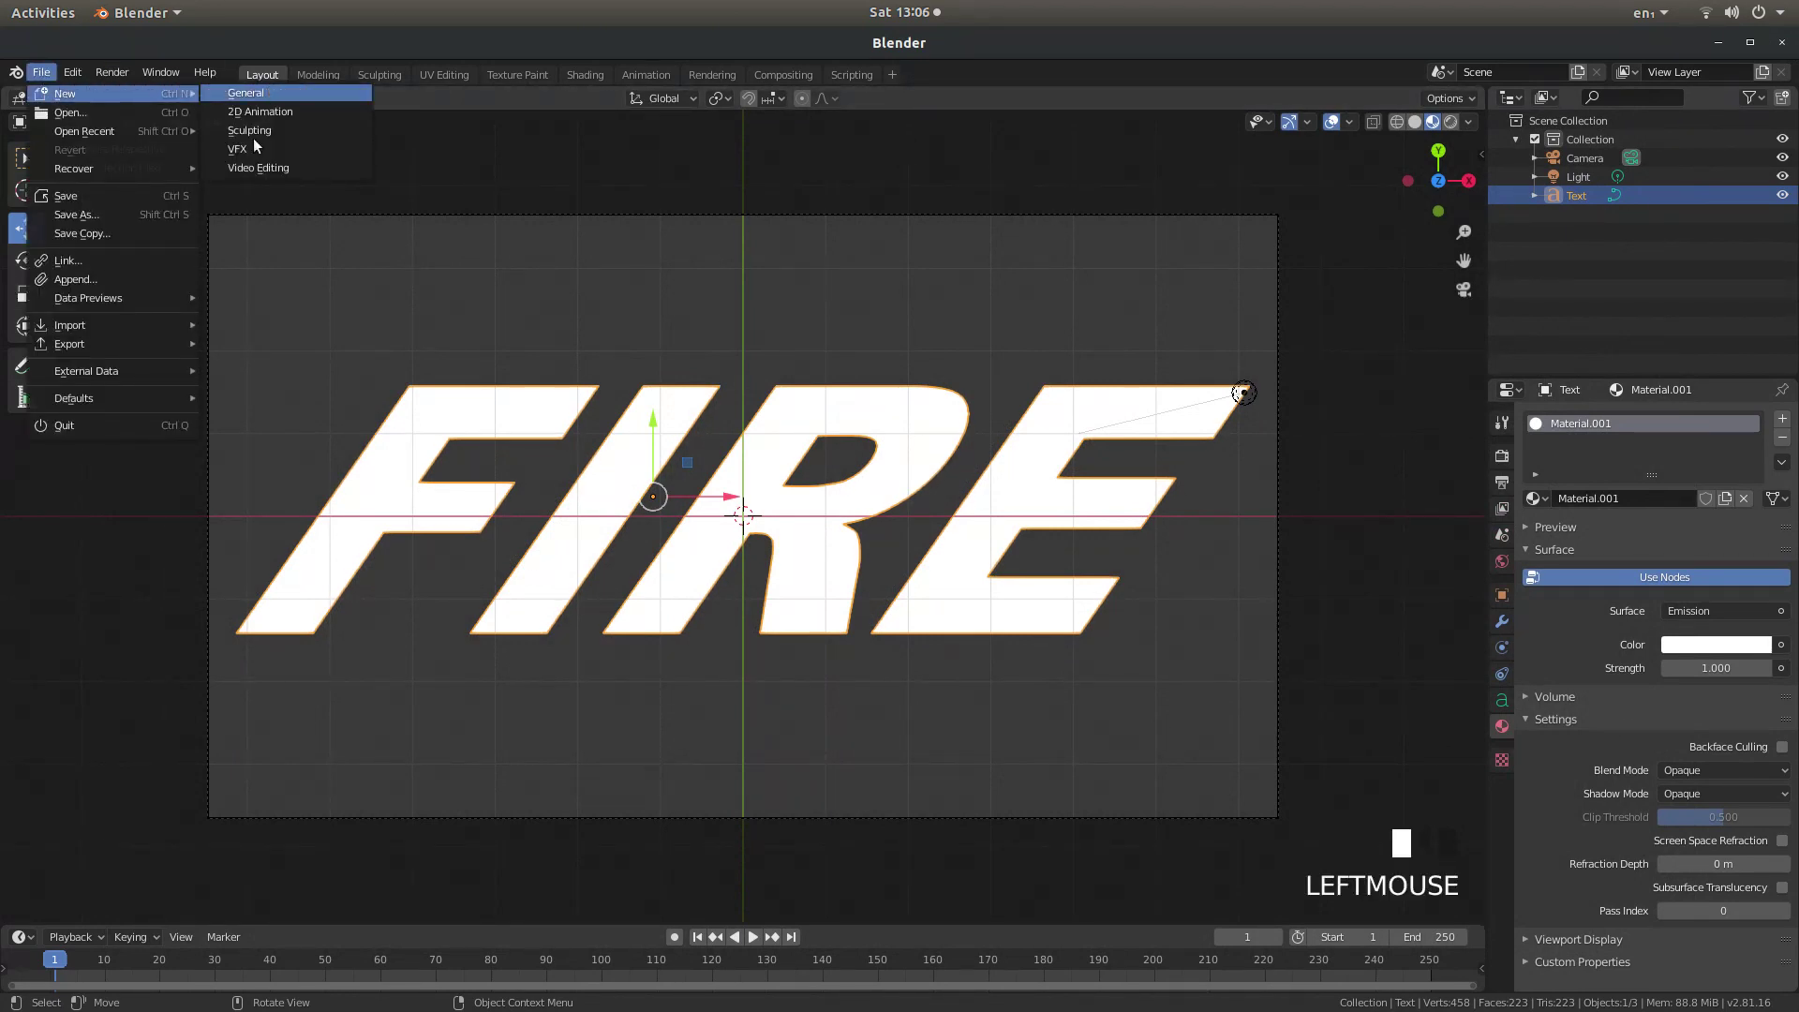
{"action": "left_click", "coordinate": [311, 170]}
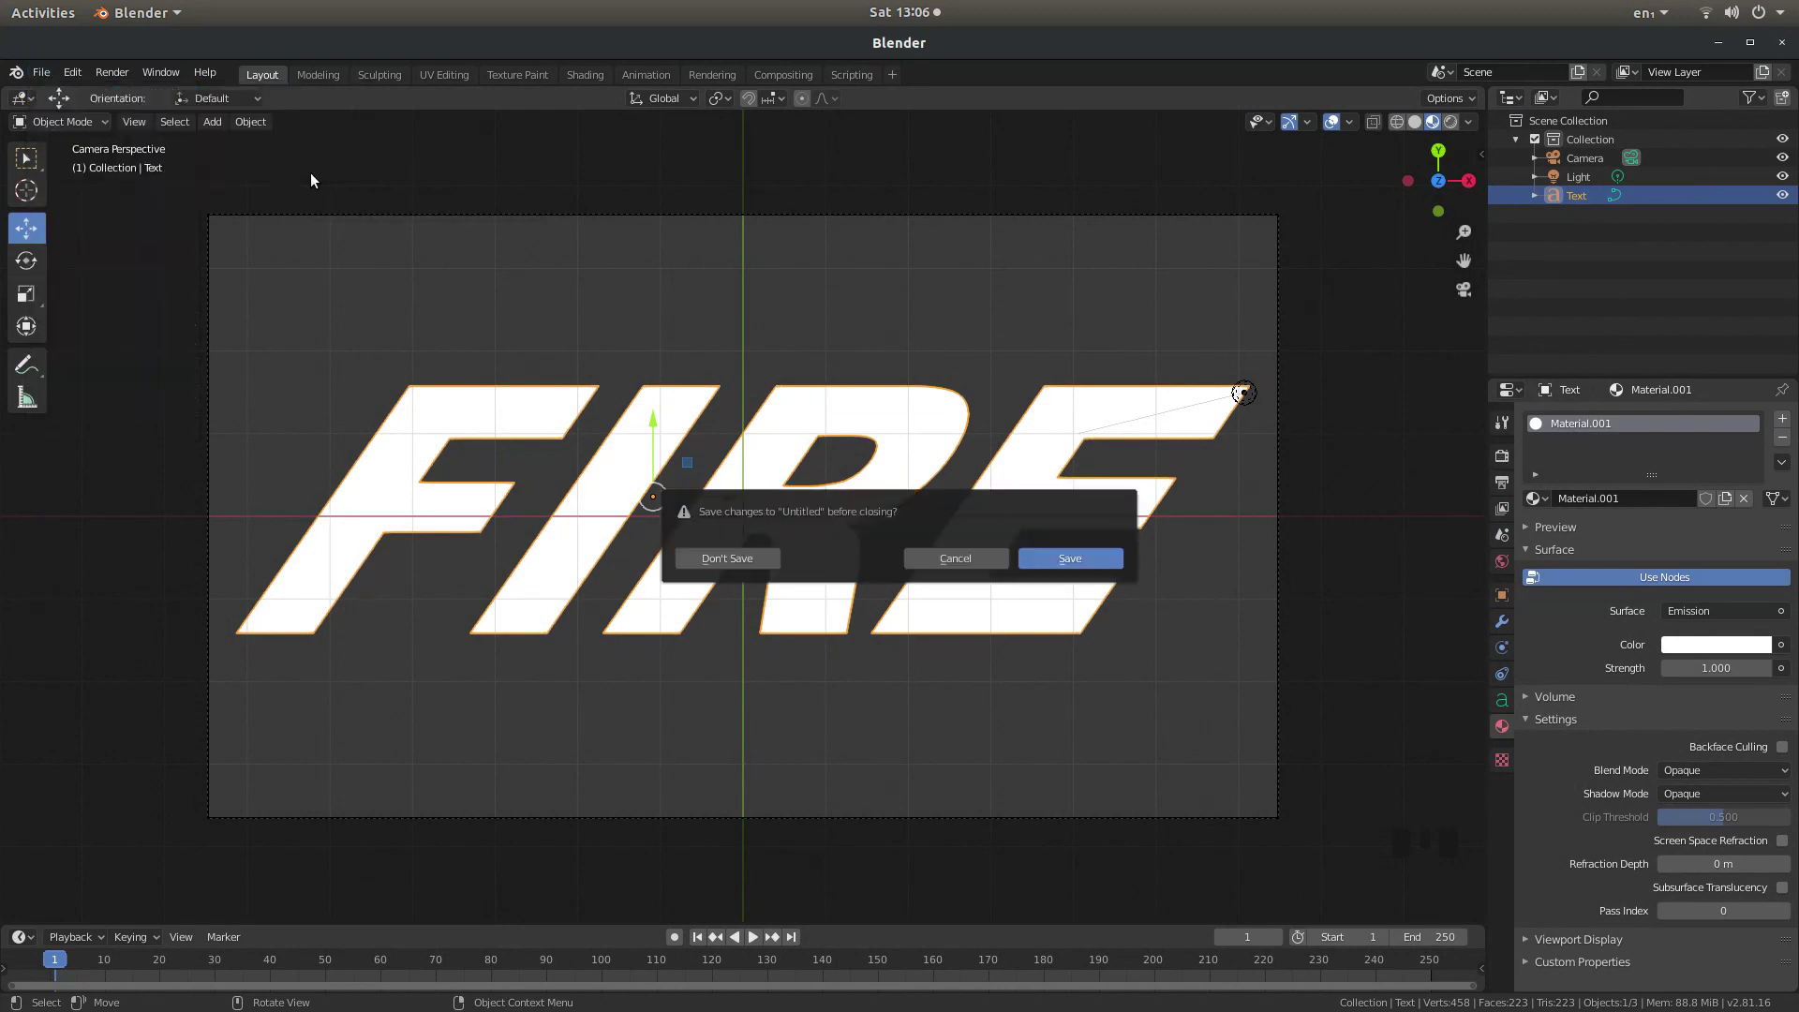
{"action": "left_click", "coordinate": [746, 560]}
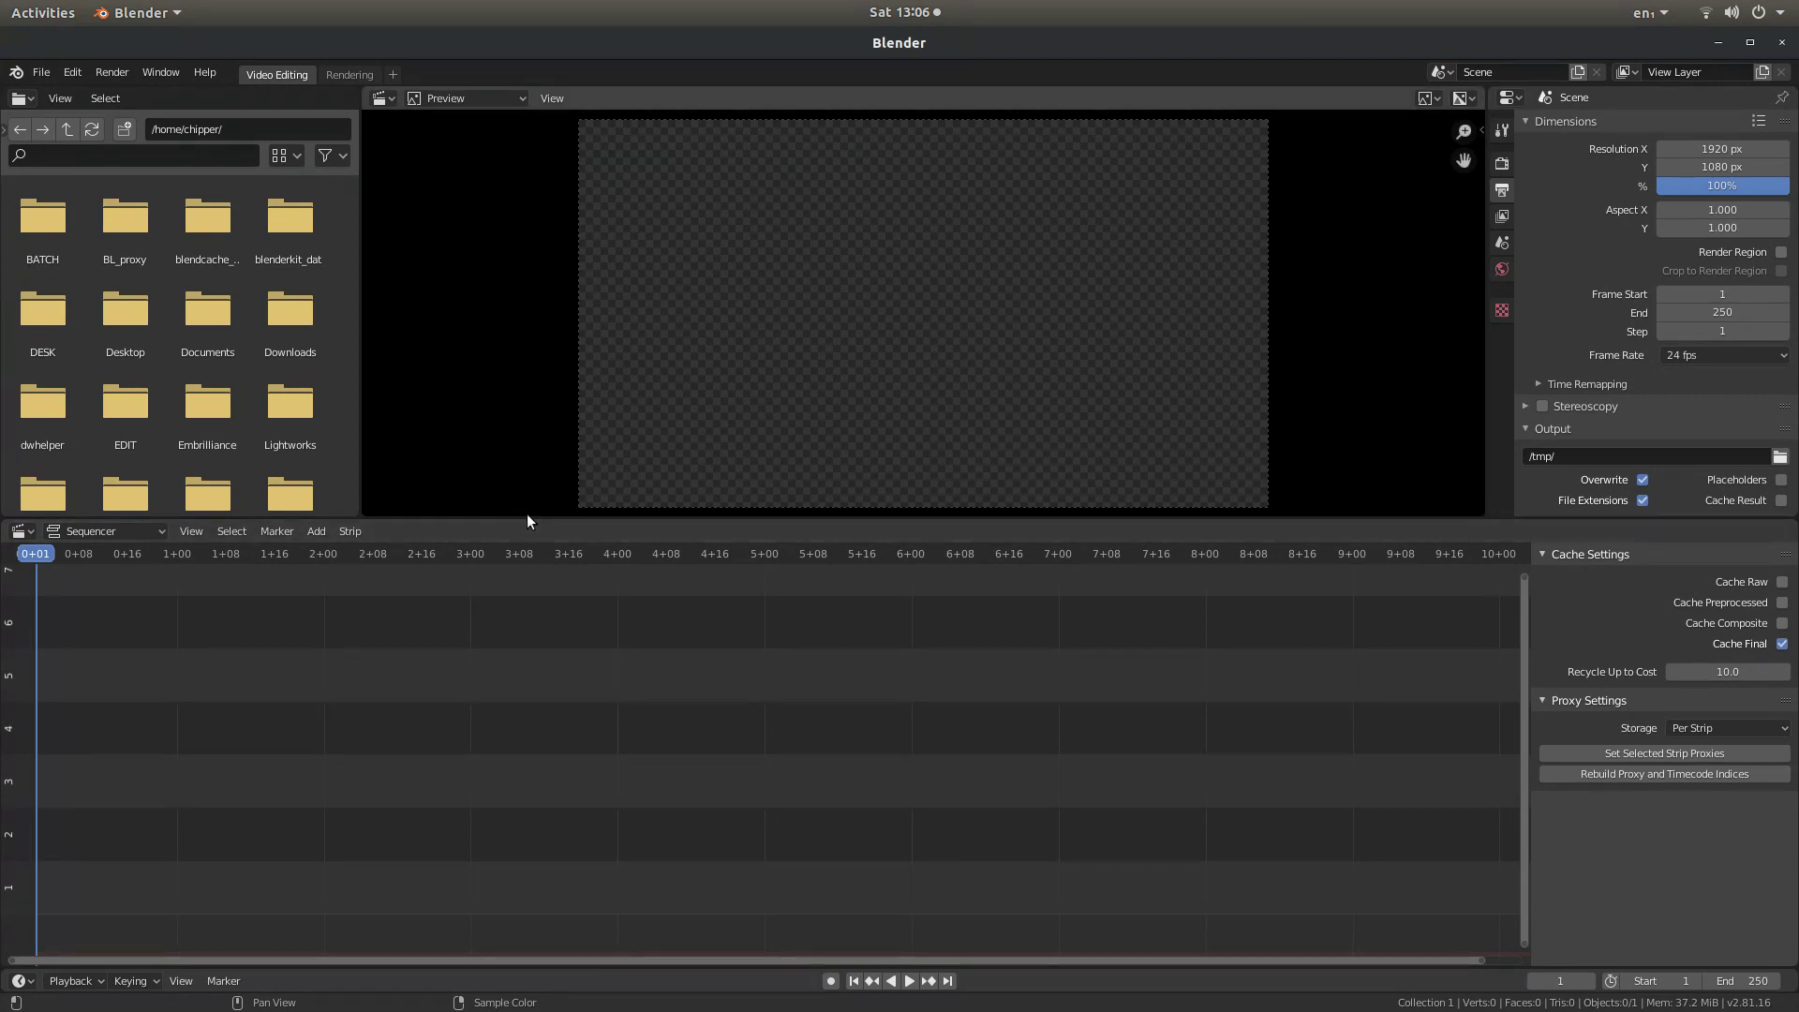
- Enlarge the preview area by dragging the preview/sequencer border down
{"action": "left_click_drag", "start_coordinate": [534, 516], "coordinate": [551, 659]}
{"action": "scroll", "coordinate": [508, 549], "scroll_direction": "up", "scroll_amount": 3}
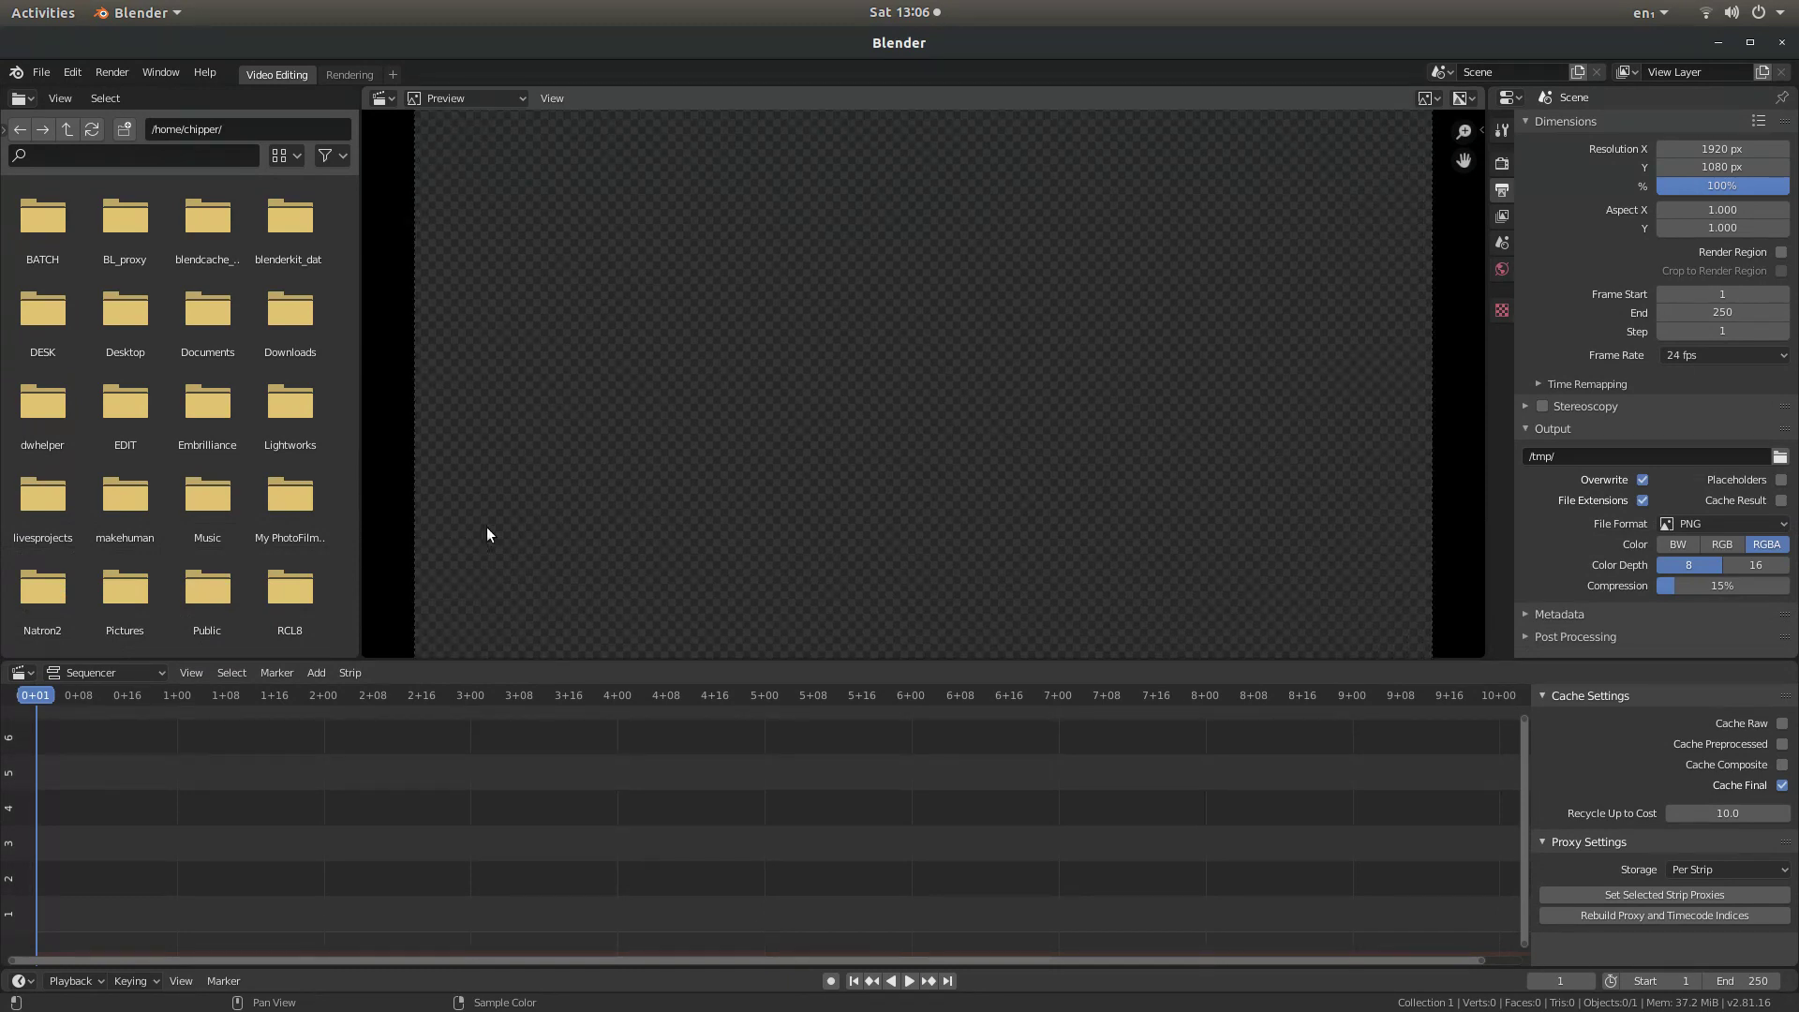
{"action": "scroll", "coordinate": [486, 527], "scroll_direction": "down", "scroll_amount": 1}
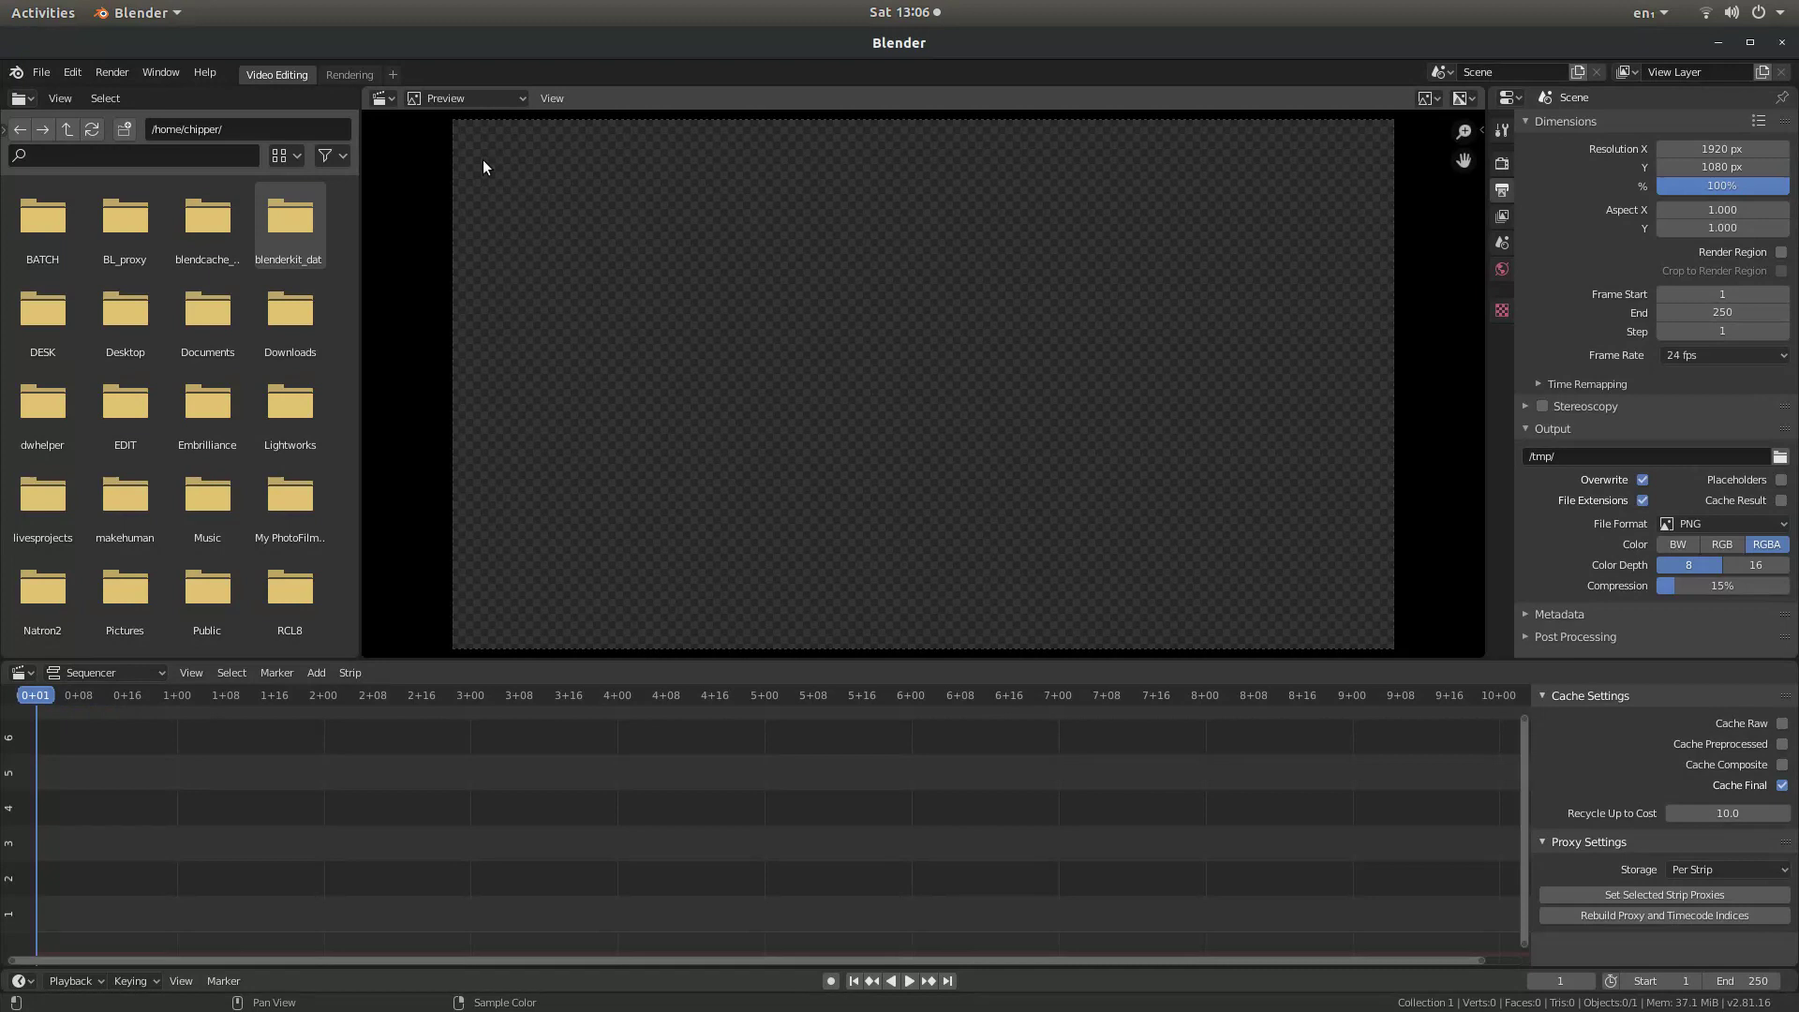
- Drag Flame - 9049.mp4 from Downloads into the sequencer as a movie strip
{"action": "double_click", "coordinate": [284, 324]}
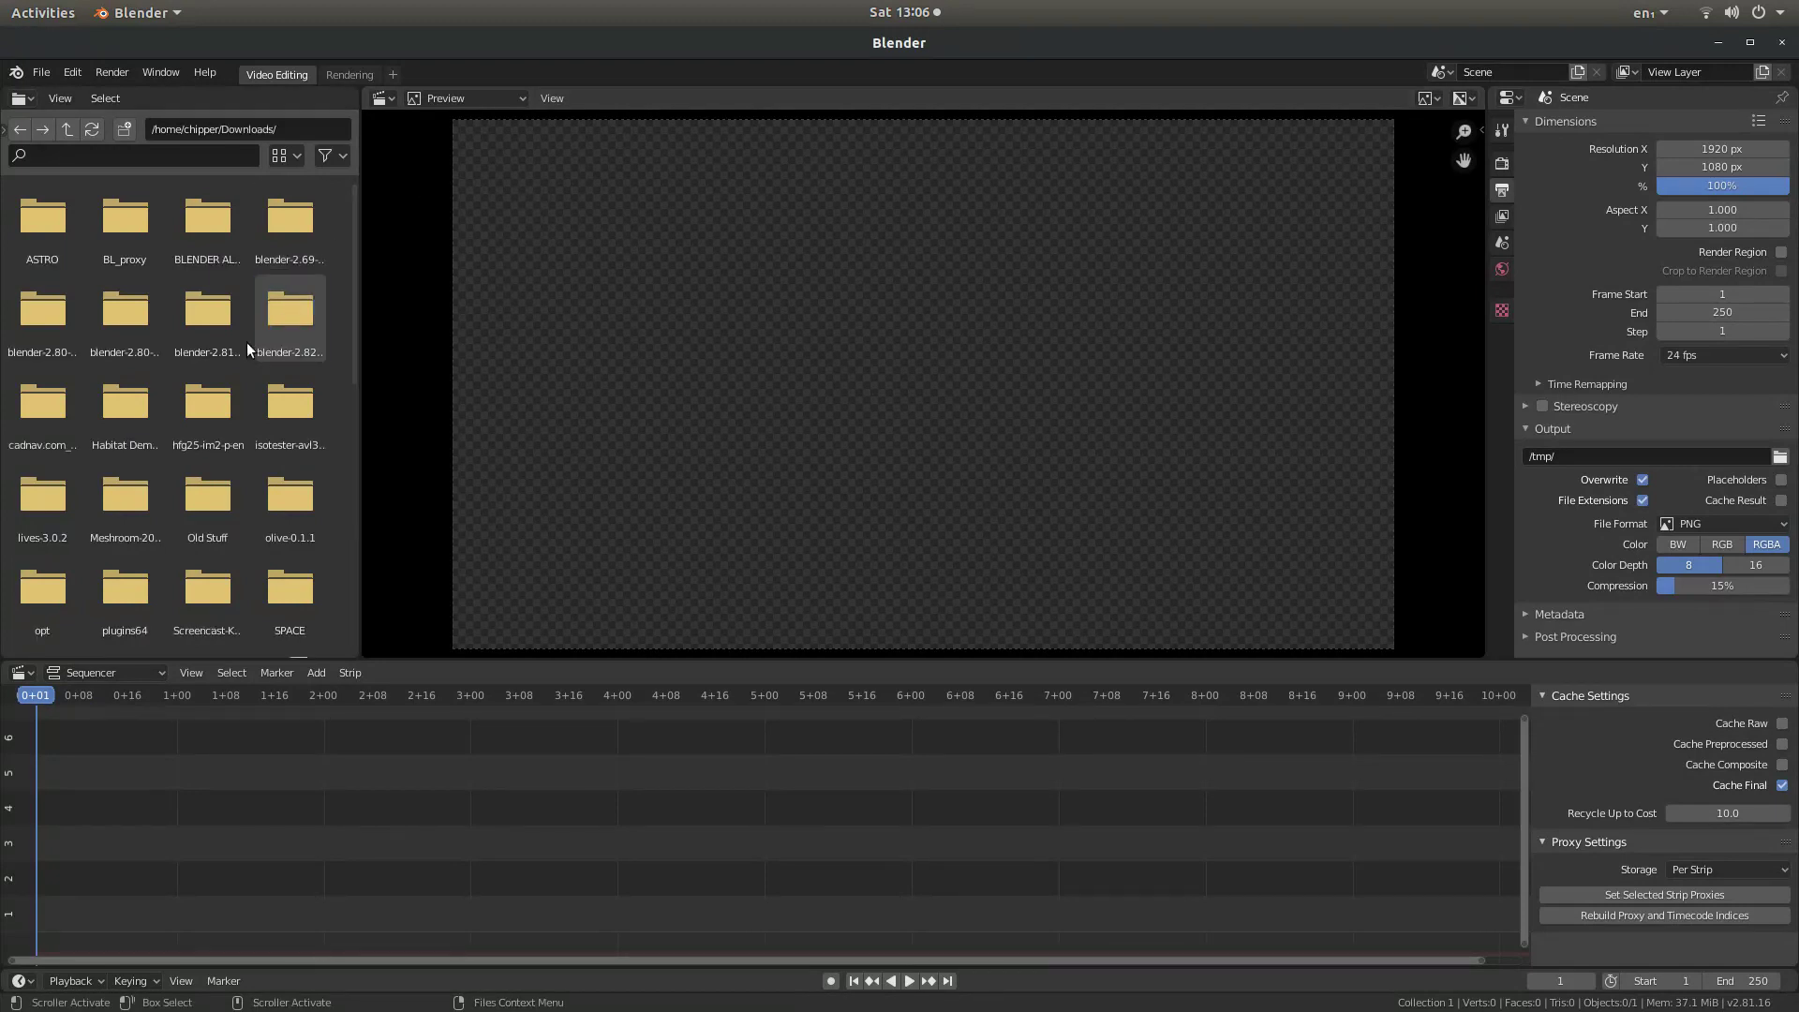
{"action": "scroll", "coordinate": [232, 346], "scroll_direction": "down", "scroll_amount": 5}
{"action": "scroll", "coordinate": [228, 343], "scroll_direction": "down", "scroll_amount": 5}
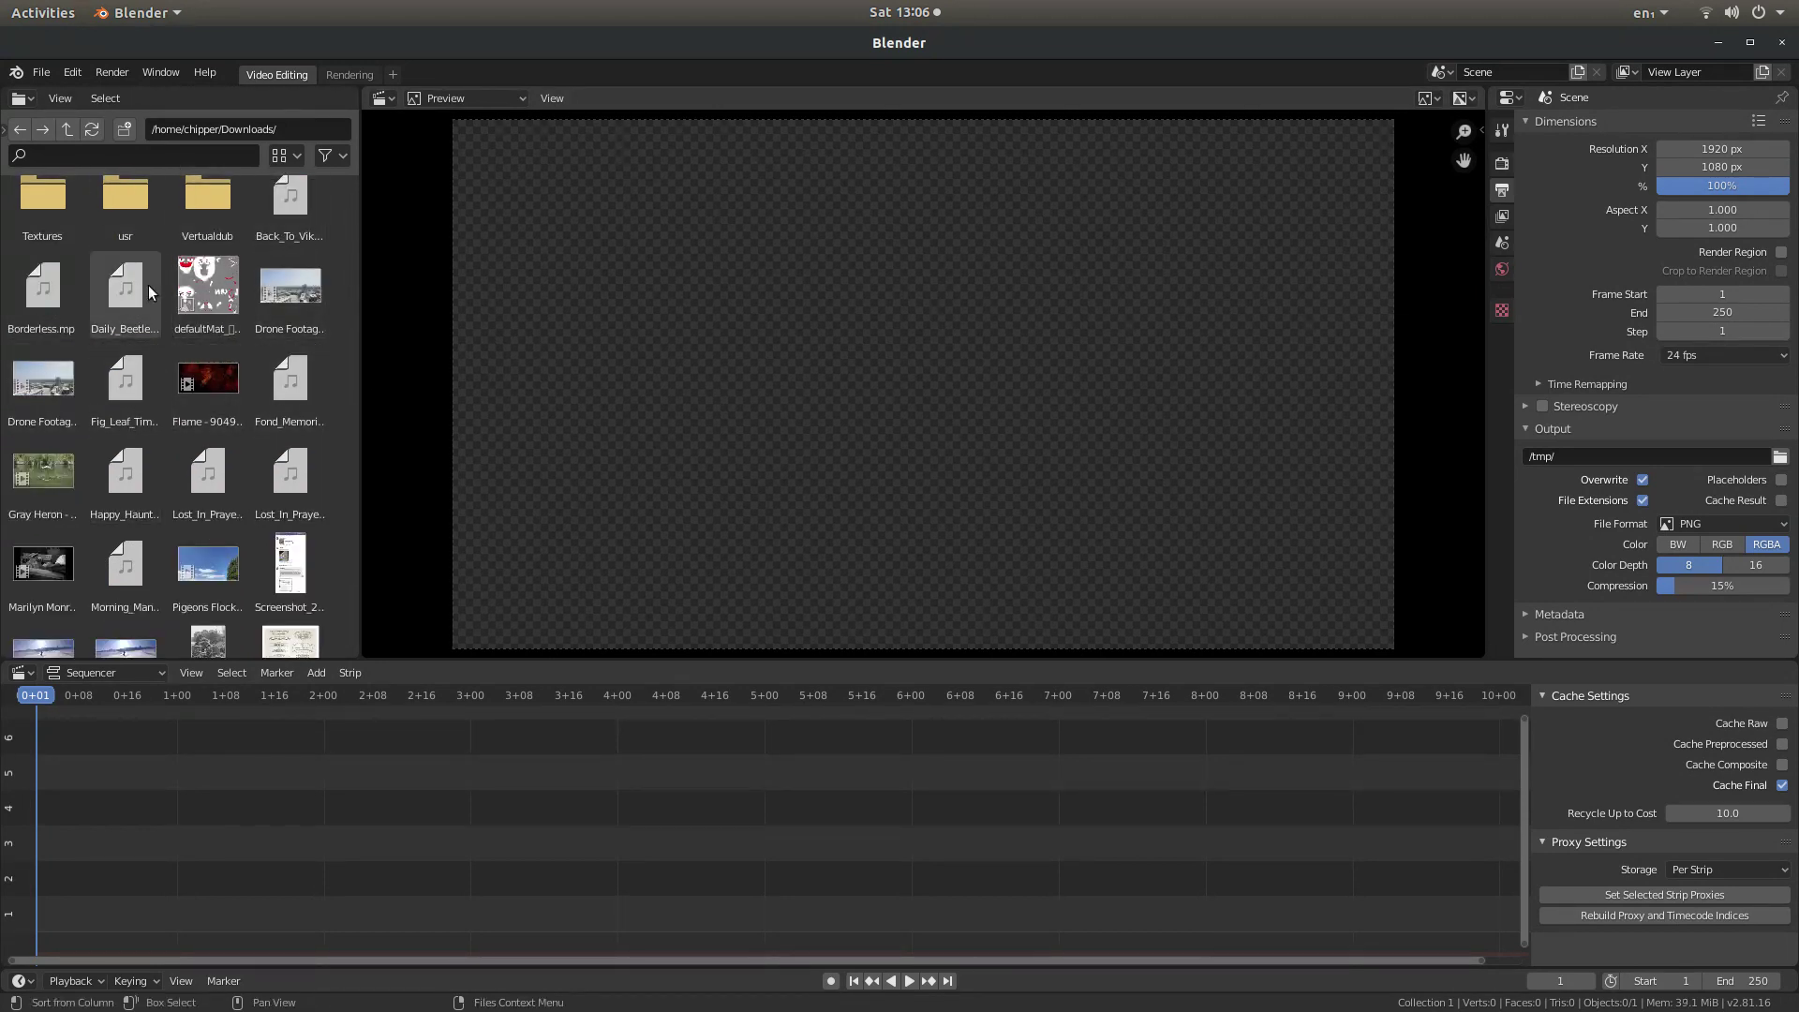
{"action": "left_click", "coordinate": [228, 372]}
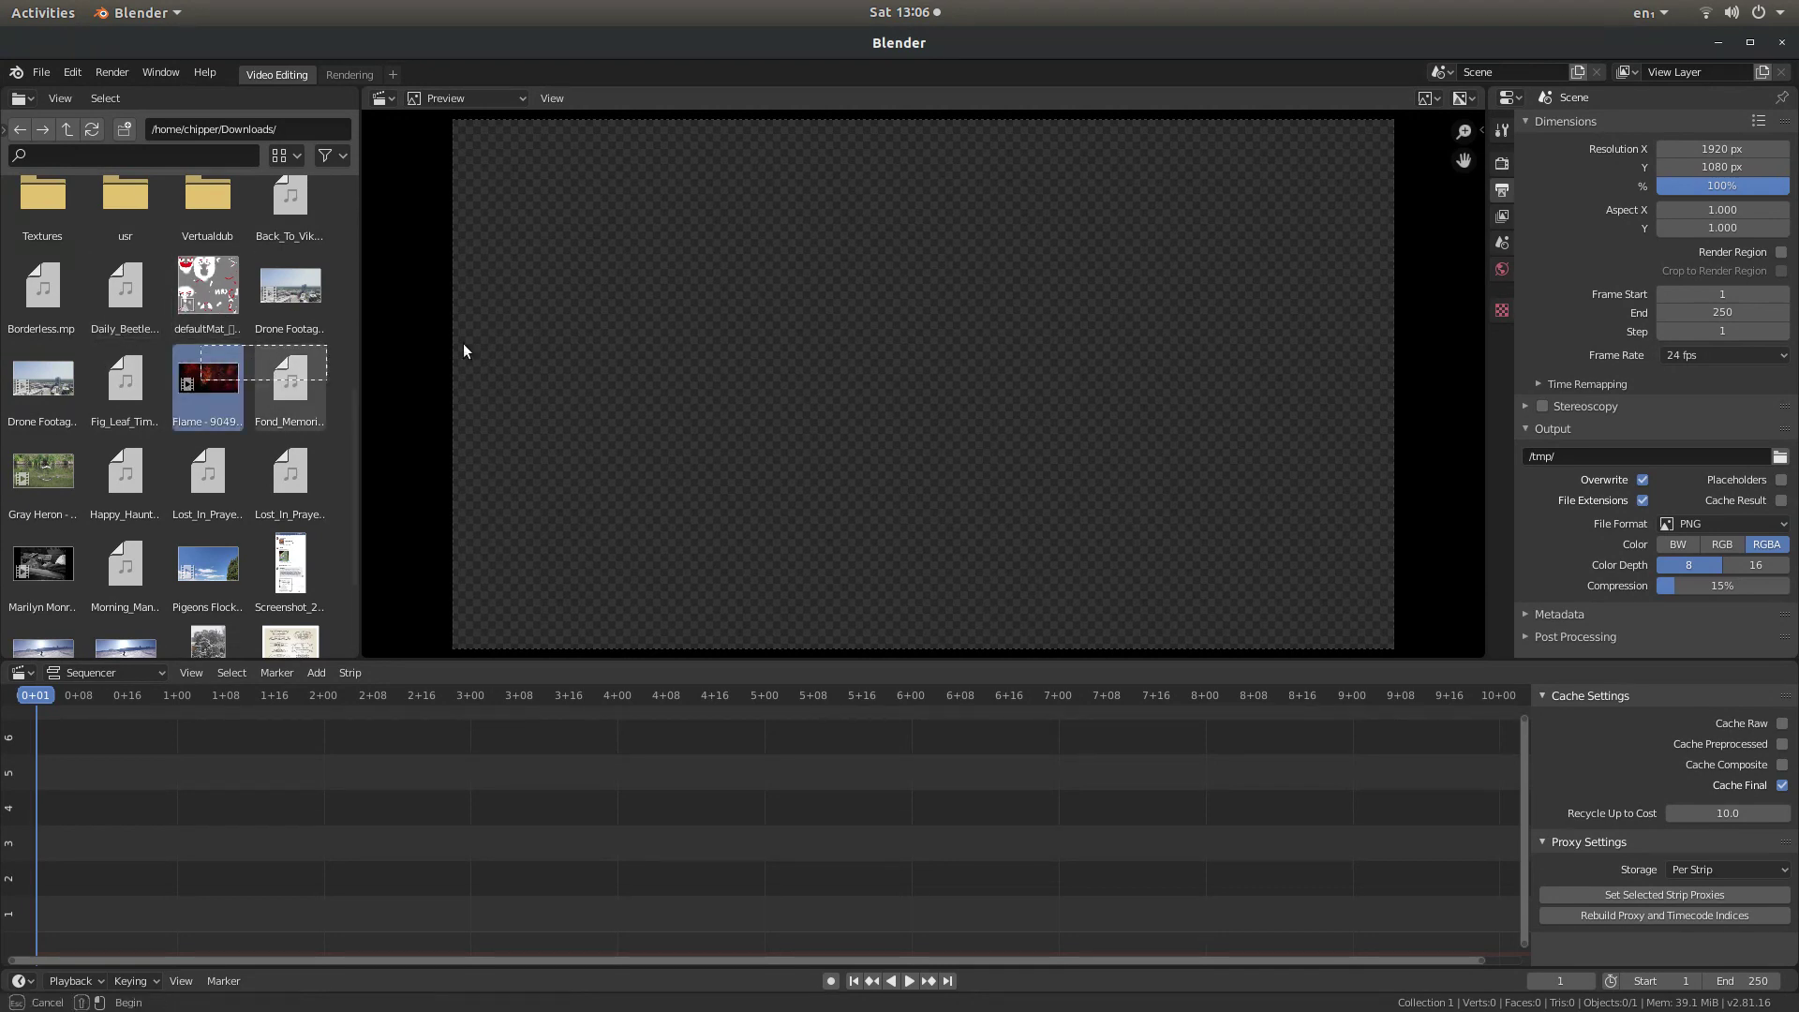
{"action": "mouse_move", "coordinate": [192, 381]}
{"action": "left_mouse_down"}
{"action": "mouse_move", "coordinate": [116, 384]}
{"action": "mouse_move", "coordinate": [202, 384]}
{"action": "left_mouse_up"}
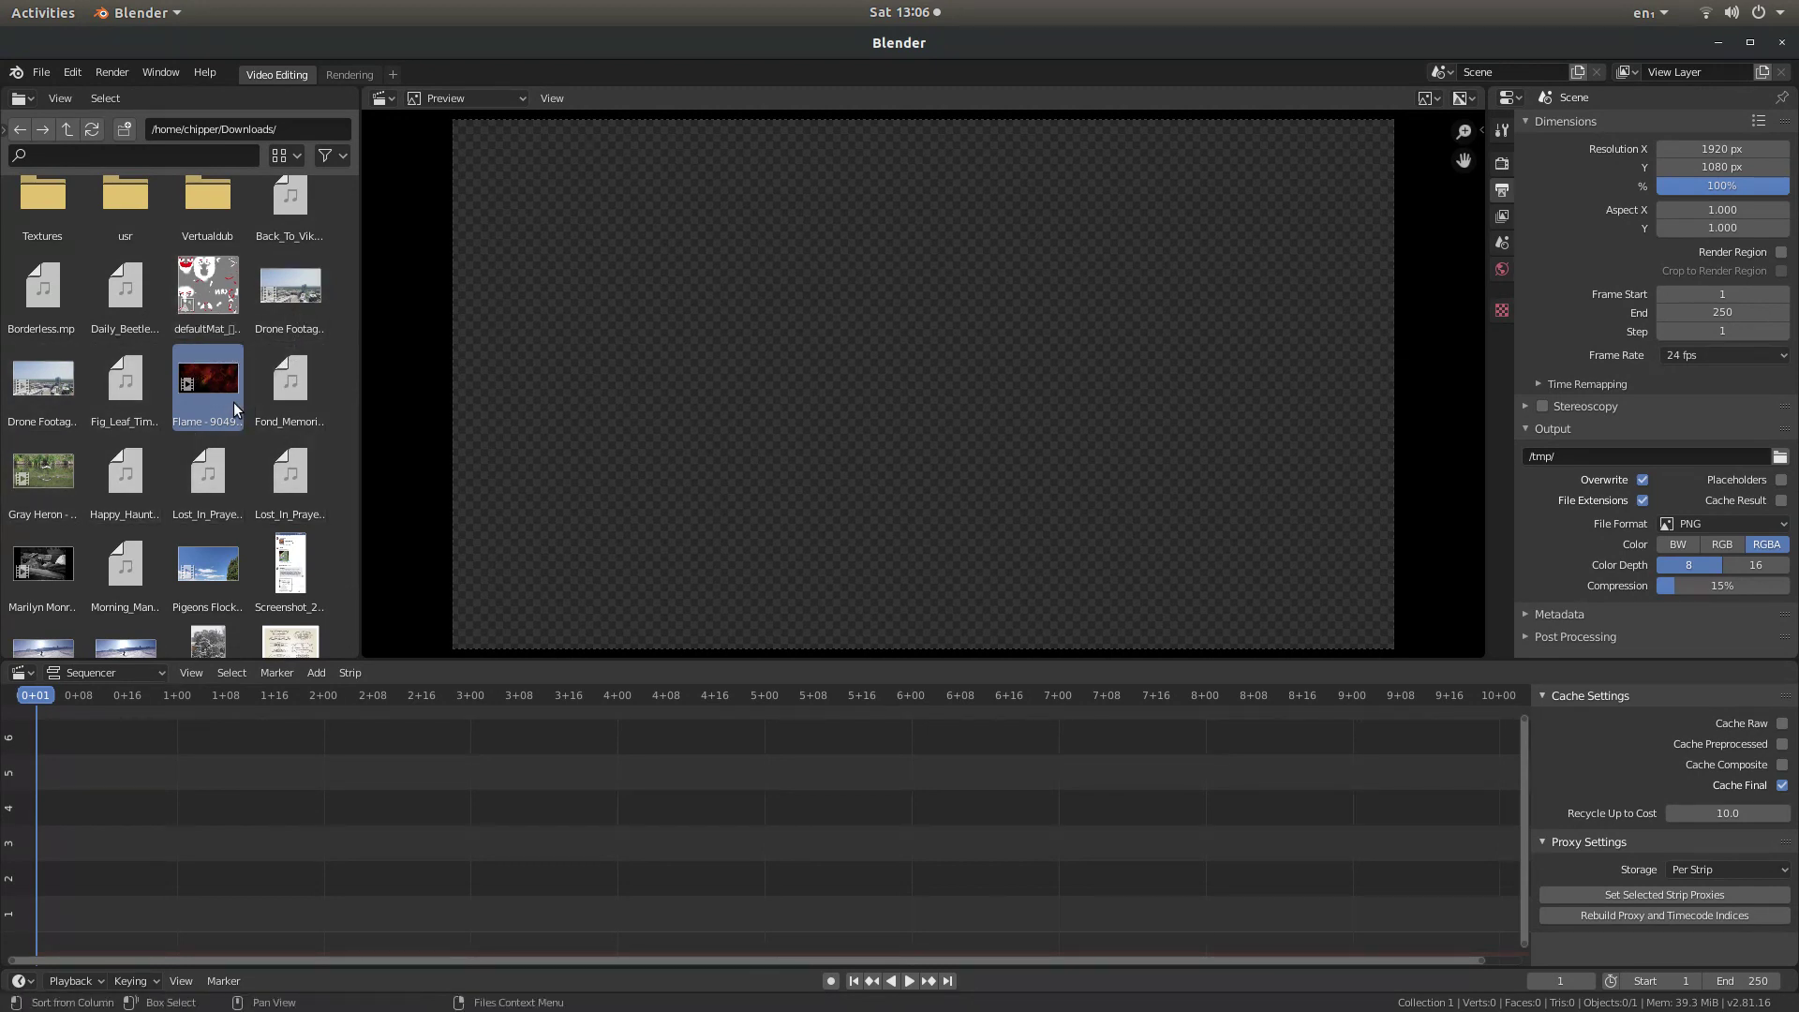
{"action": "left_click", "coordinate": [298, 388]}
{"action": "left_click_drag", "start_coordinate": [210, 386], "coordinate": [116, 898]}
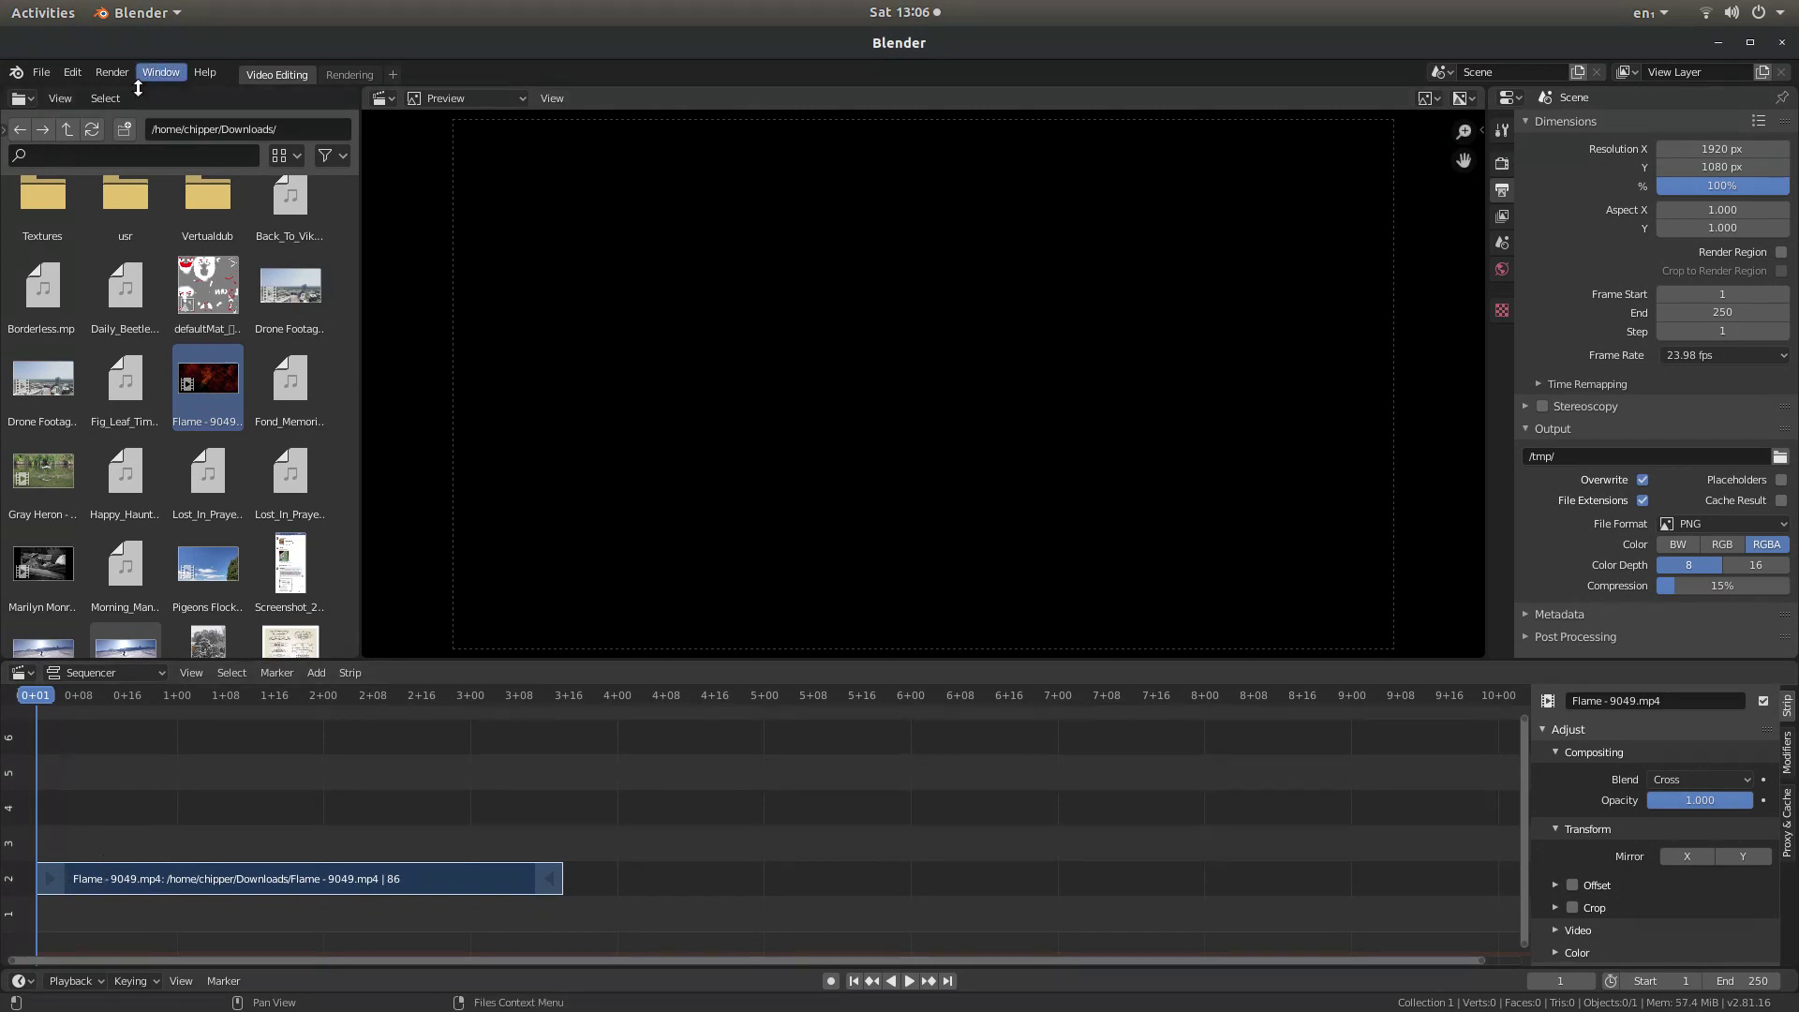
{"action": "left_click", "coordinate": [67, 128]}
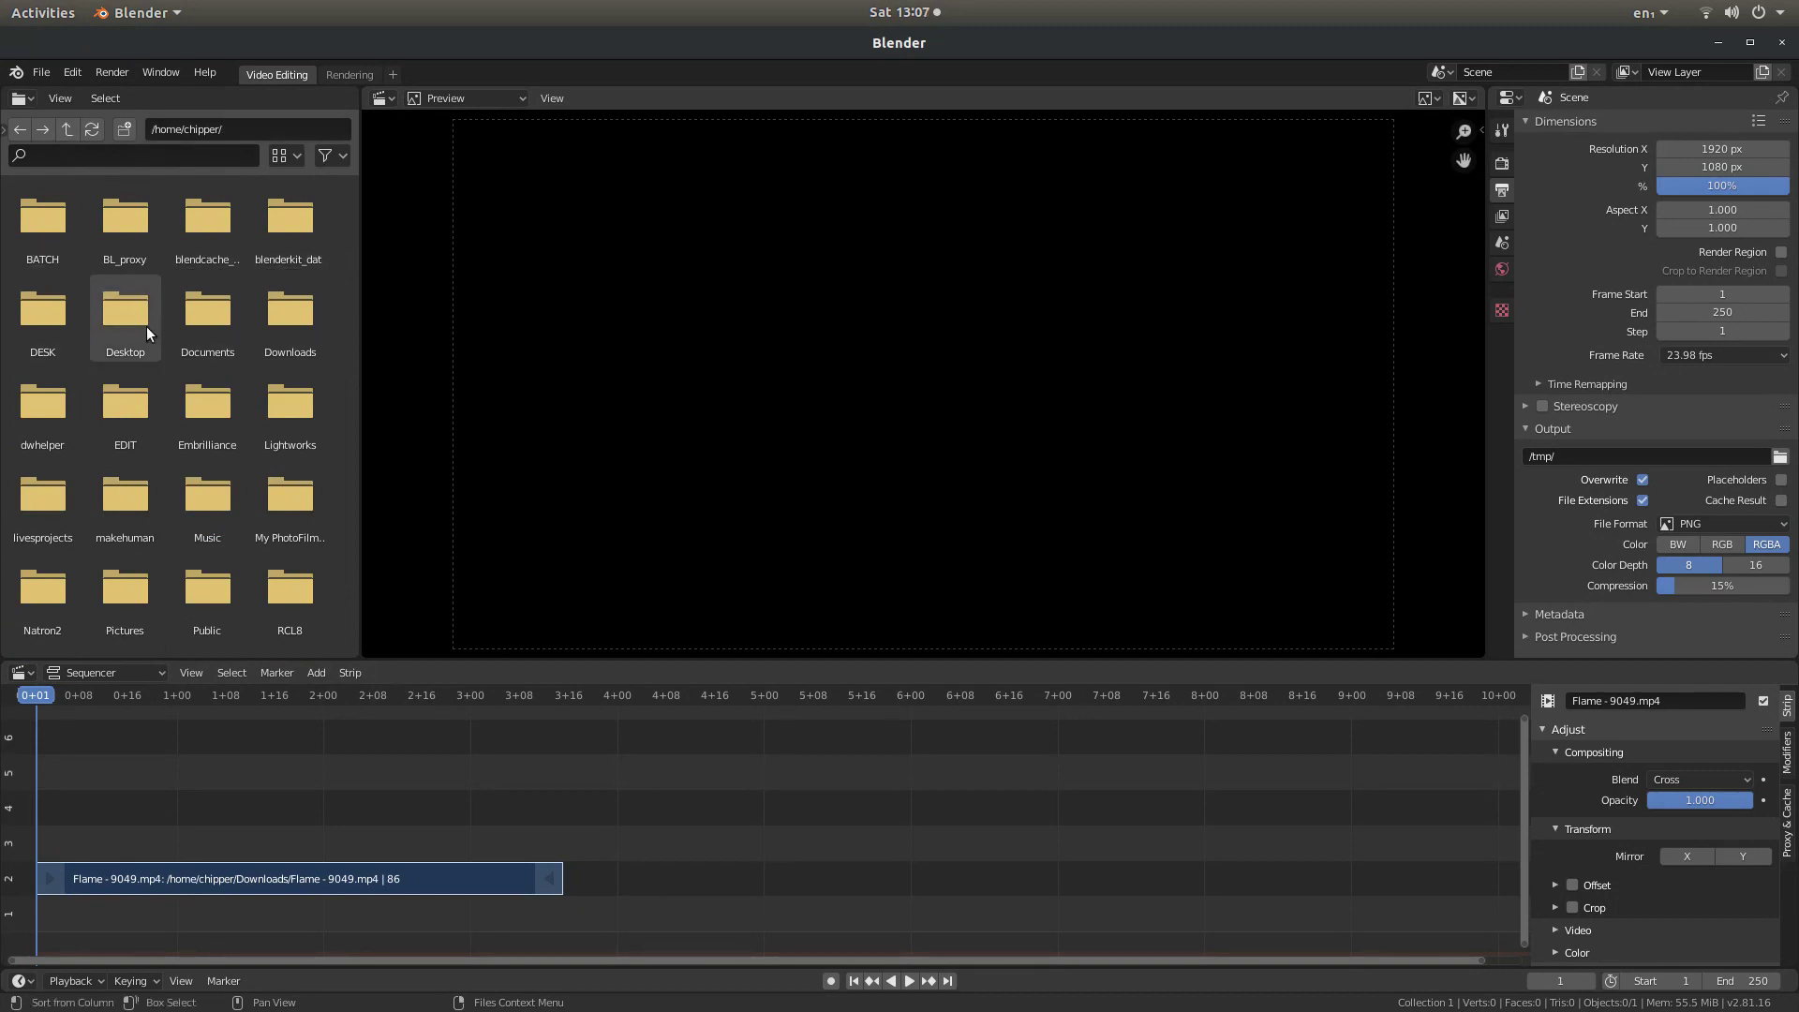
- Add FIRE.png from the Desktop into channel 3 and stretch it to end at frame 86
{"action": "double_click", "coordinate": [116, 324]}
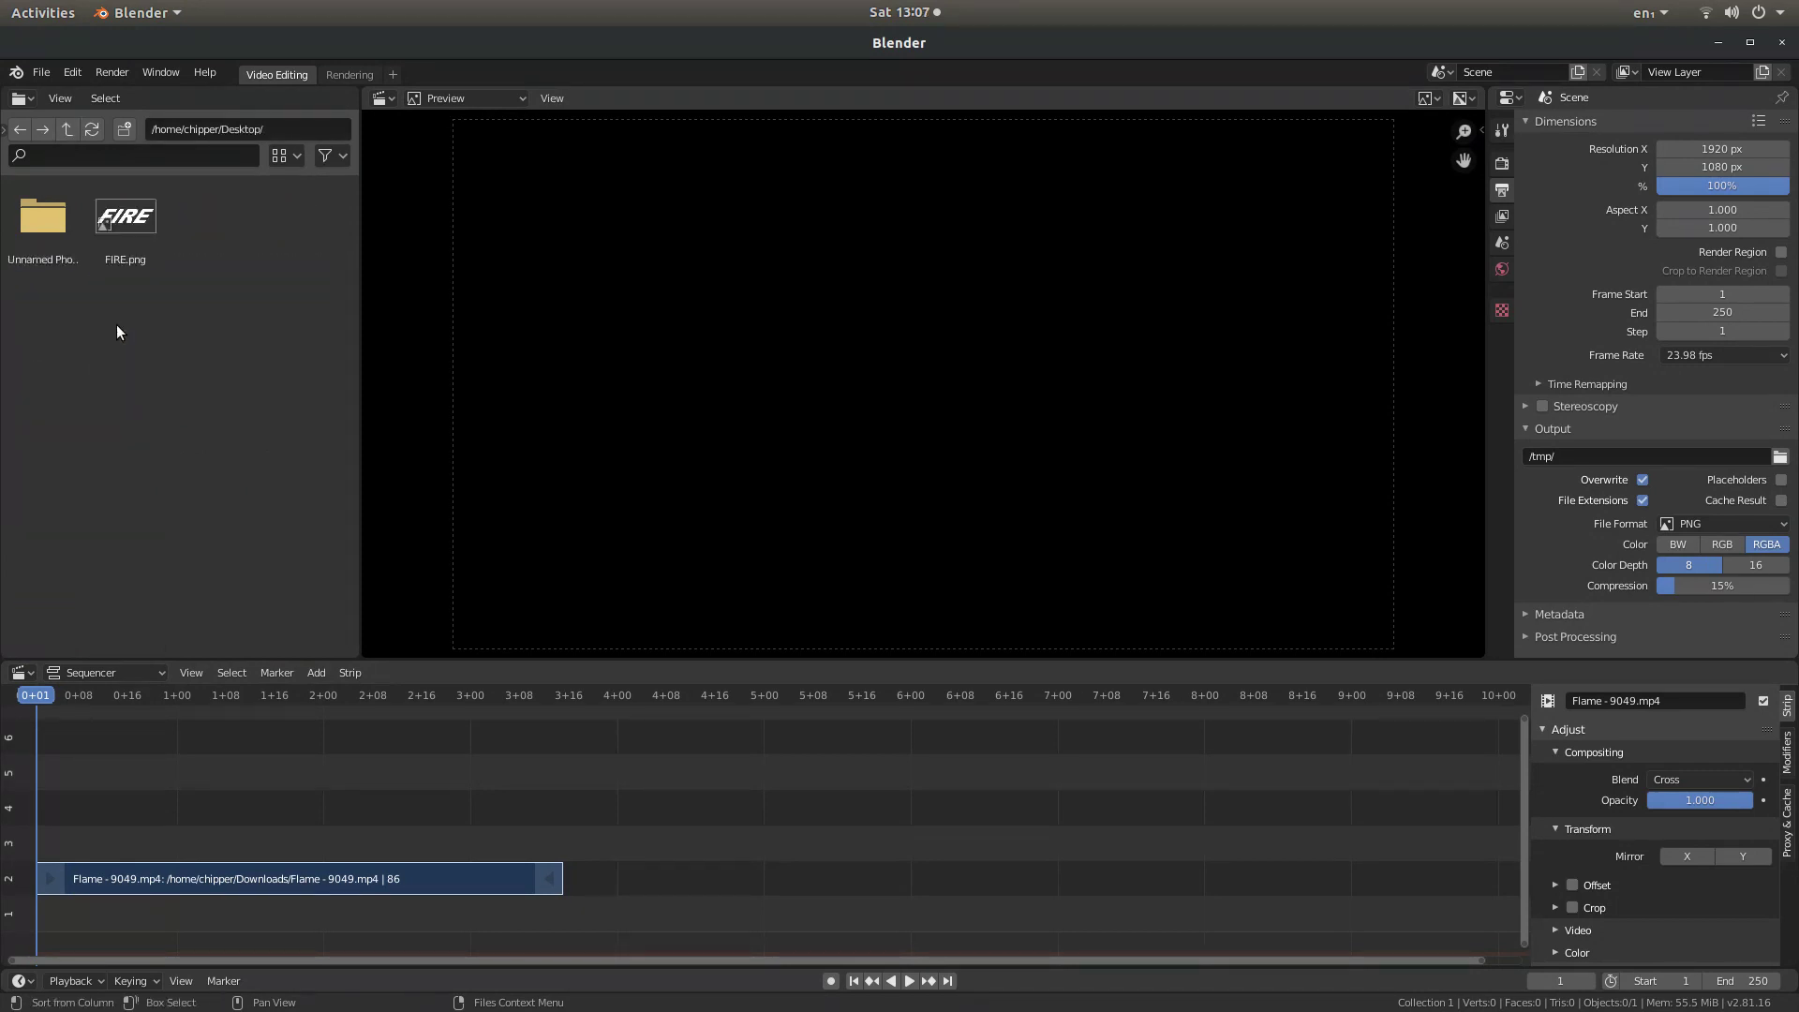
{"action": "left_click", "coordinate": [120, 218]}
{"action": "left_click_drag", "start_coordinate": [119, 218], "coordinate": [77, 834]}
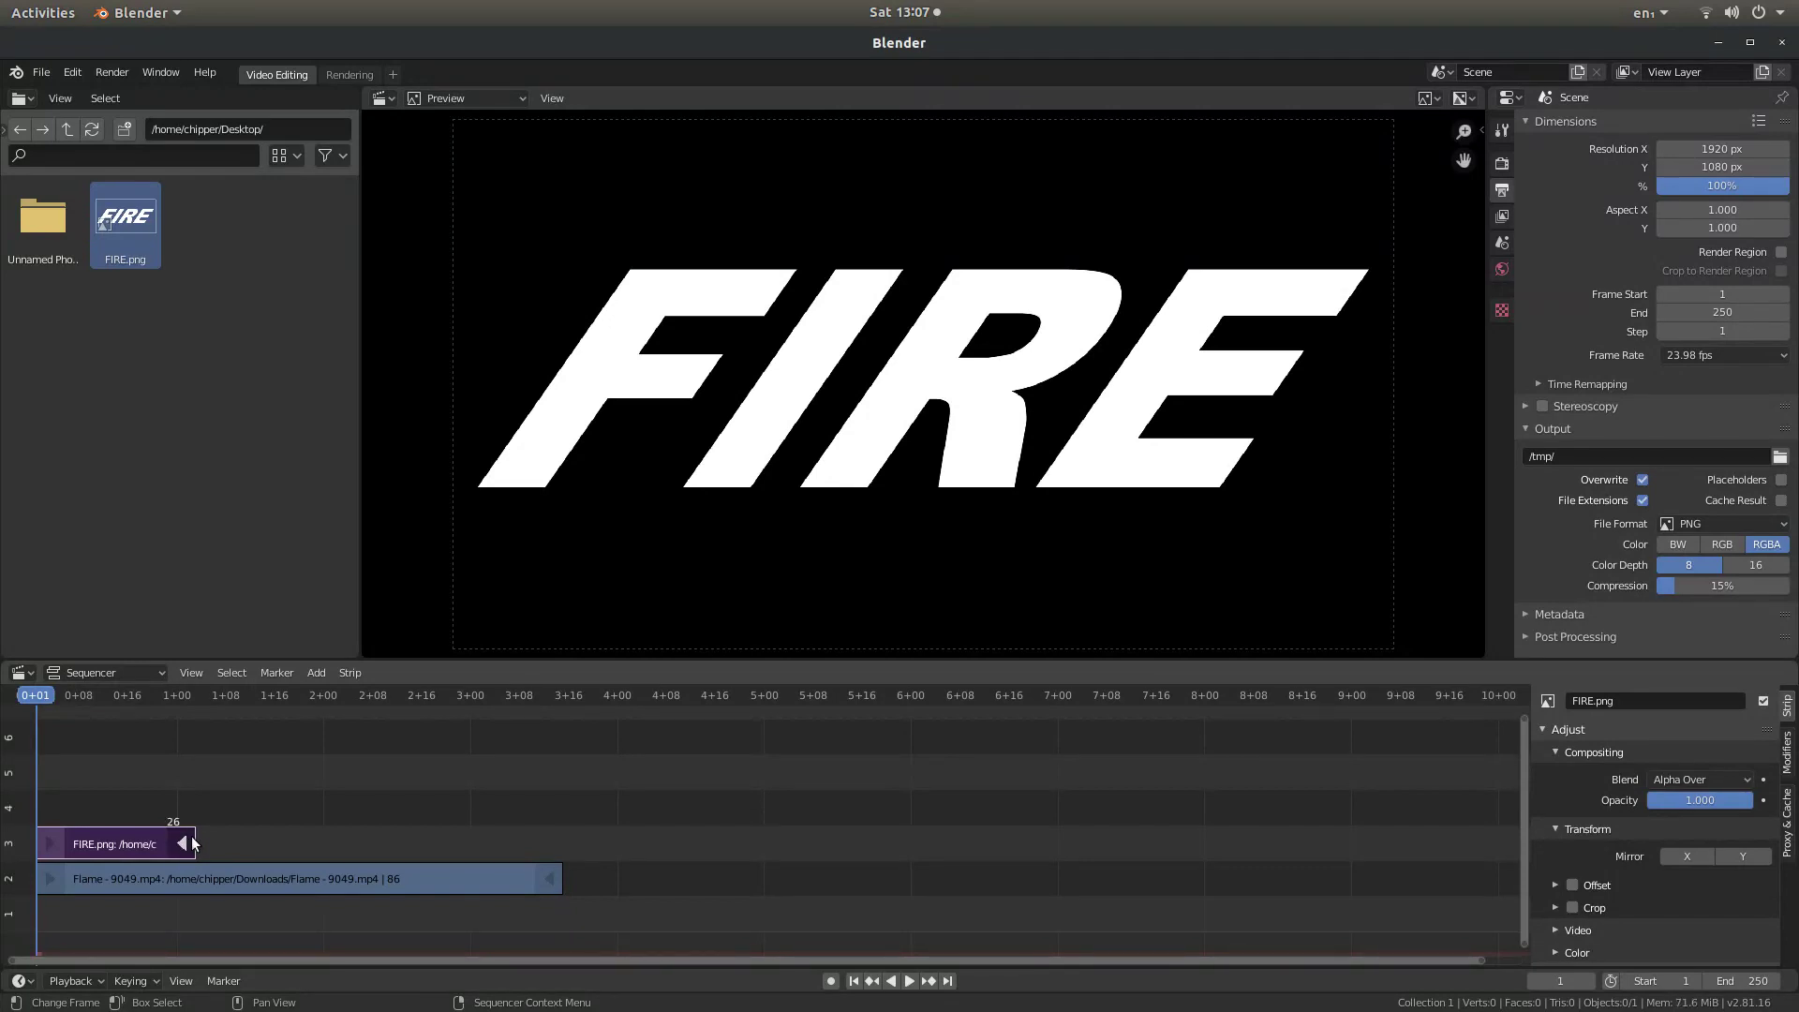
{"action": "left_click_drag", "start_coordinate": [183, 842], "coordinate": [551, 837]}
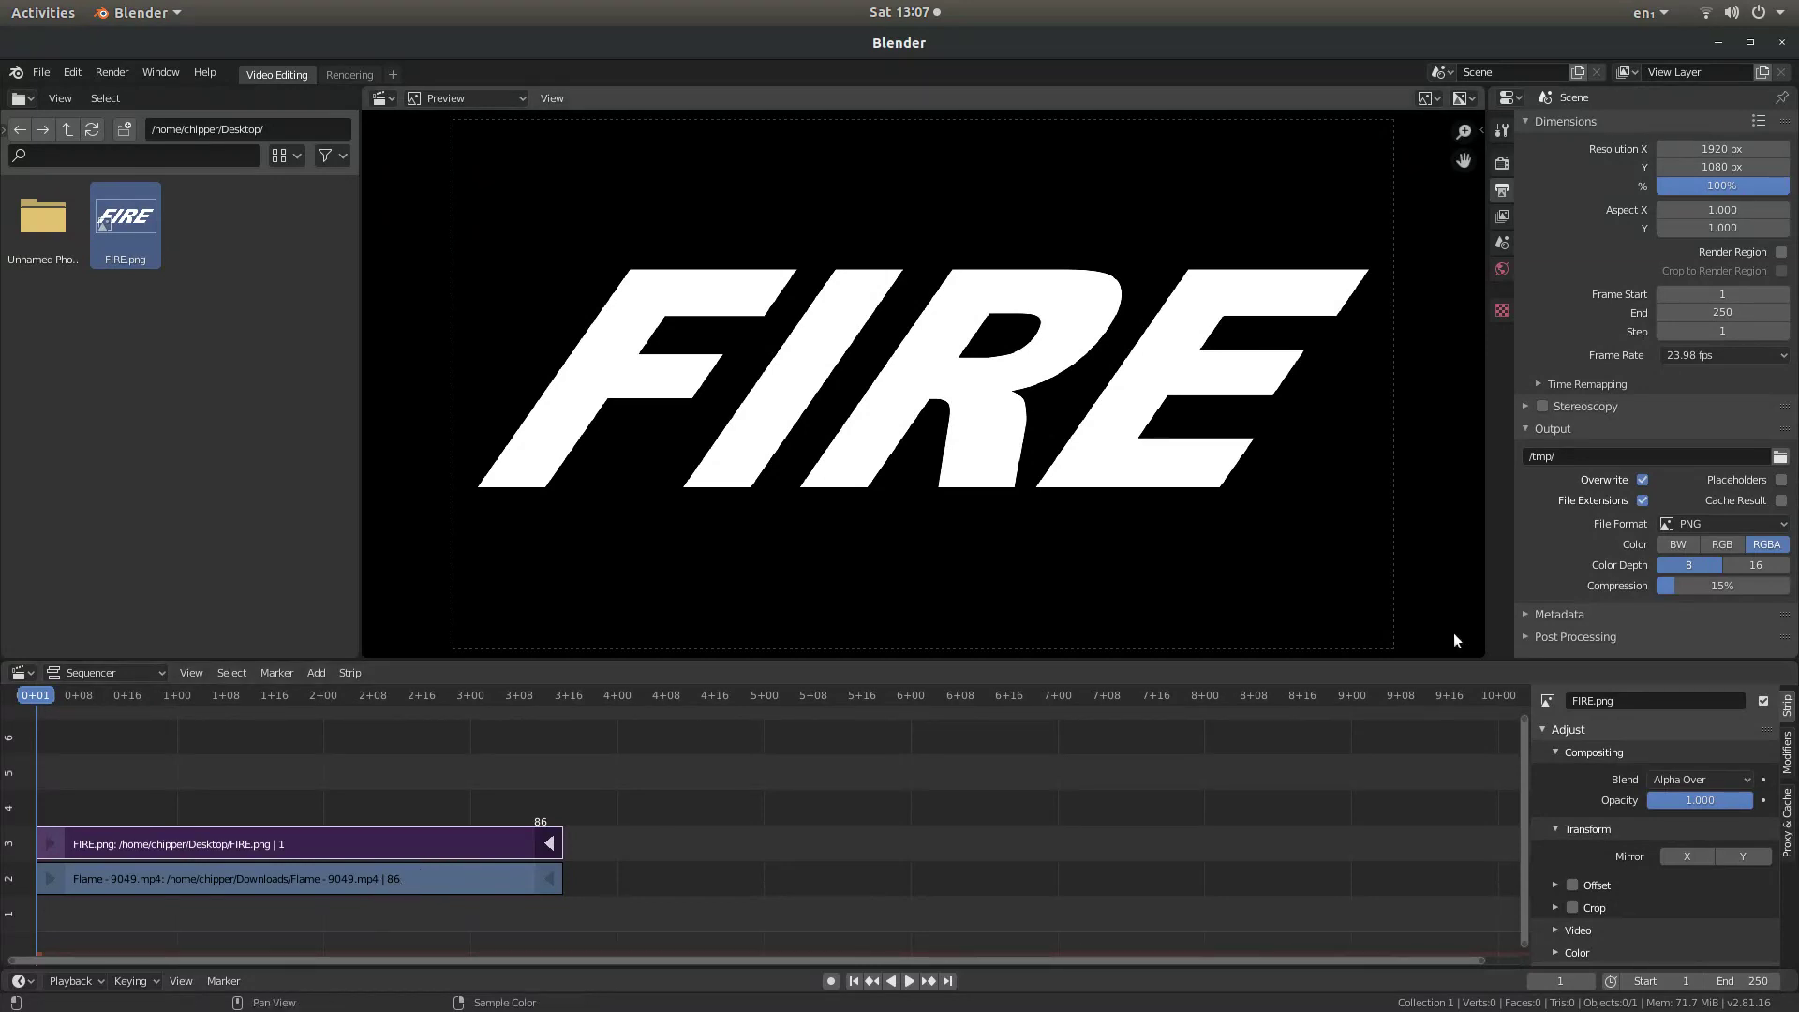
- Set the timeline End frame to 86
{"action": "left_click", "coordinate": [1748, 981]}
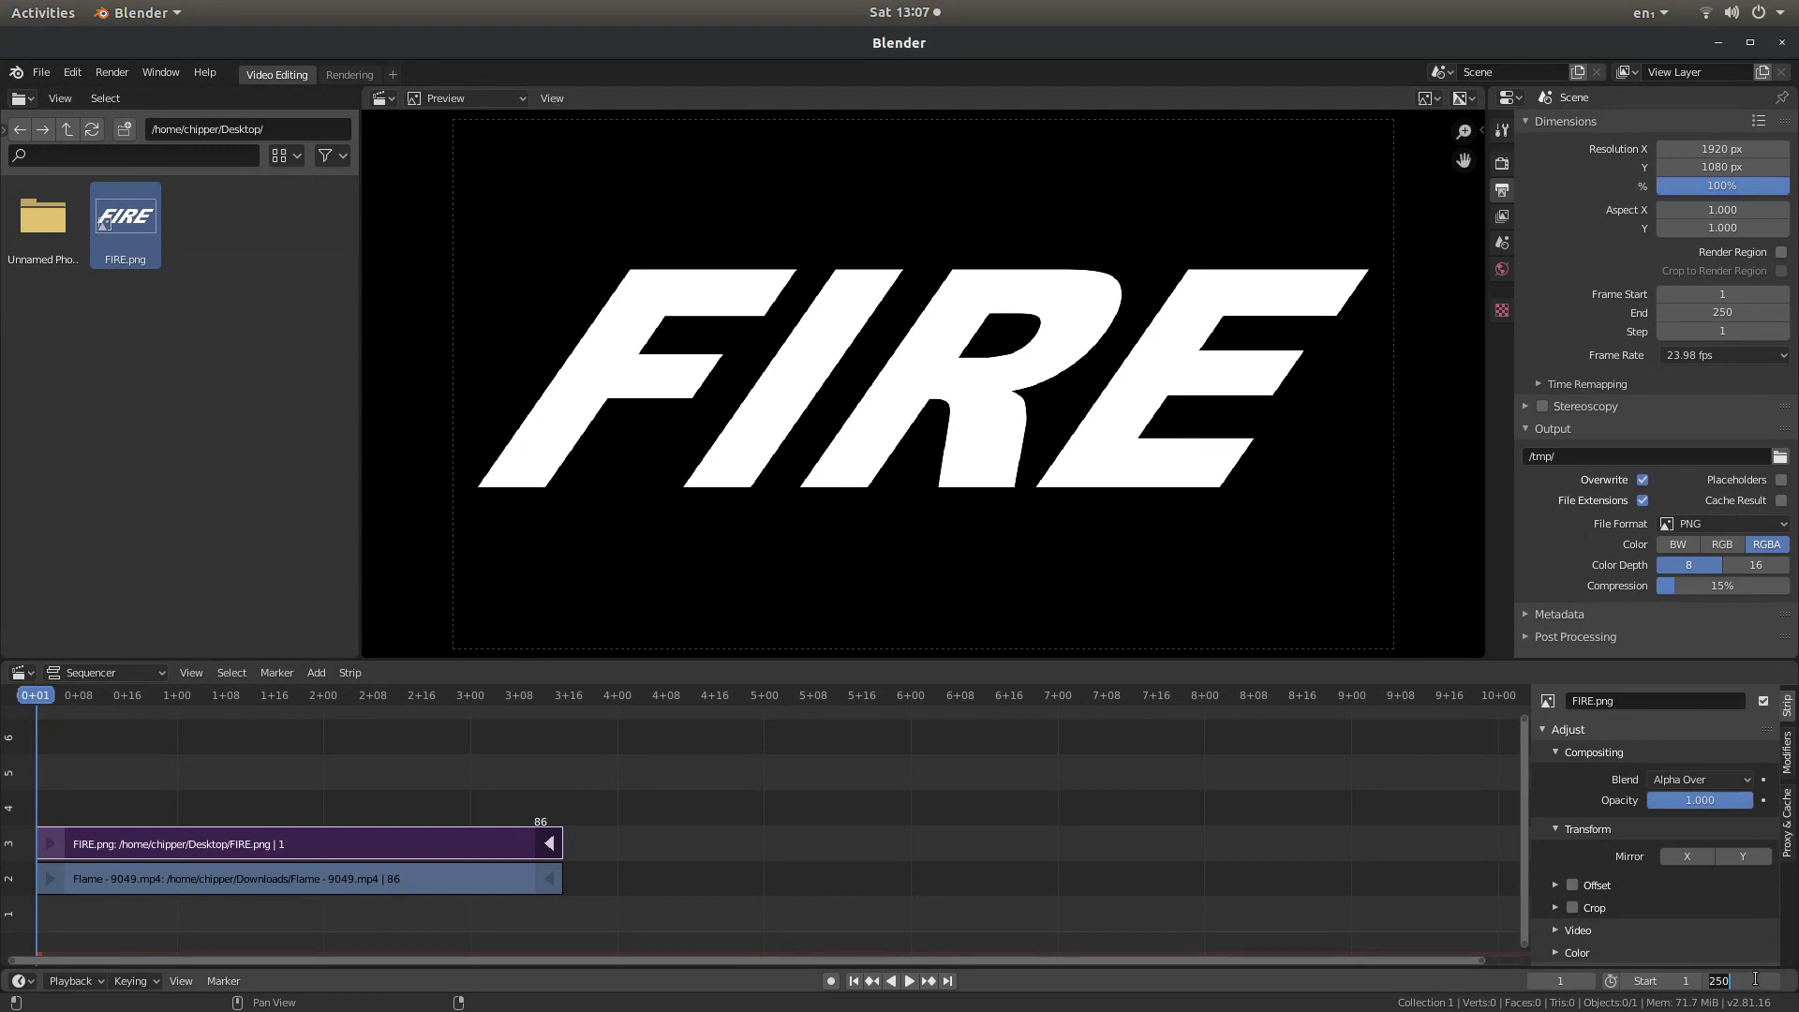
{"action": "type", "text": "86"}
{"action": "key", "text": "Return"}
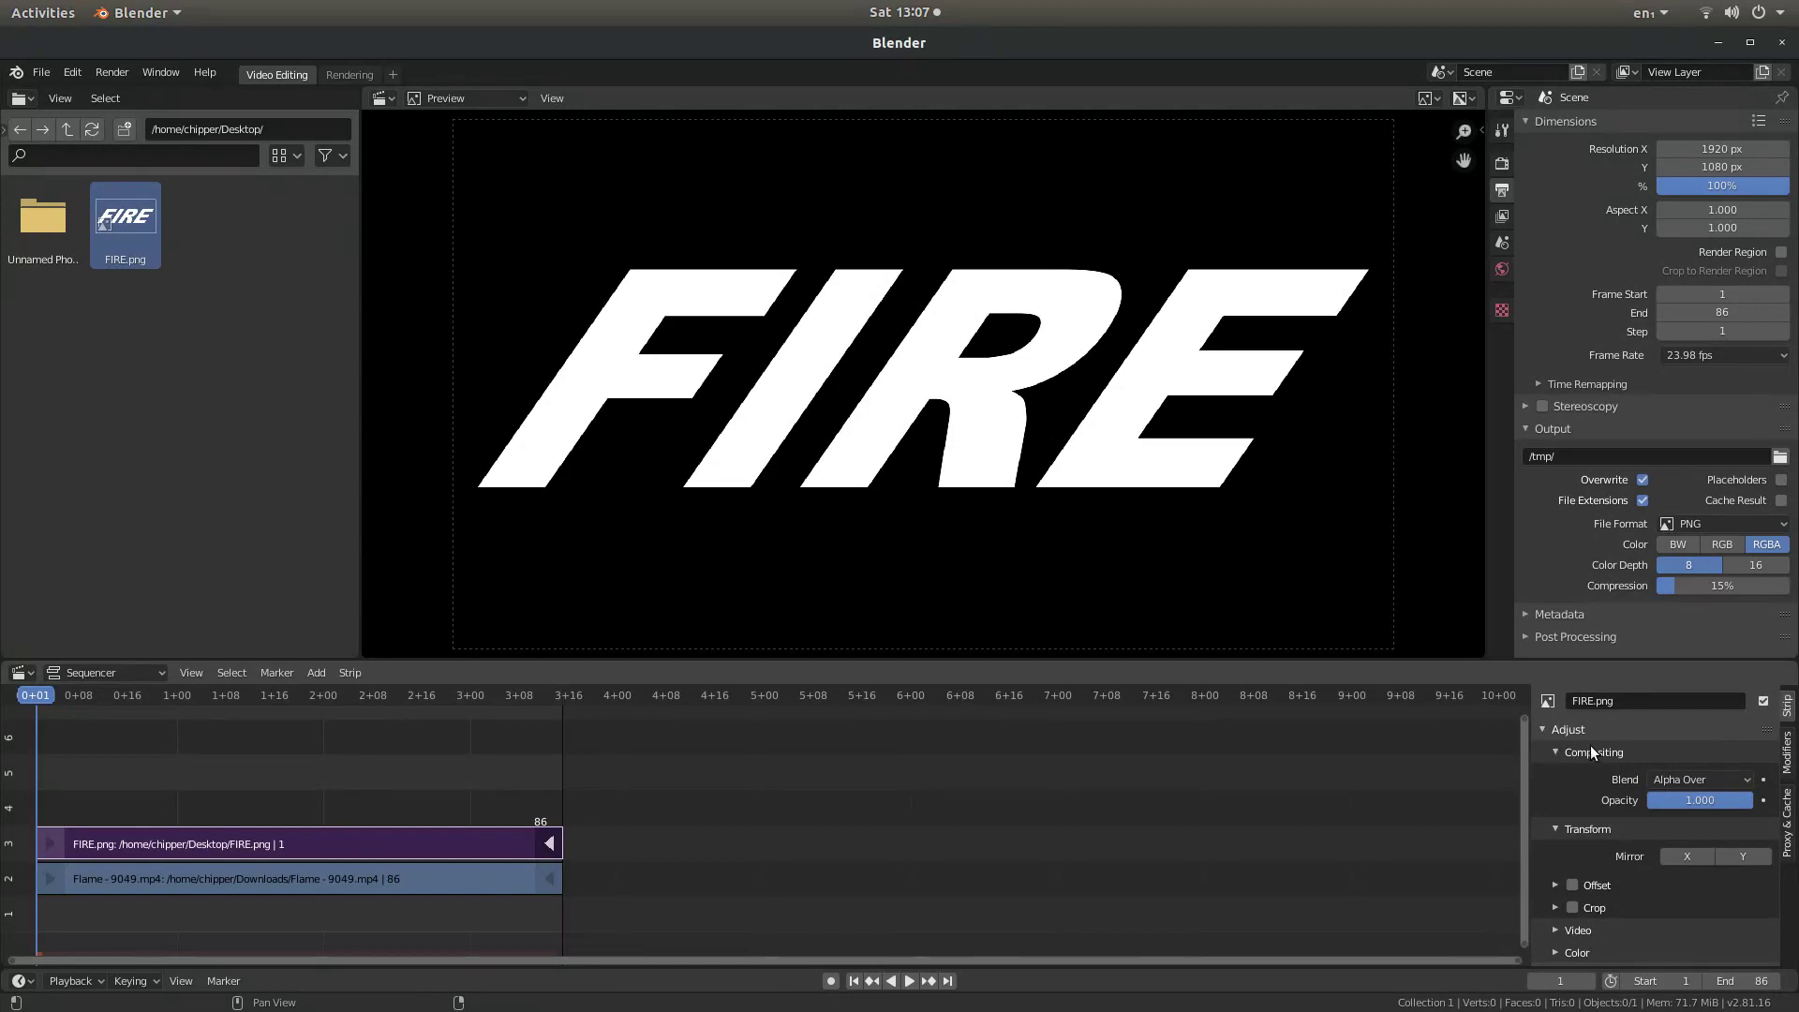
- Set the FIRE.png strip's blend mode to Multiply and play the sequence to preview the flames
{"action": "left_click", "coordinate": [1710, 779]}
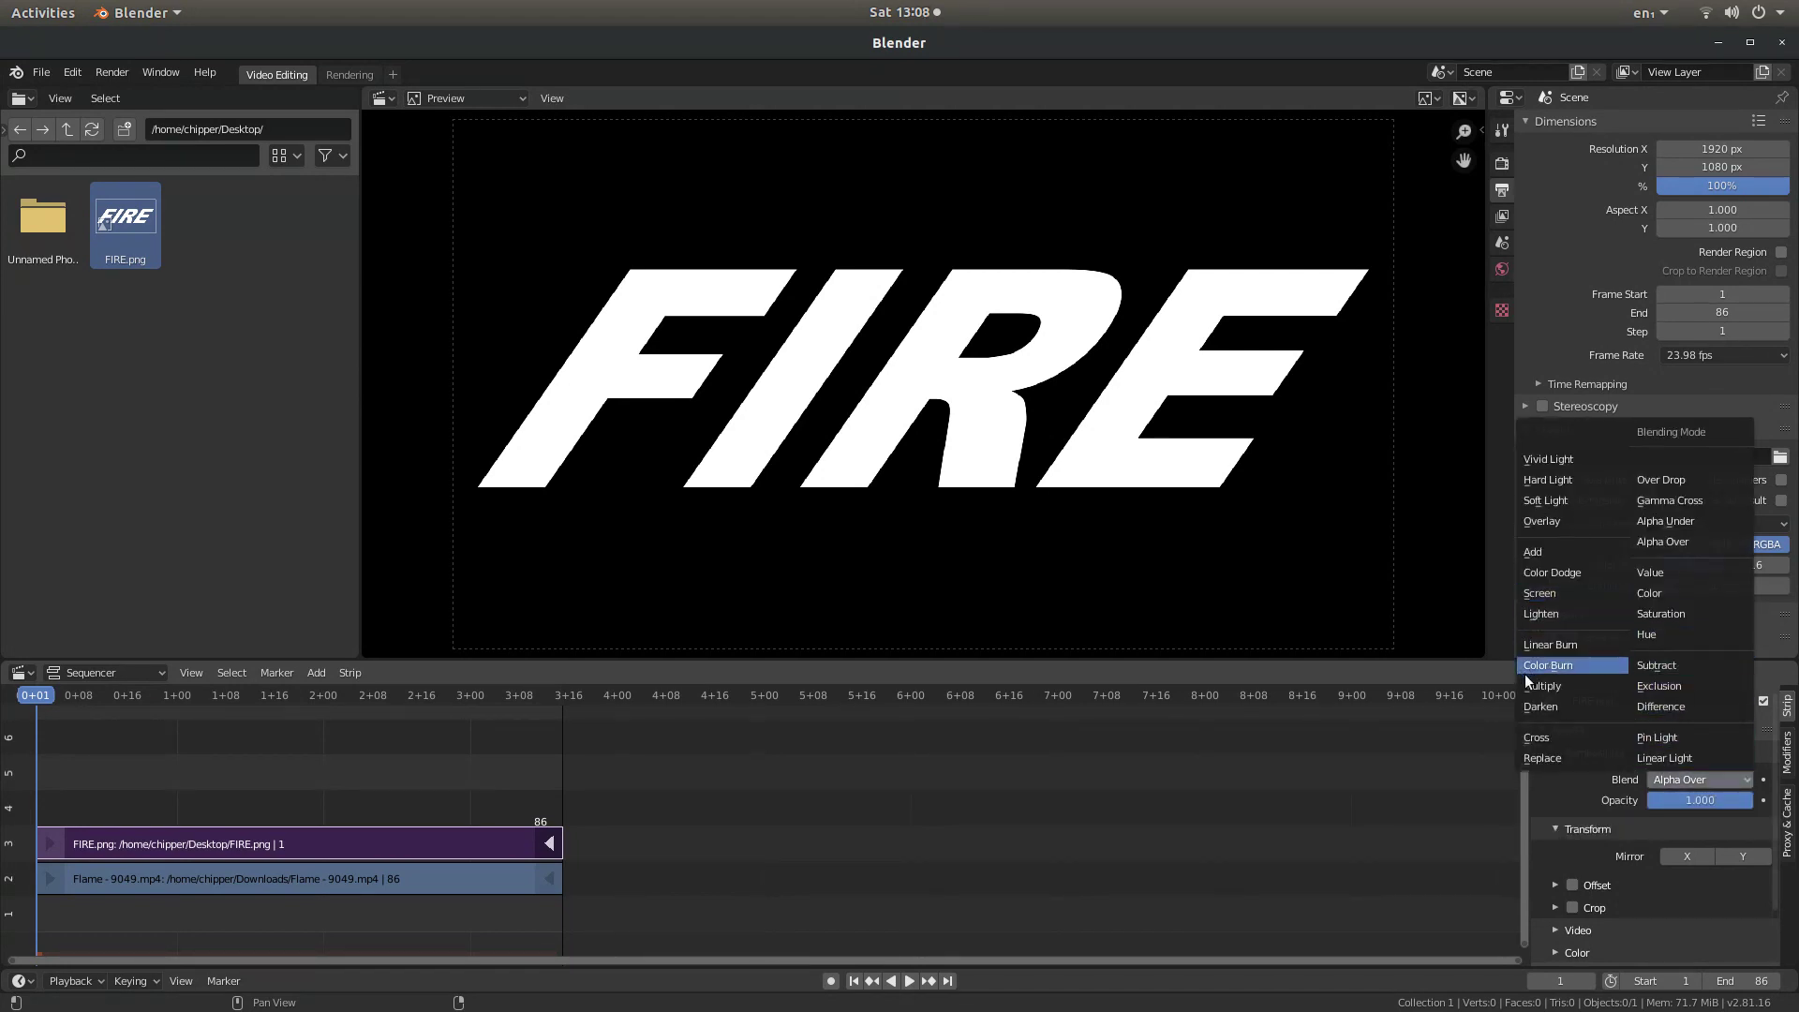
{"action": "left_click", "coordinate": [1556, 684]}
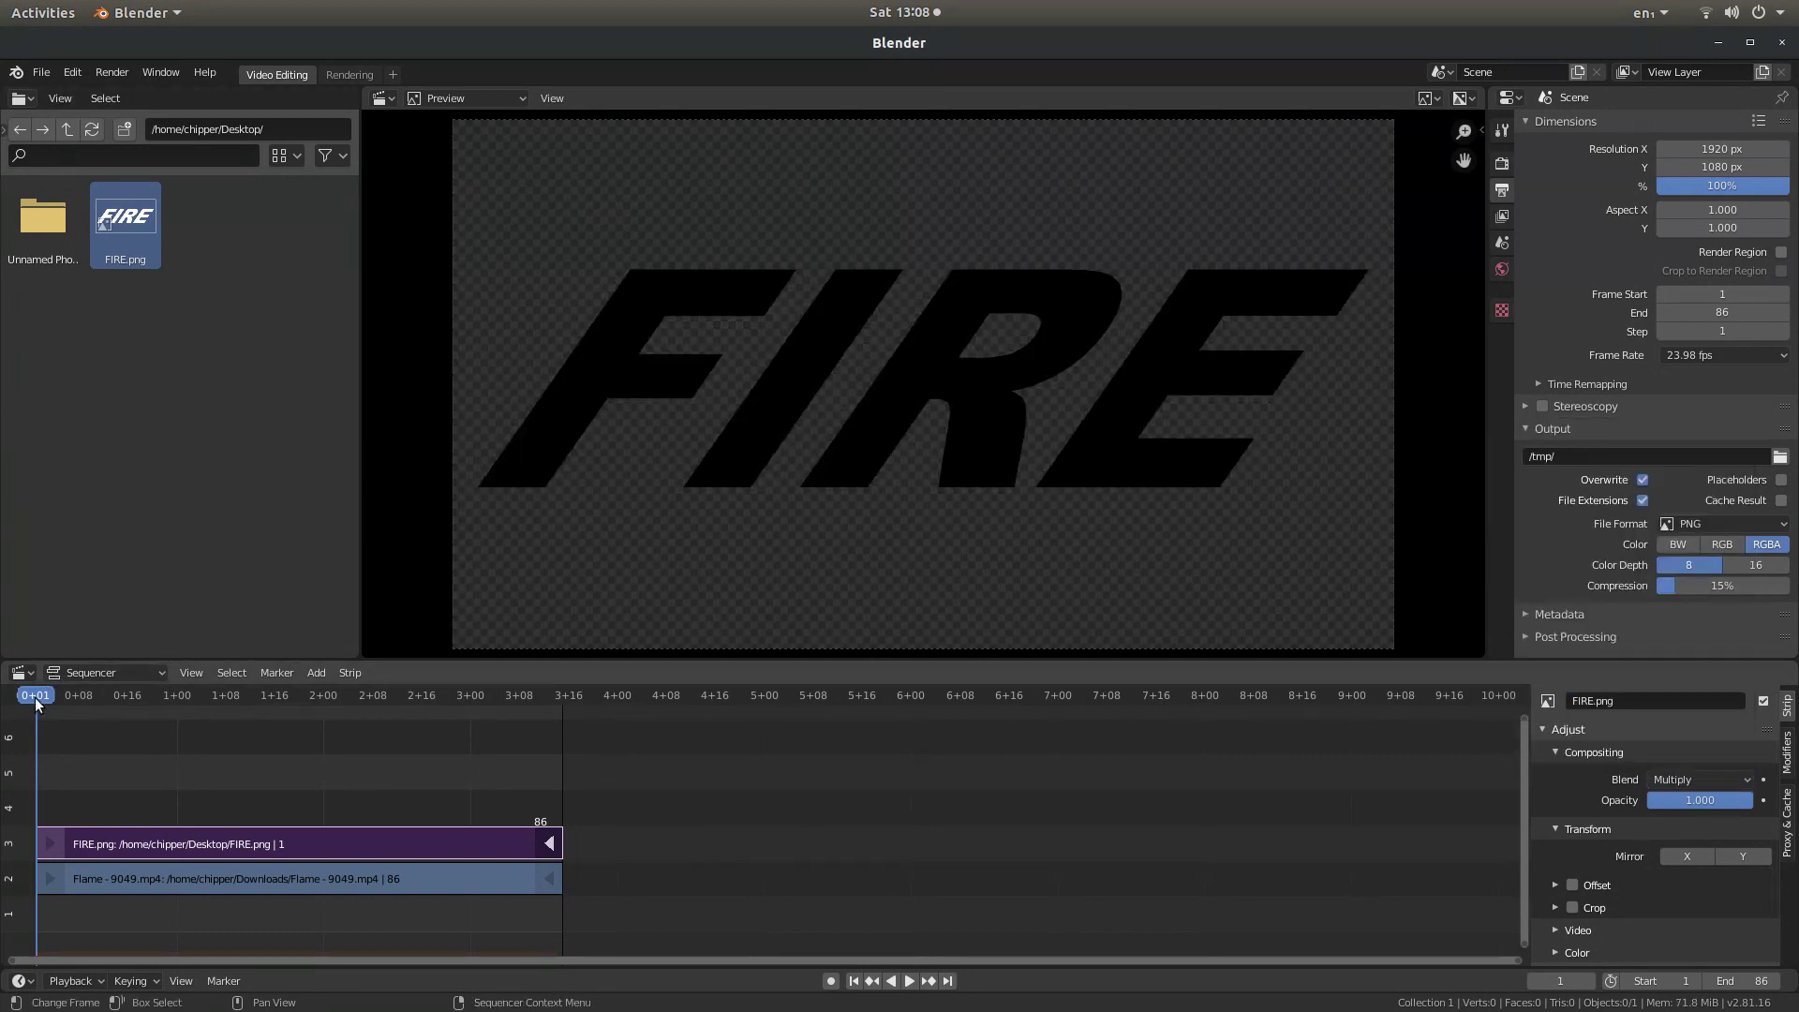
{"action": "key", "text": "space"}
{"action": "left_click_drag", "start_coordinate": [53, 698], "coordinate": [304, 773]}
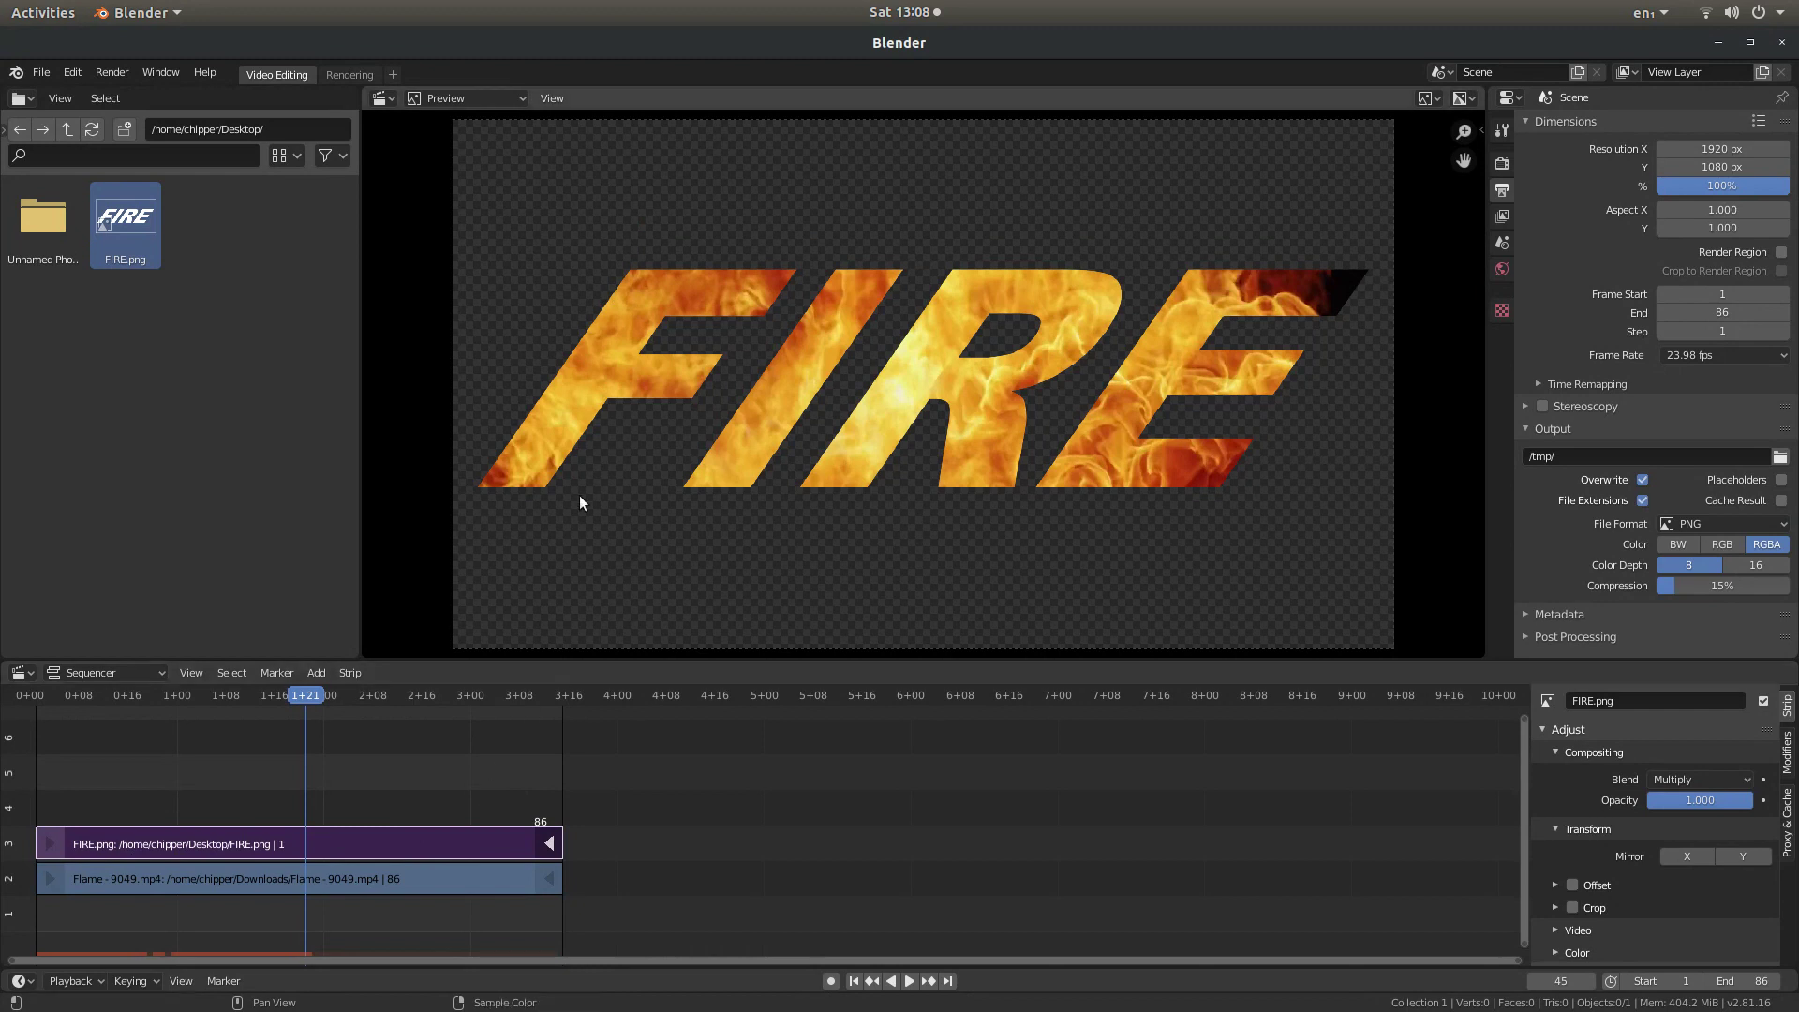
- Add a black Color strip and slide it to start at frame 0
{"action": "left_click", "coordinate": [317, 673]}
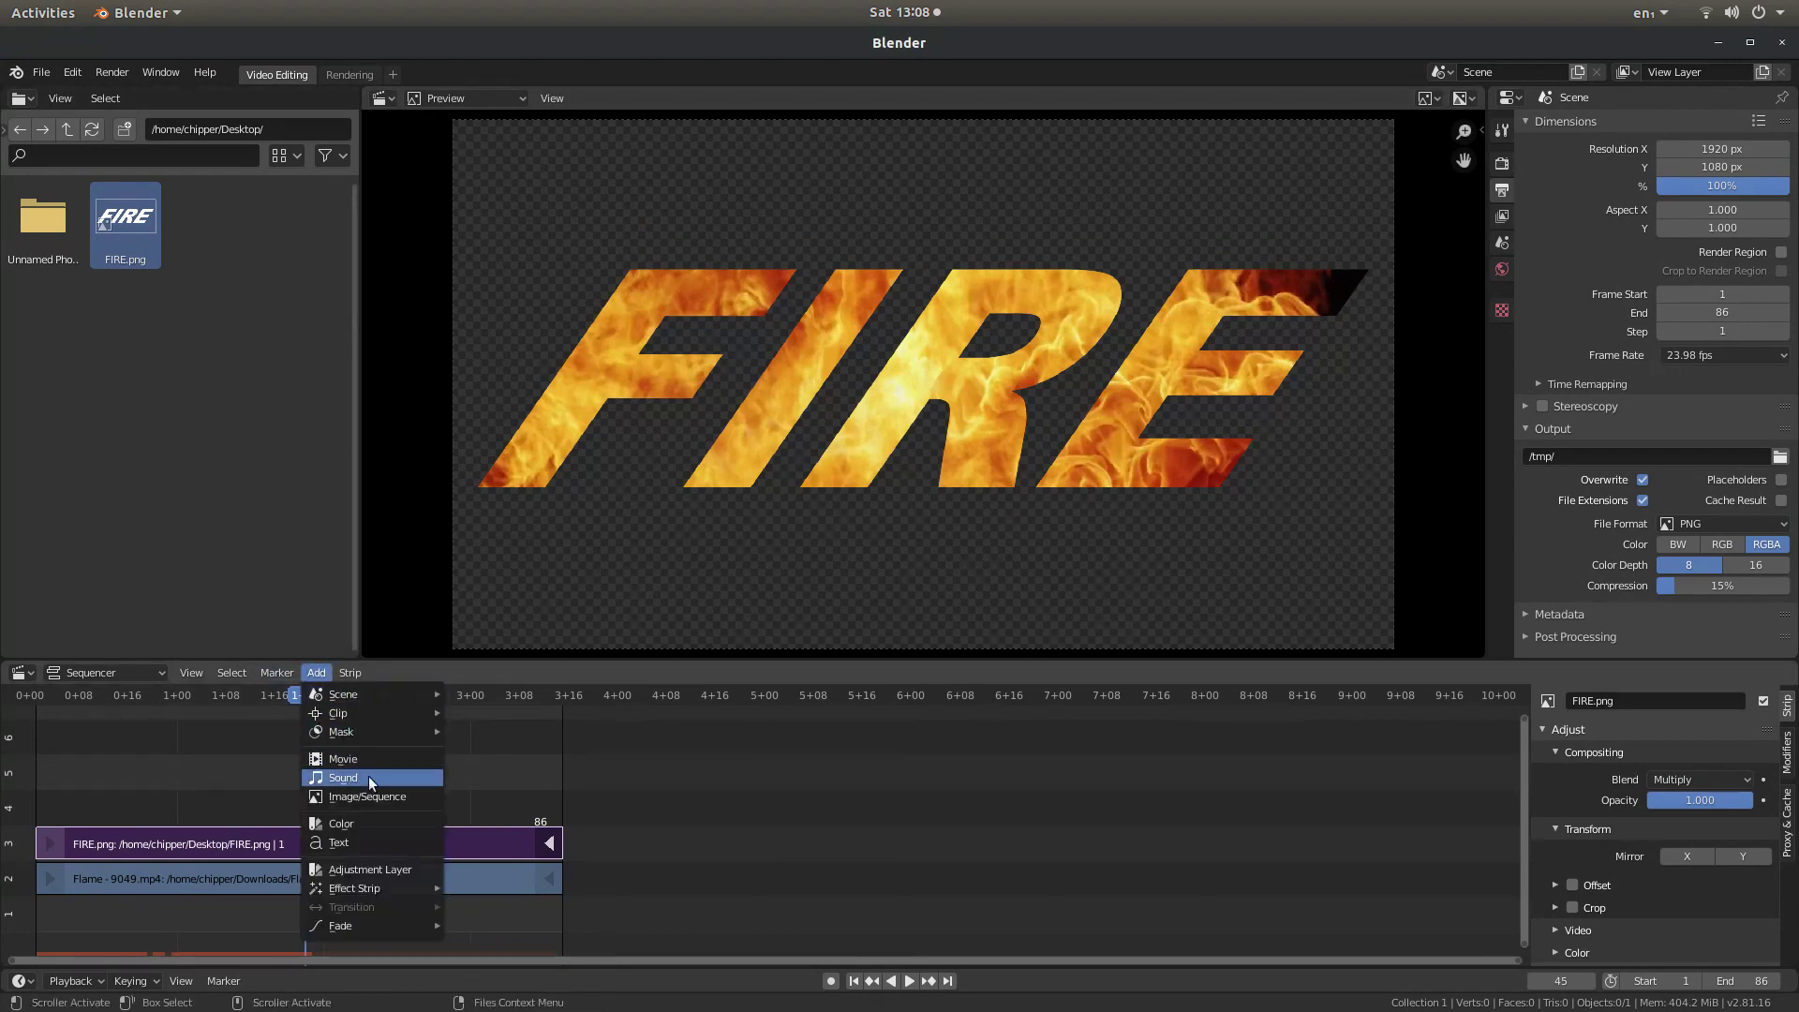
{"action": "left_click", "coordinate": [346, 823]}
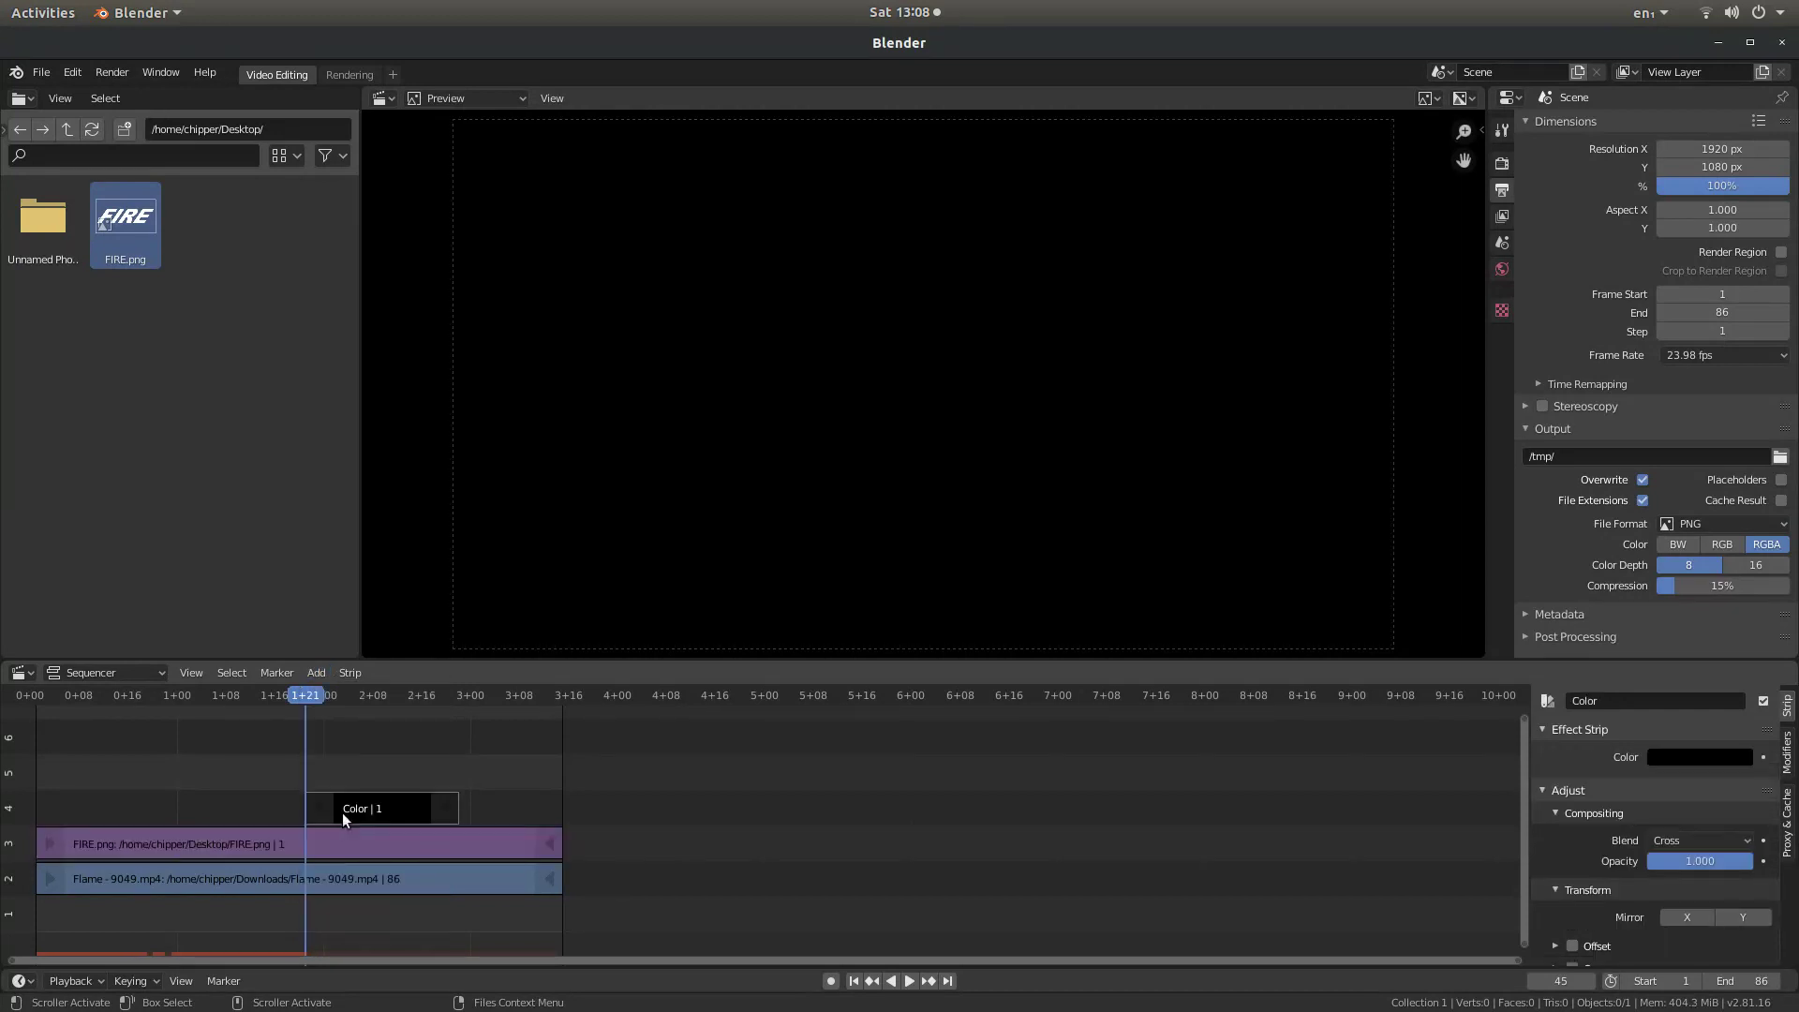
{"action": "key", "text": "g"}
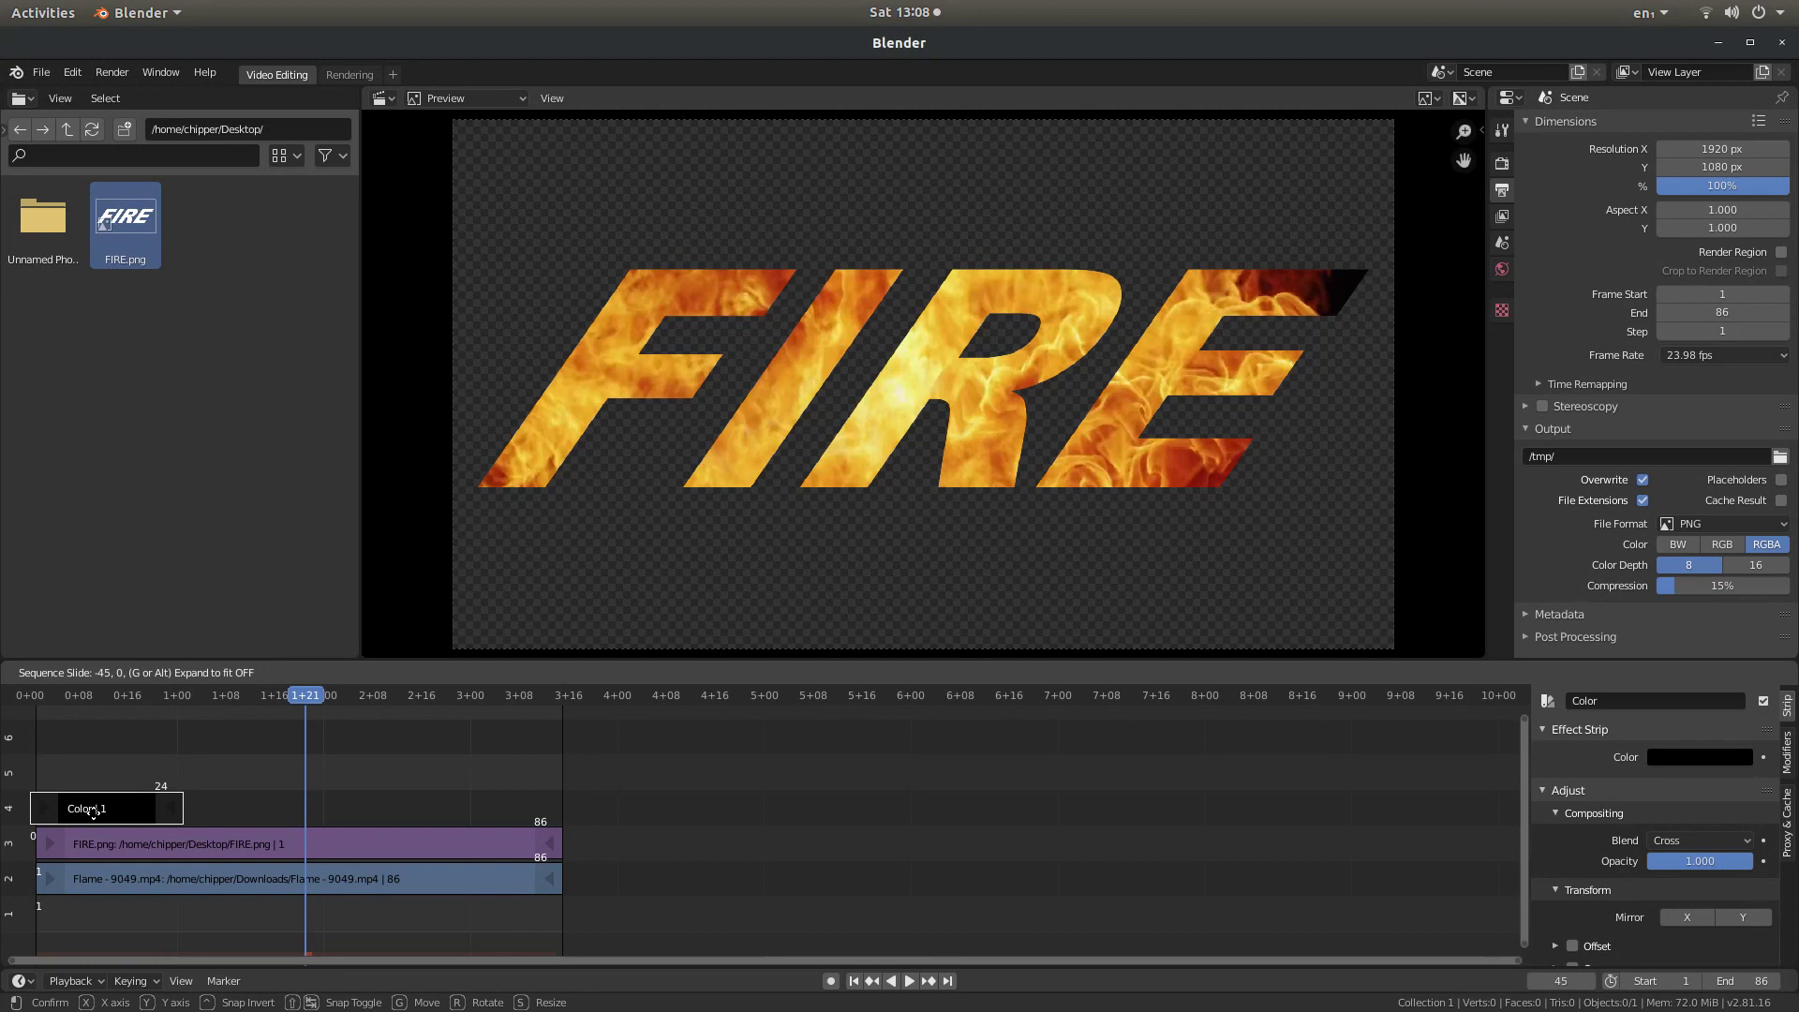
{"action": "left_click", "coordinate": [93, 811]}
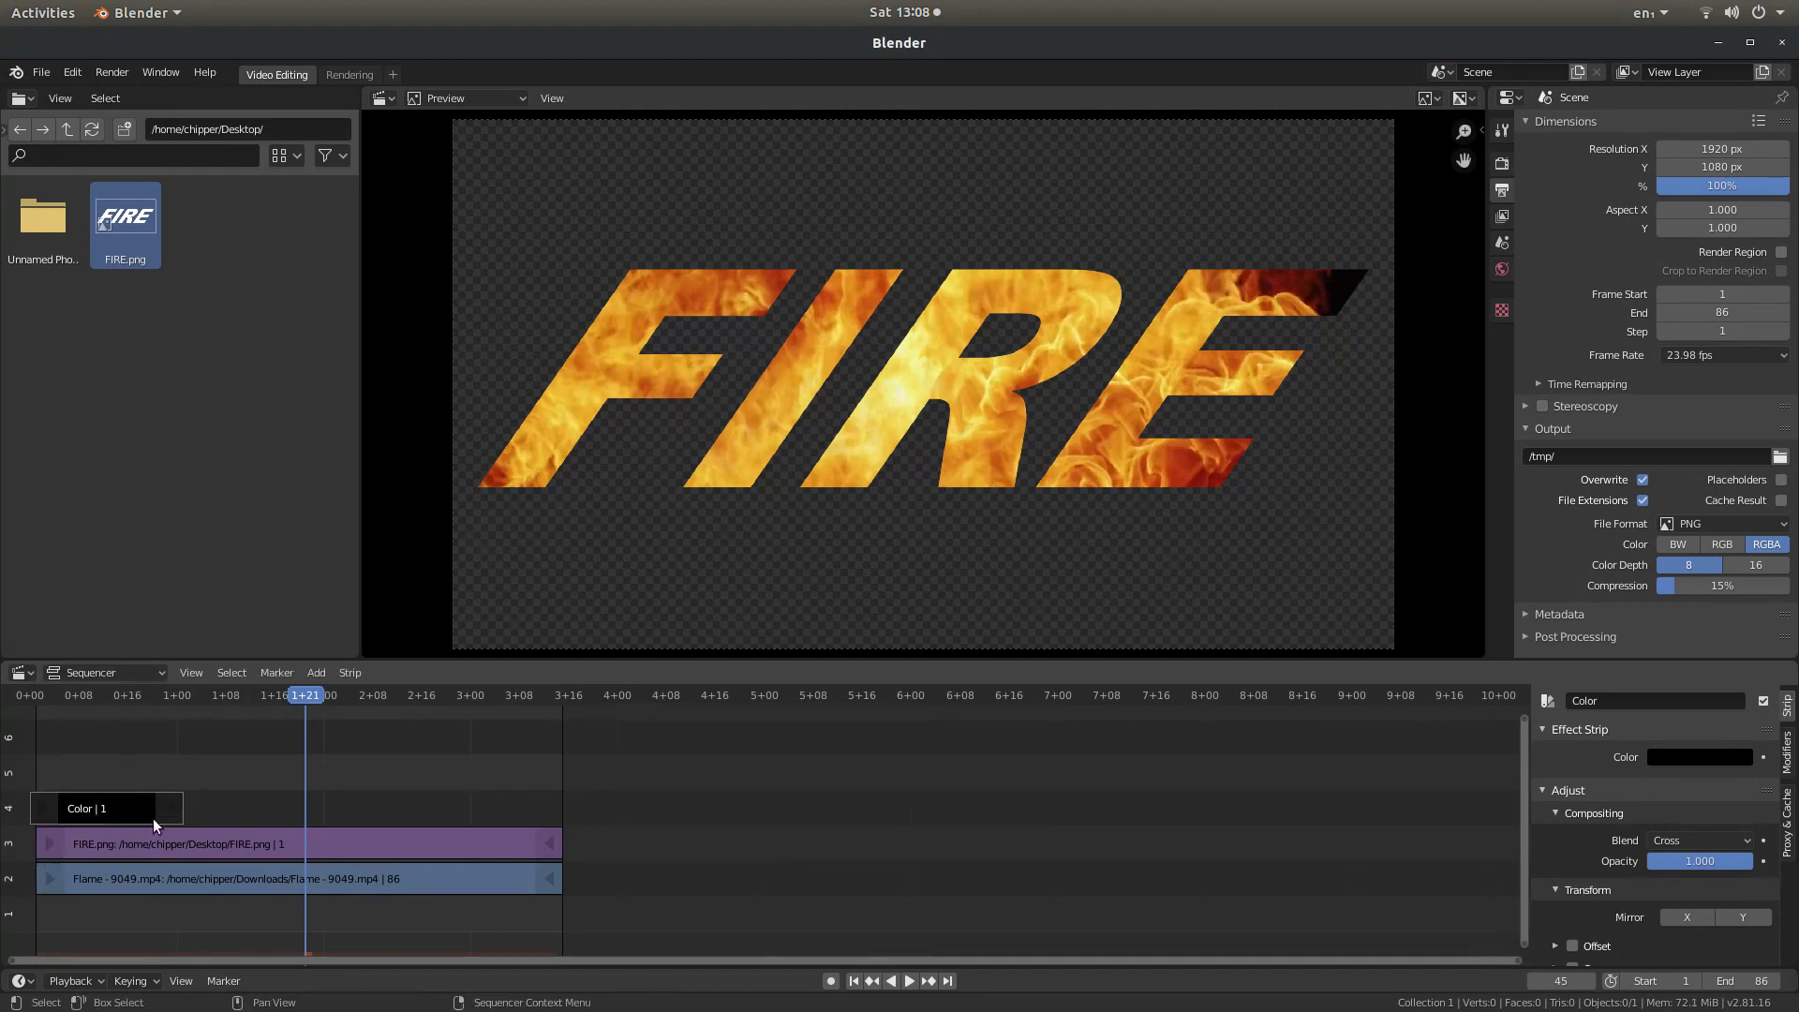
- Trim the Color strip's right end so it finishes at frame 86
{"action": "key", "text": "g"}
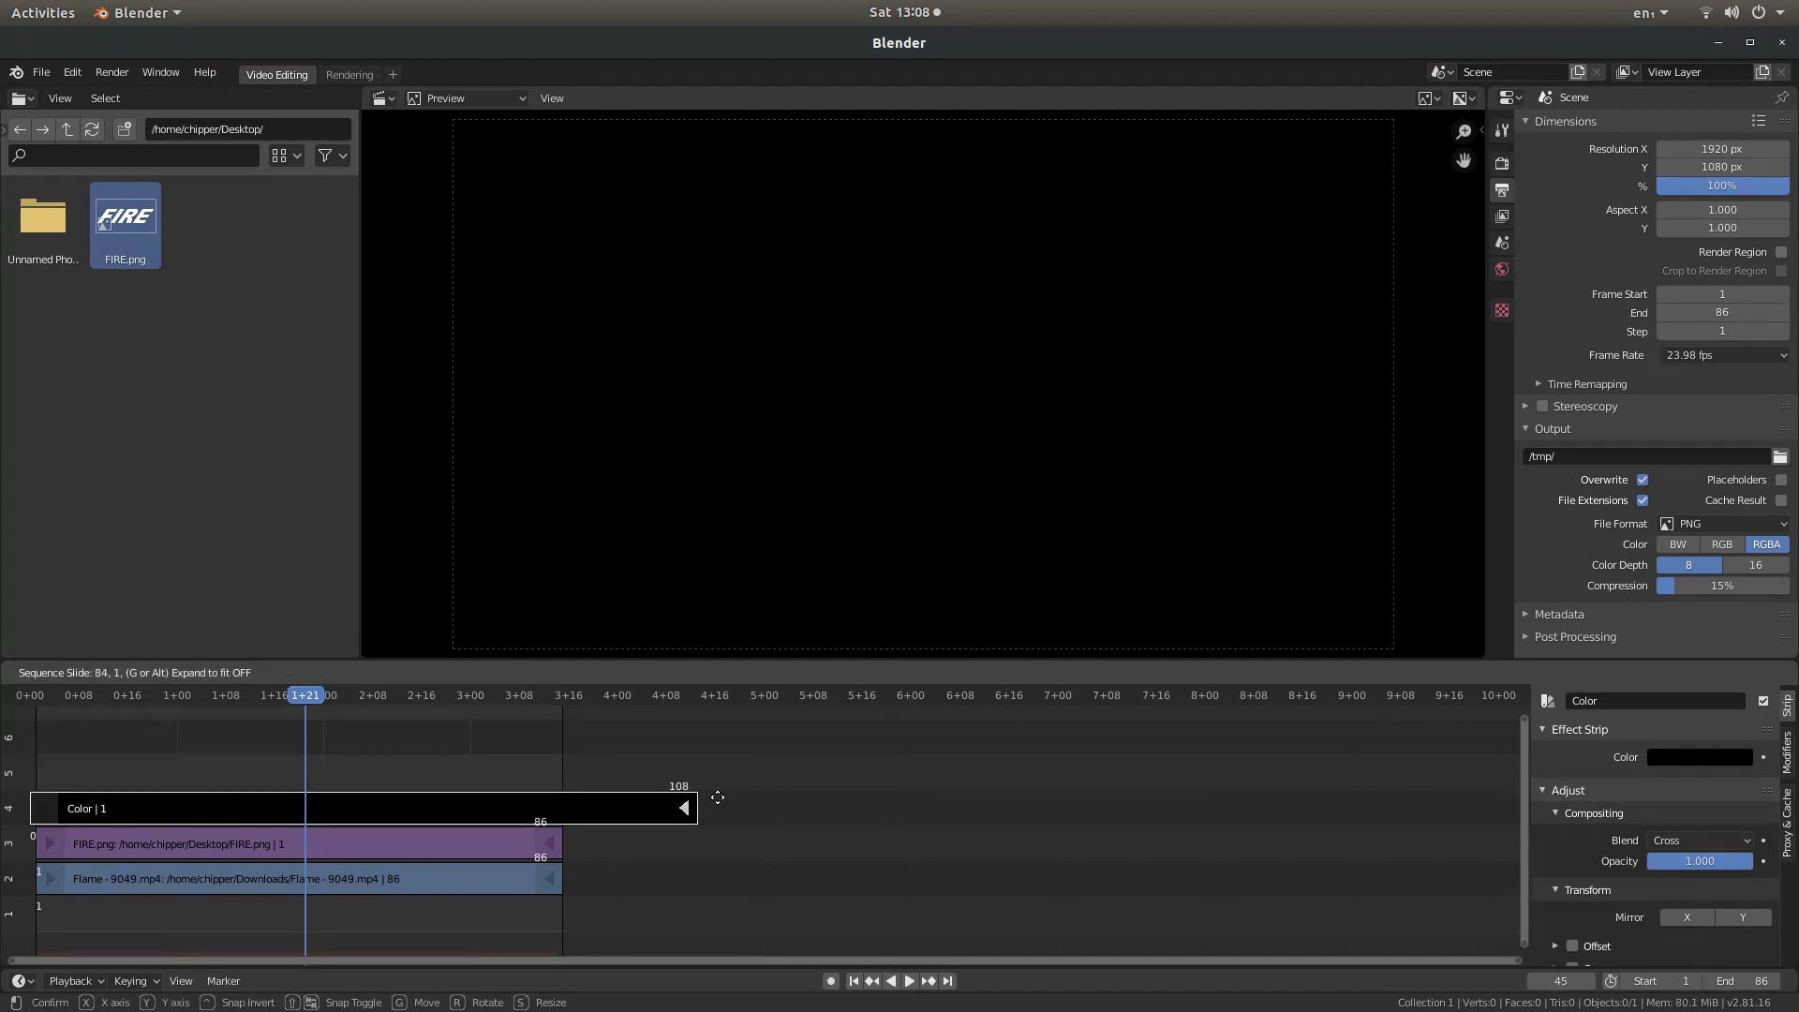
{"action": "key", "text": "Escape"}
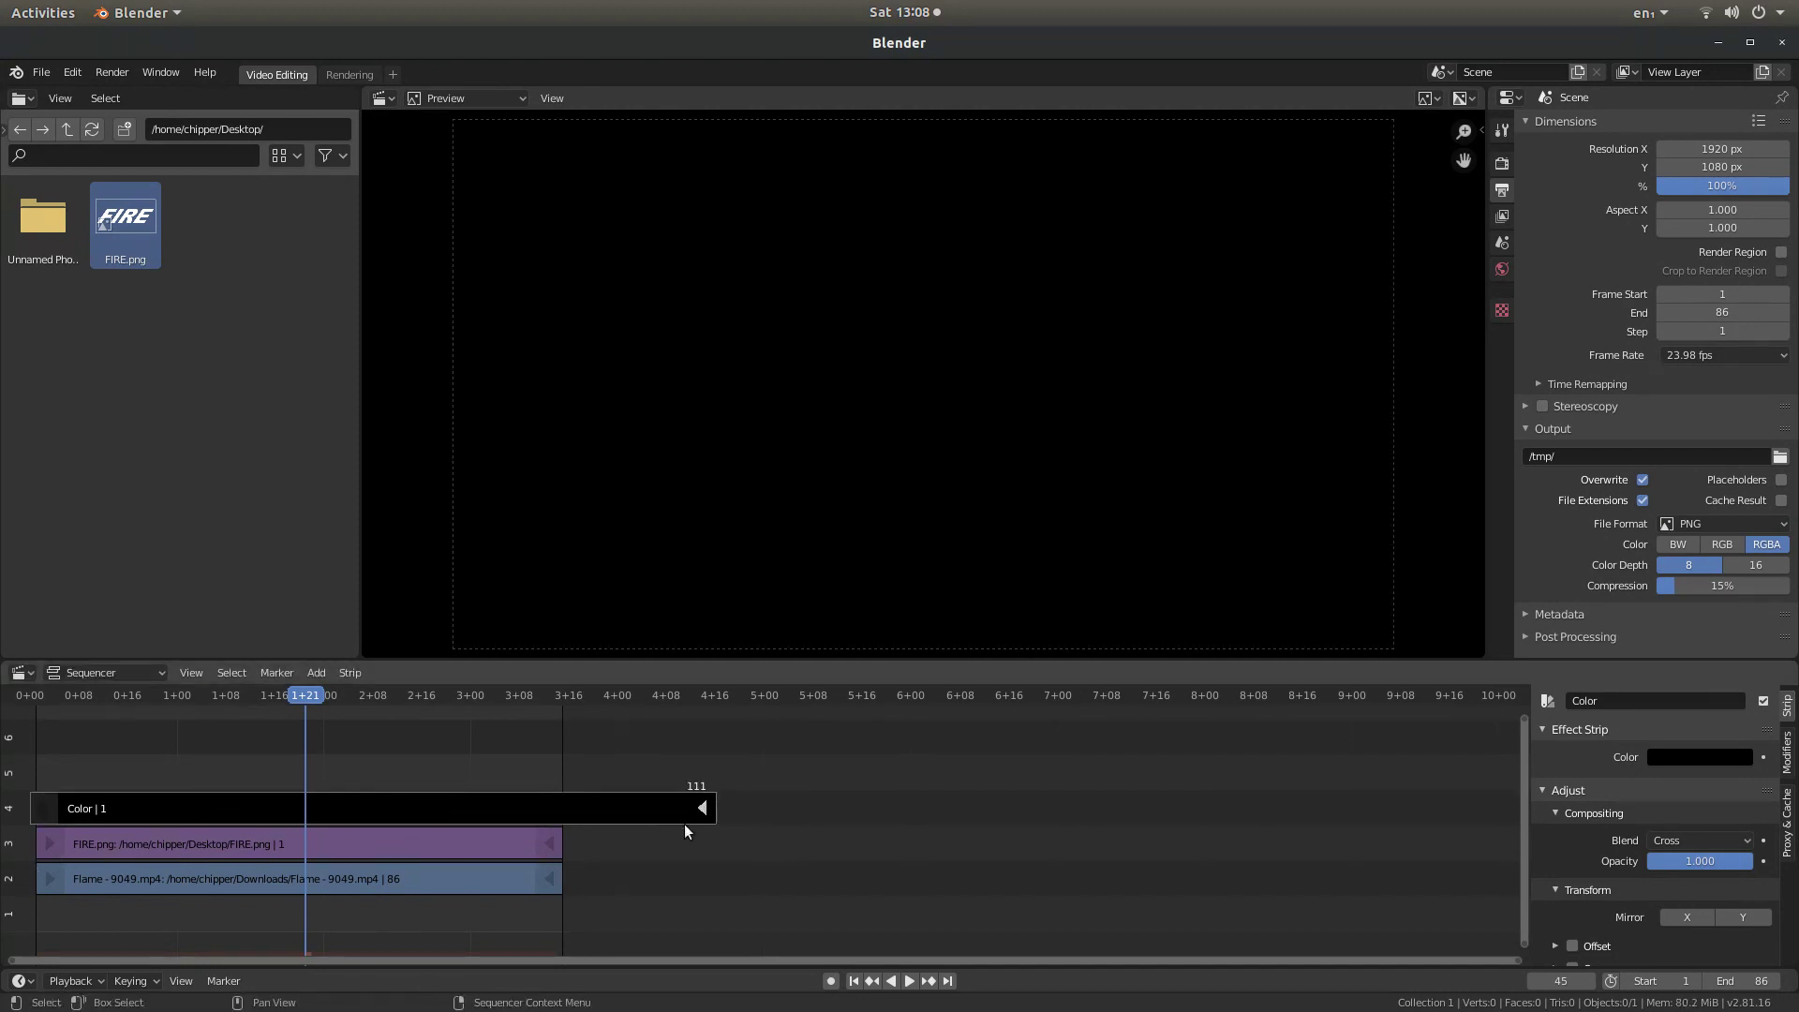
{"action": "key", "text": "g"}
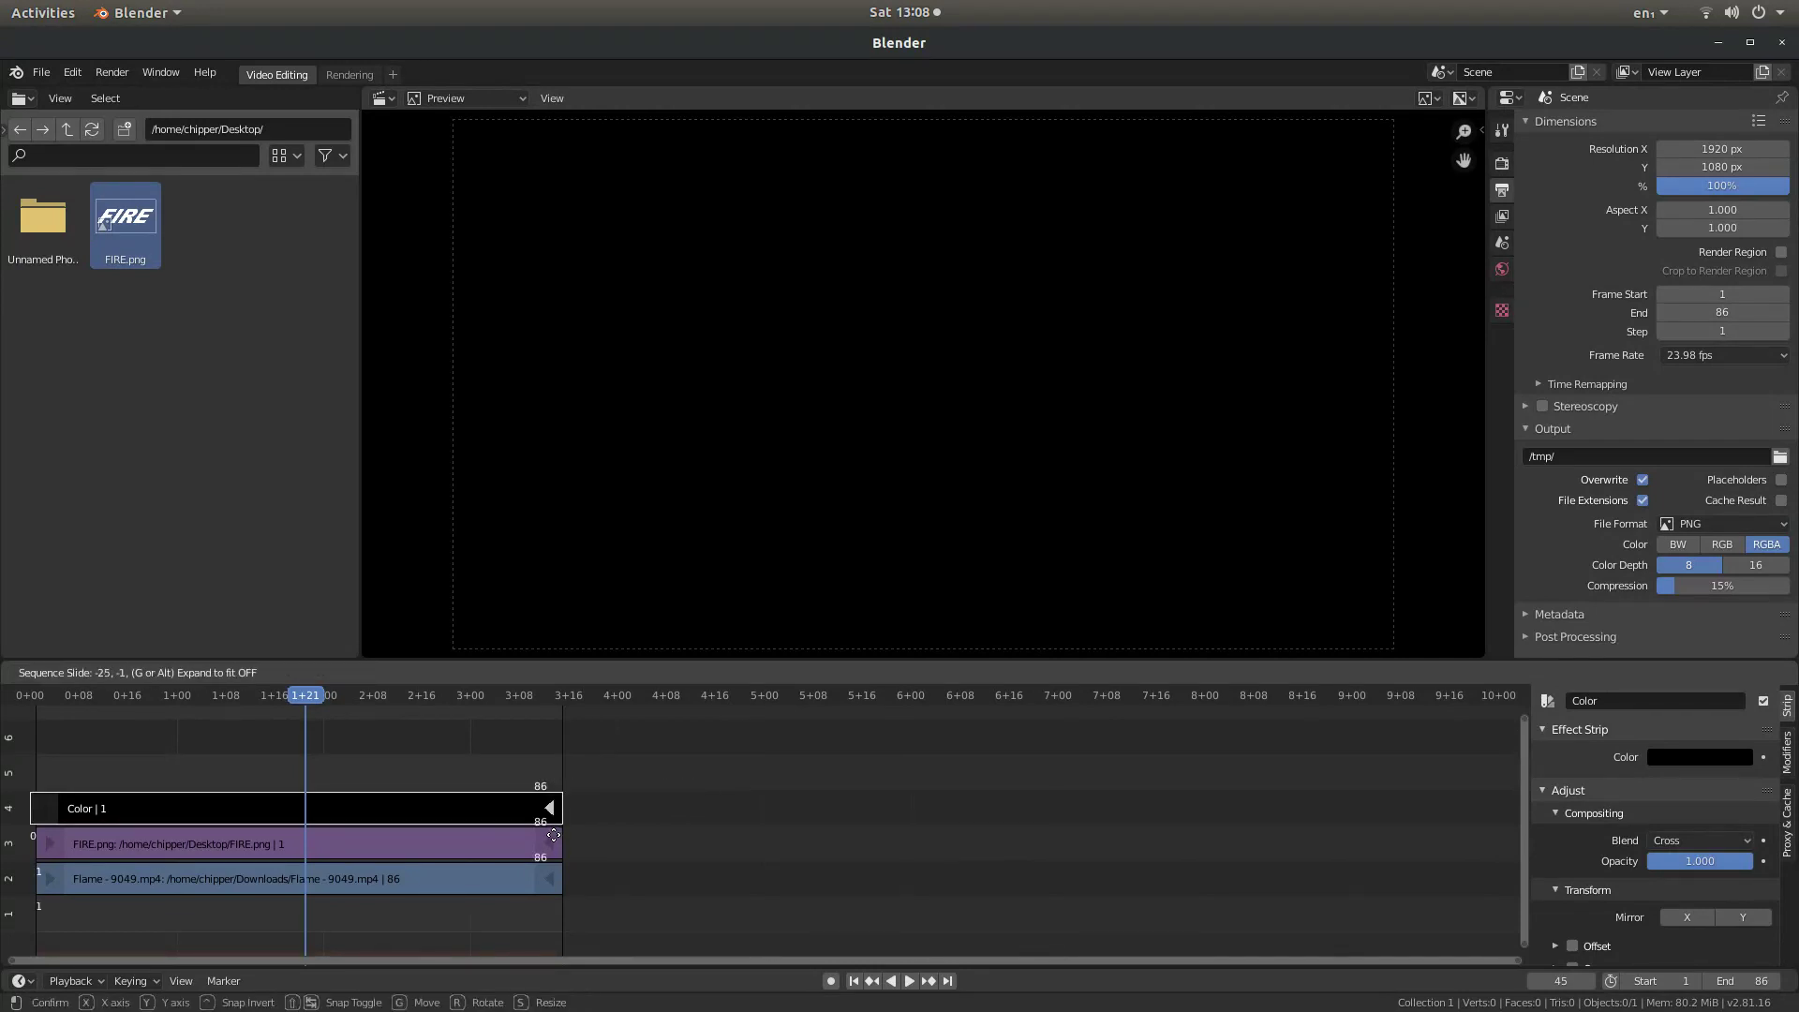
{"action": "left_click", "coordinate": [553, 835]}
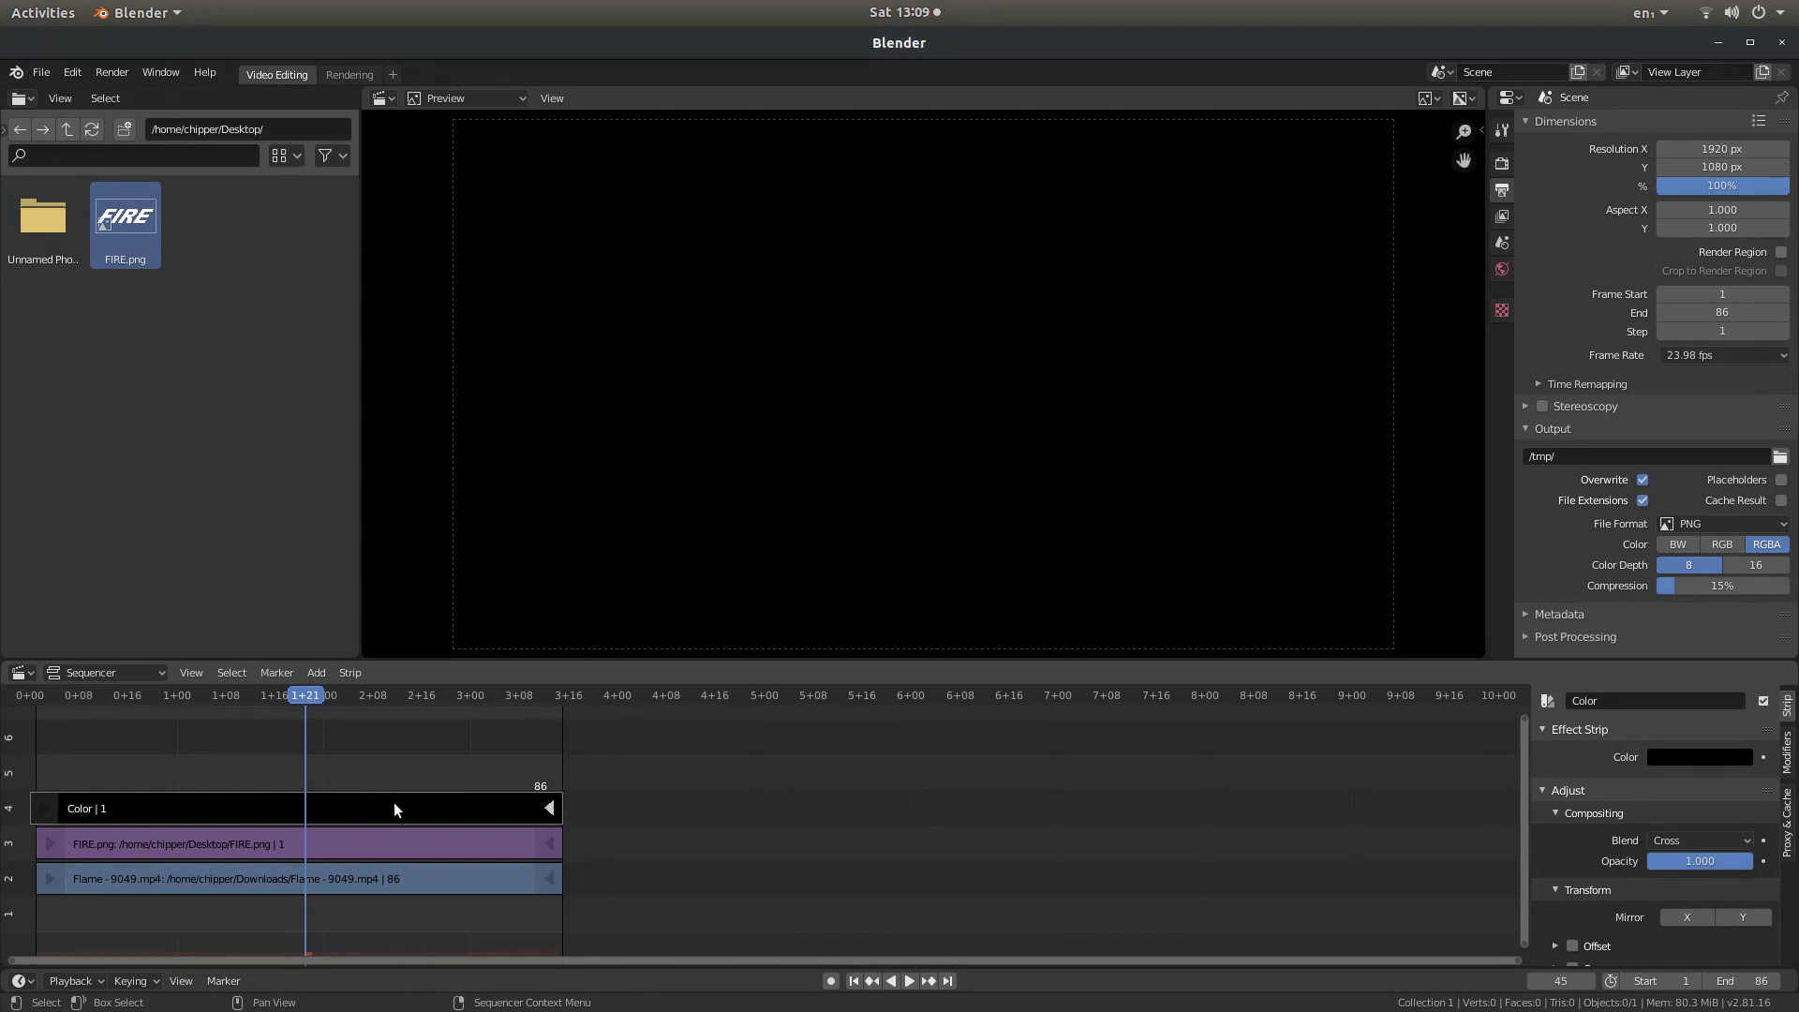
{"action": "left_click", "coordinate": [324, 811]}
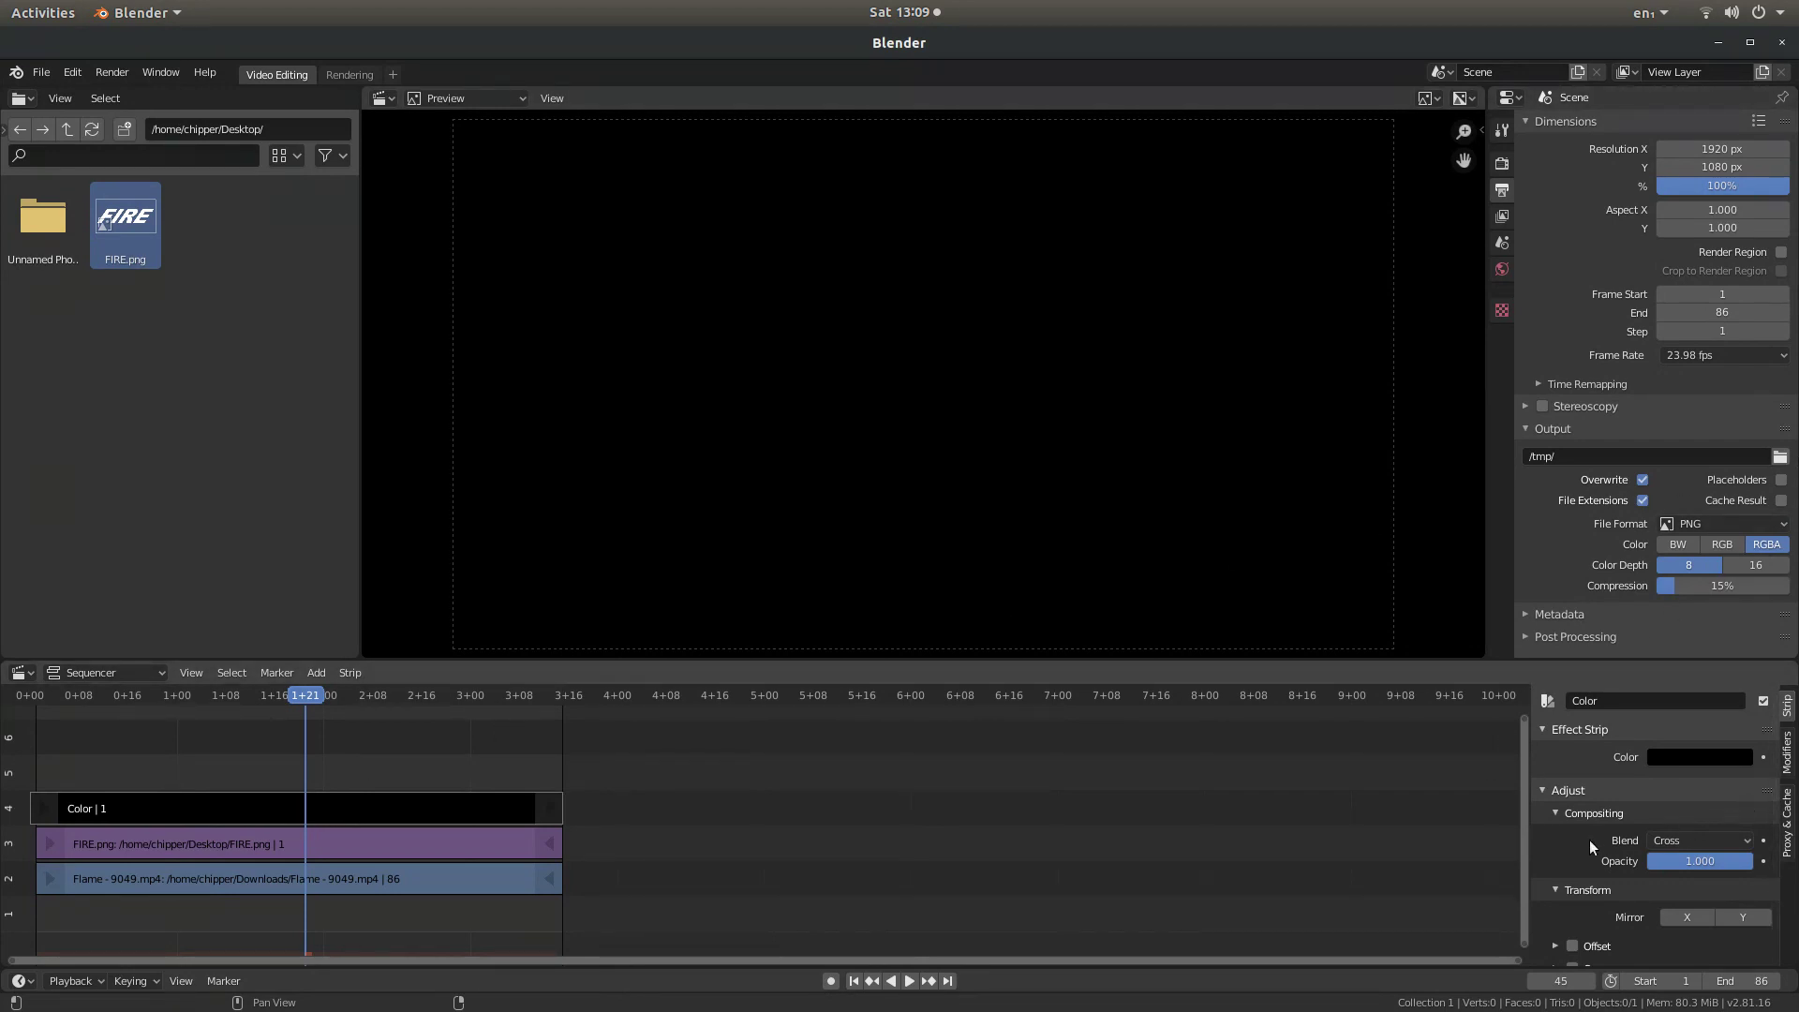
- Set the Color strip's blend mode to Alpha Under, then glance at the Render menu and close it
{"action": "left_click", "coordinate": [1702, 834]}
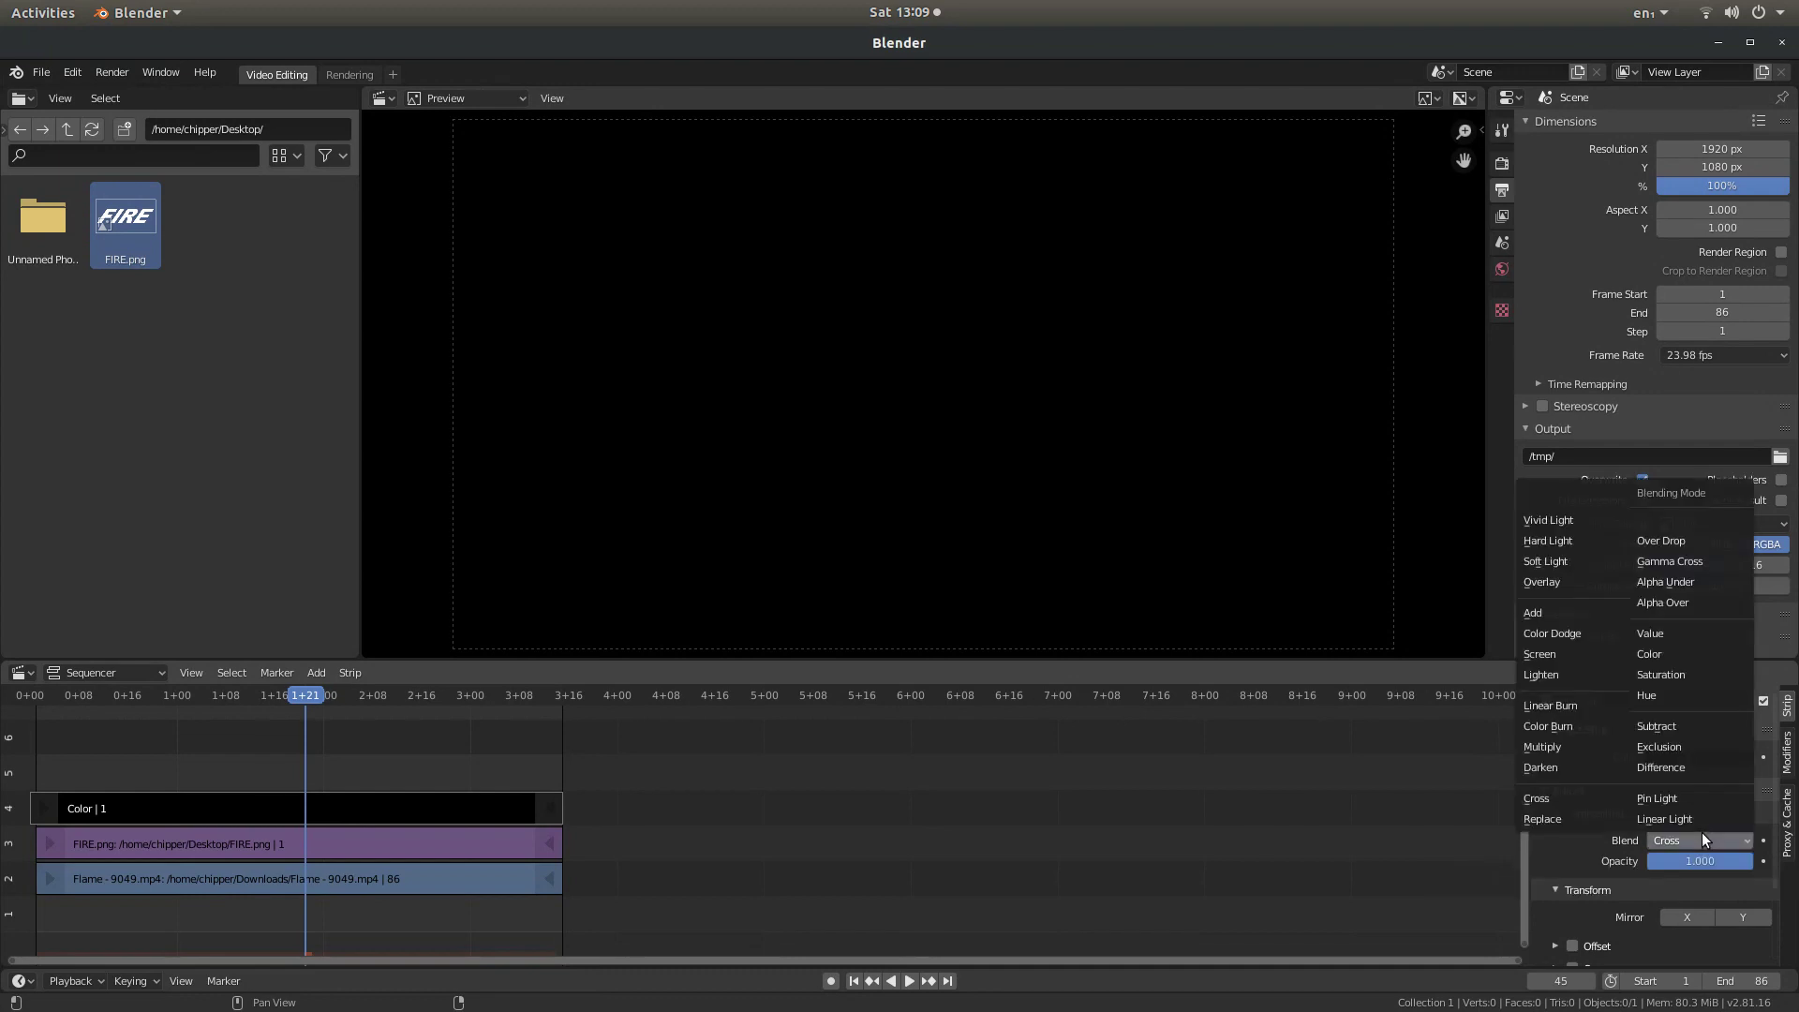
{"action": "left_click", "coordinate": [1701, 582]}
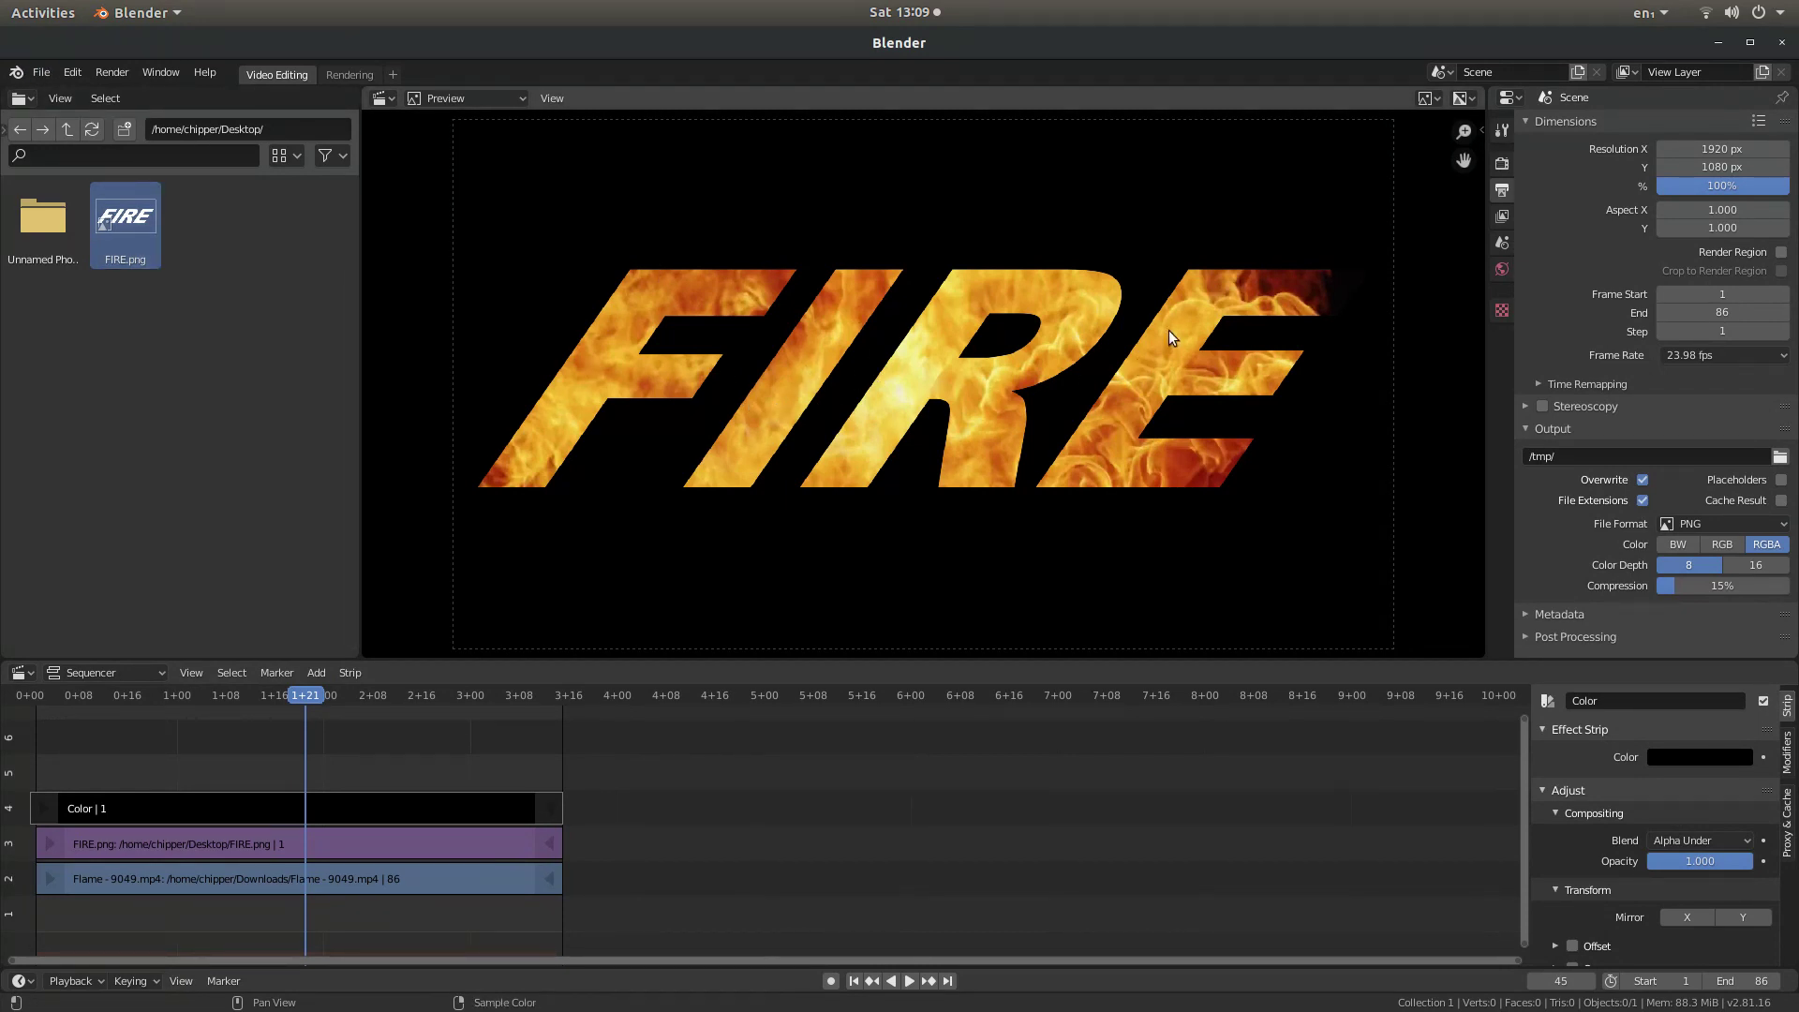
{"action": "left_click", "coordinate": [124, 68]}
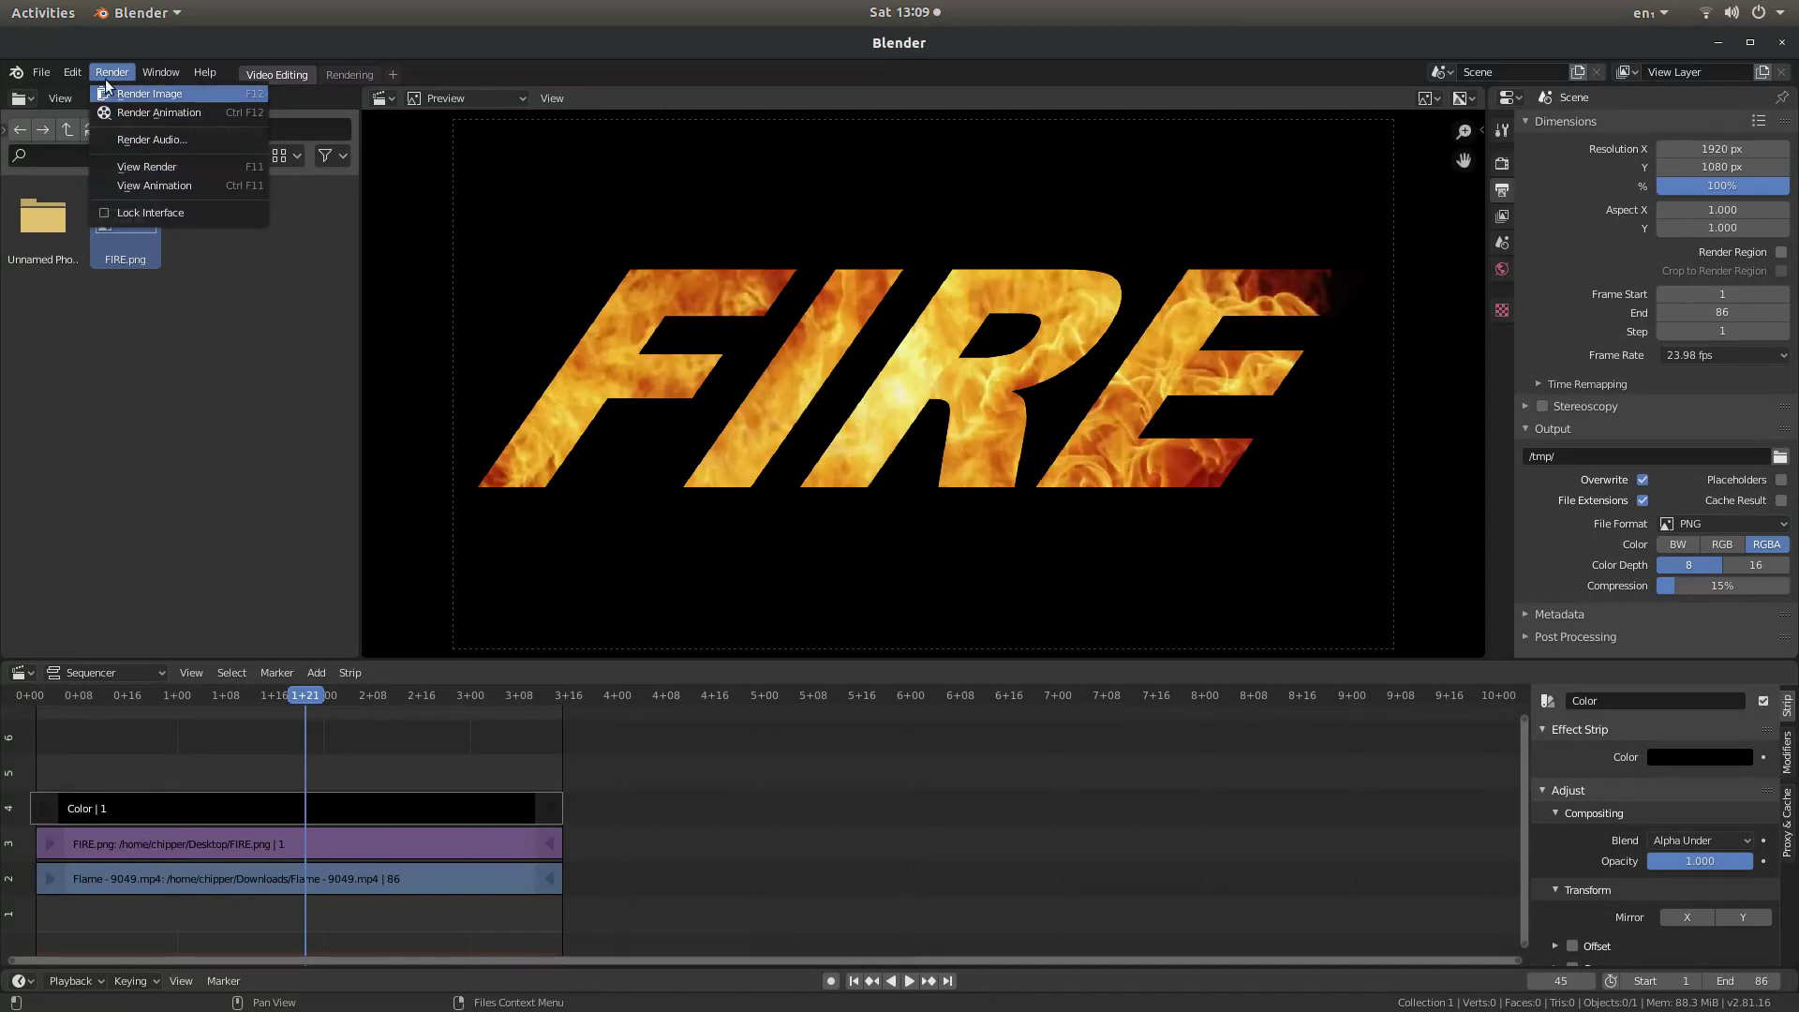
{"action": "left_click", "coordinate": [255, 420]}
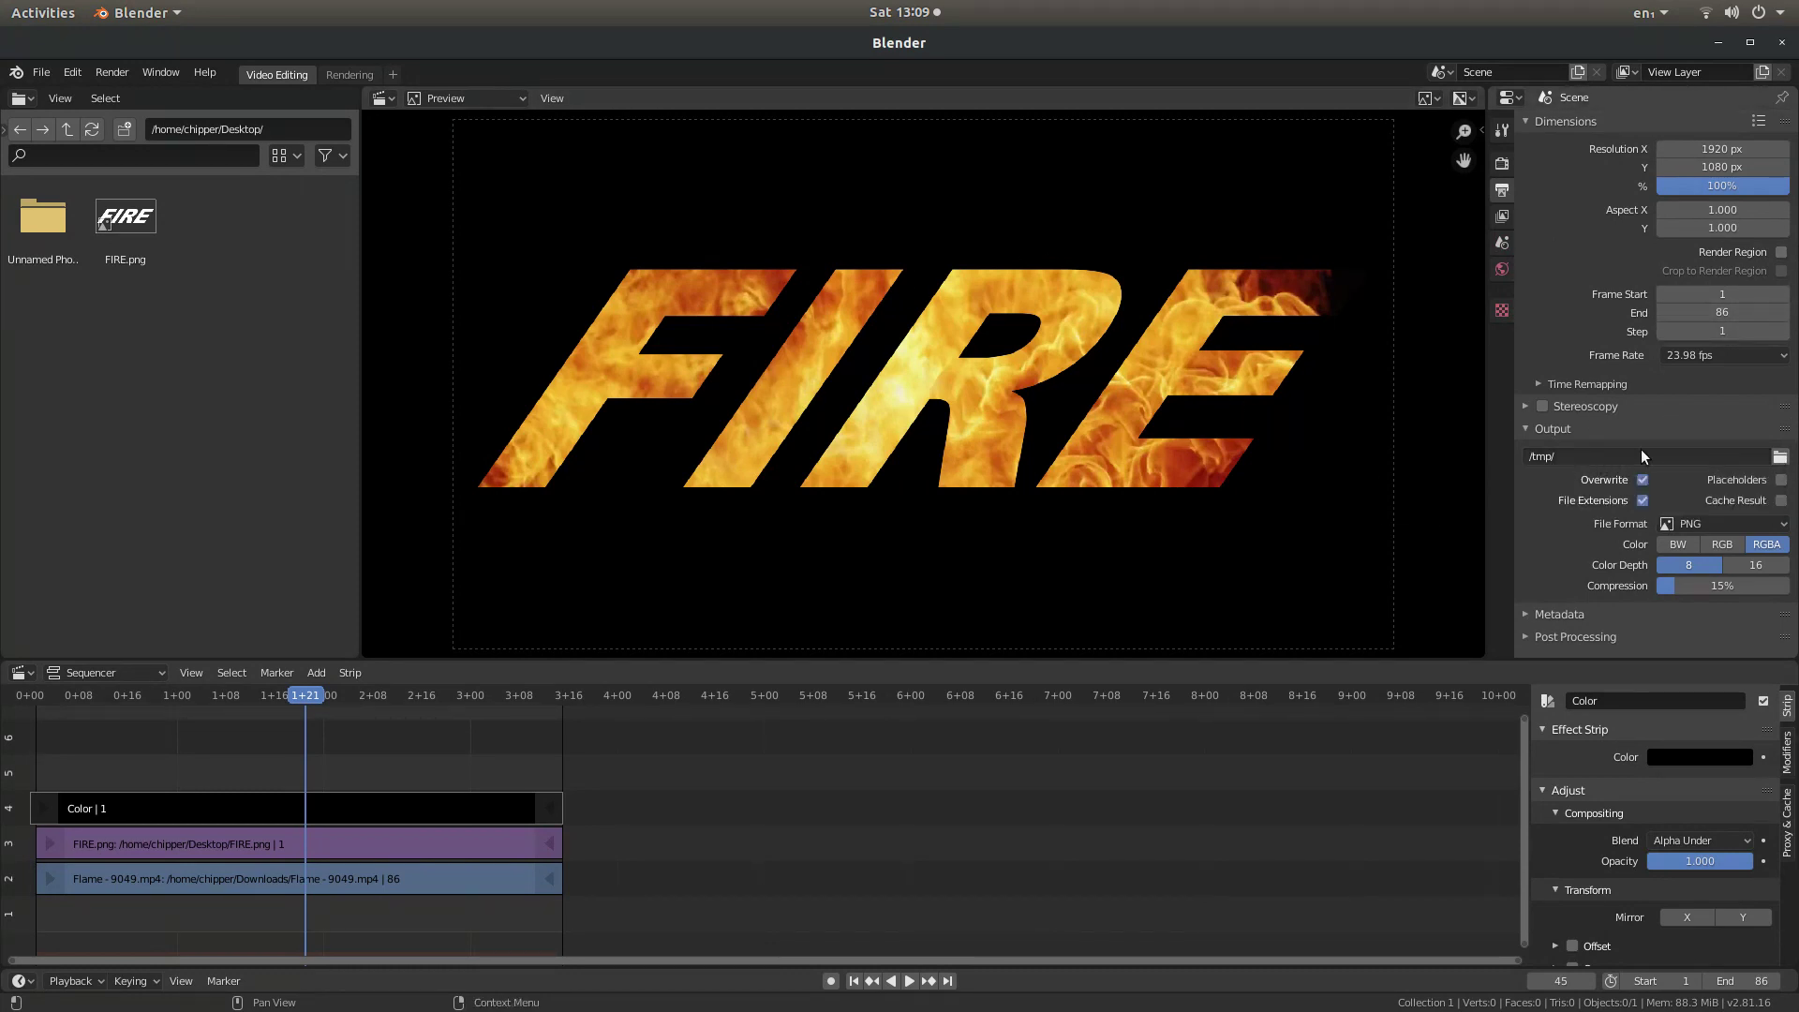
- Point the render output to the Desktop with the file name FIRE 2
{"action": "left_click", "coordinate": [1780, 456]}
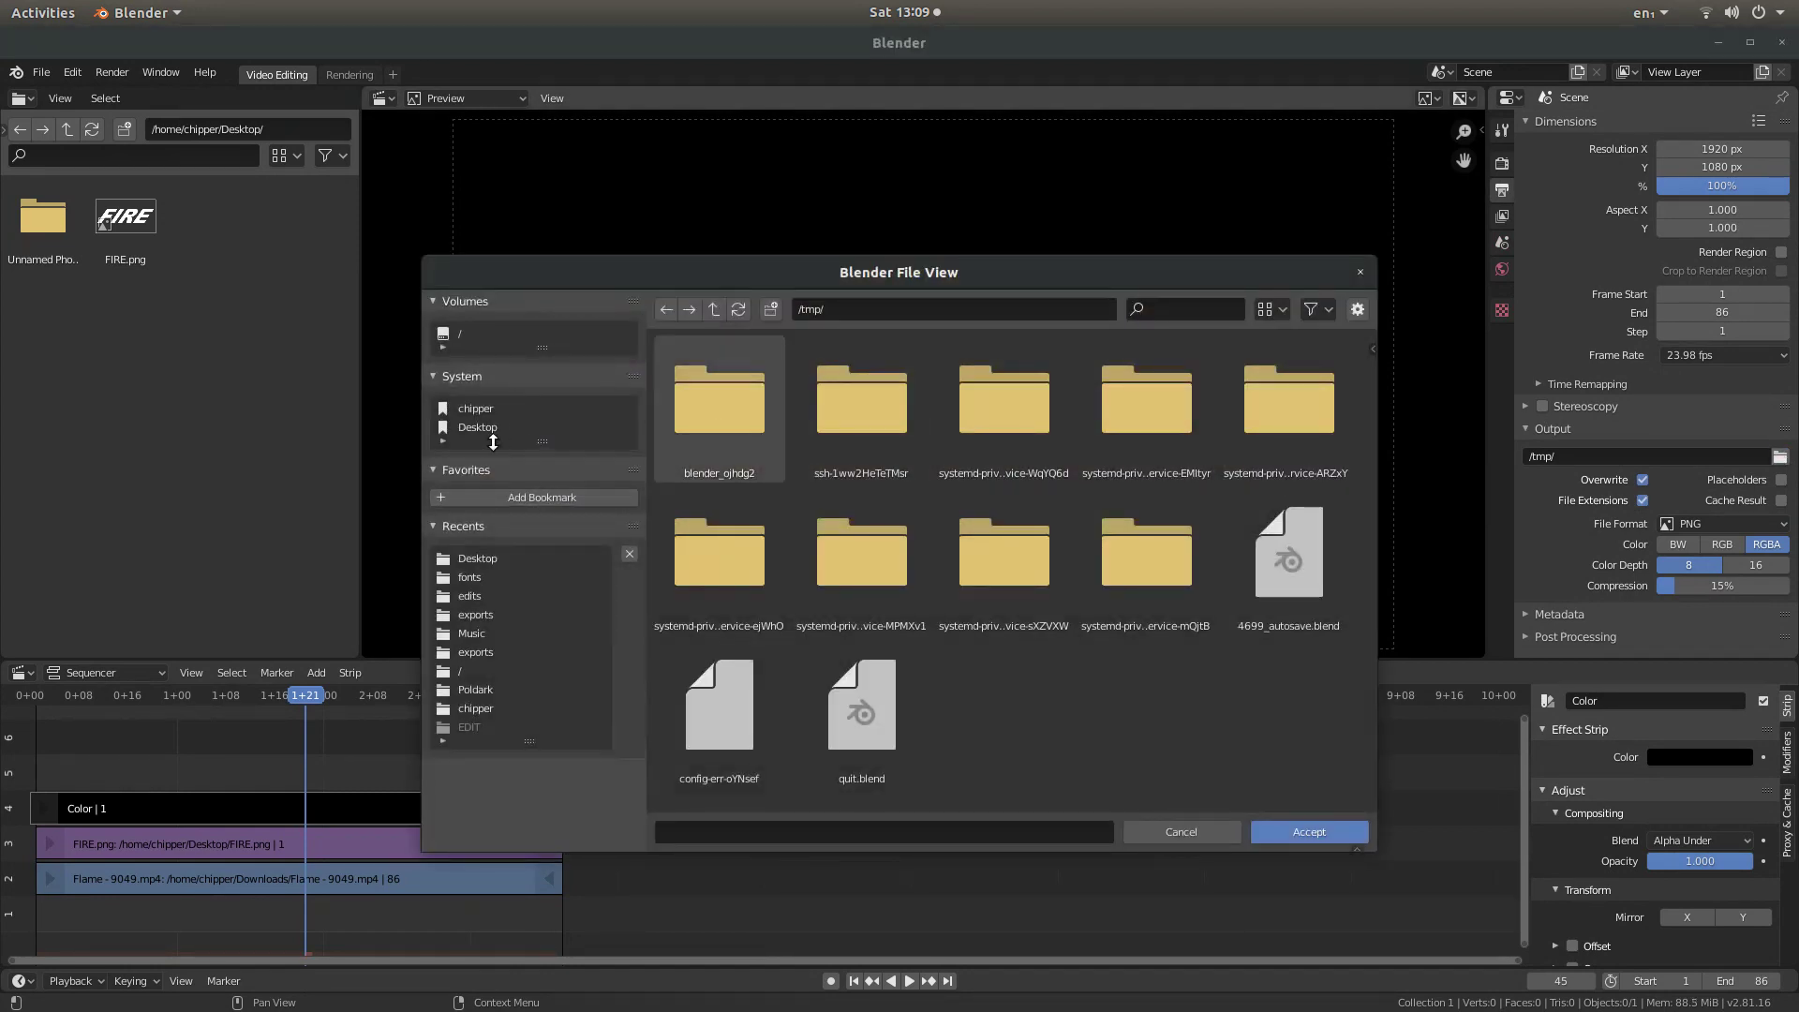
{"action": "left_click", "coordinate": [465, 428]}
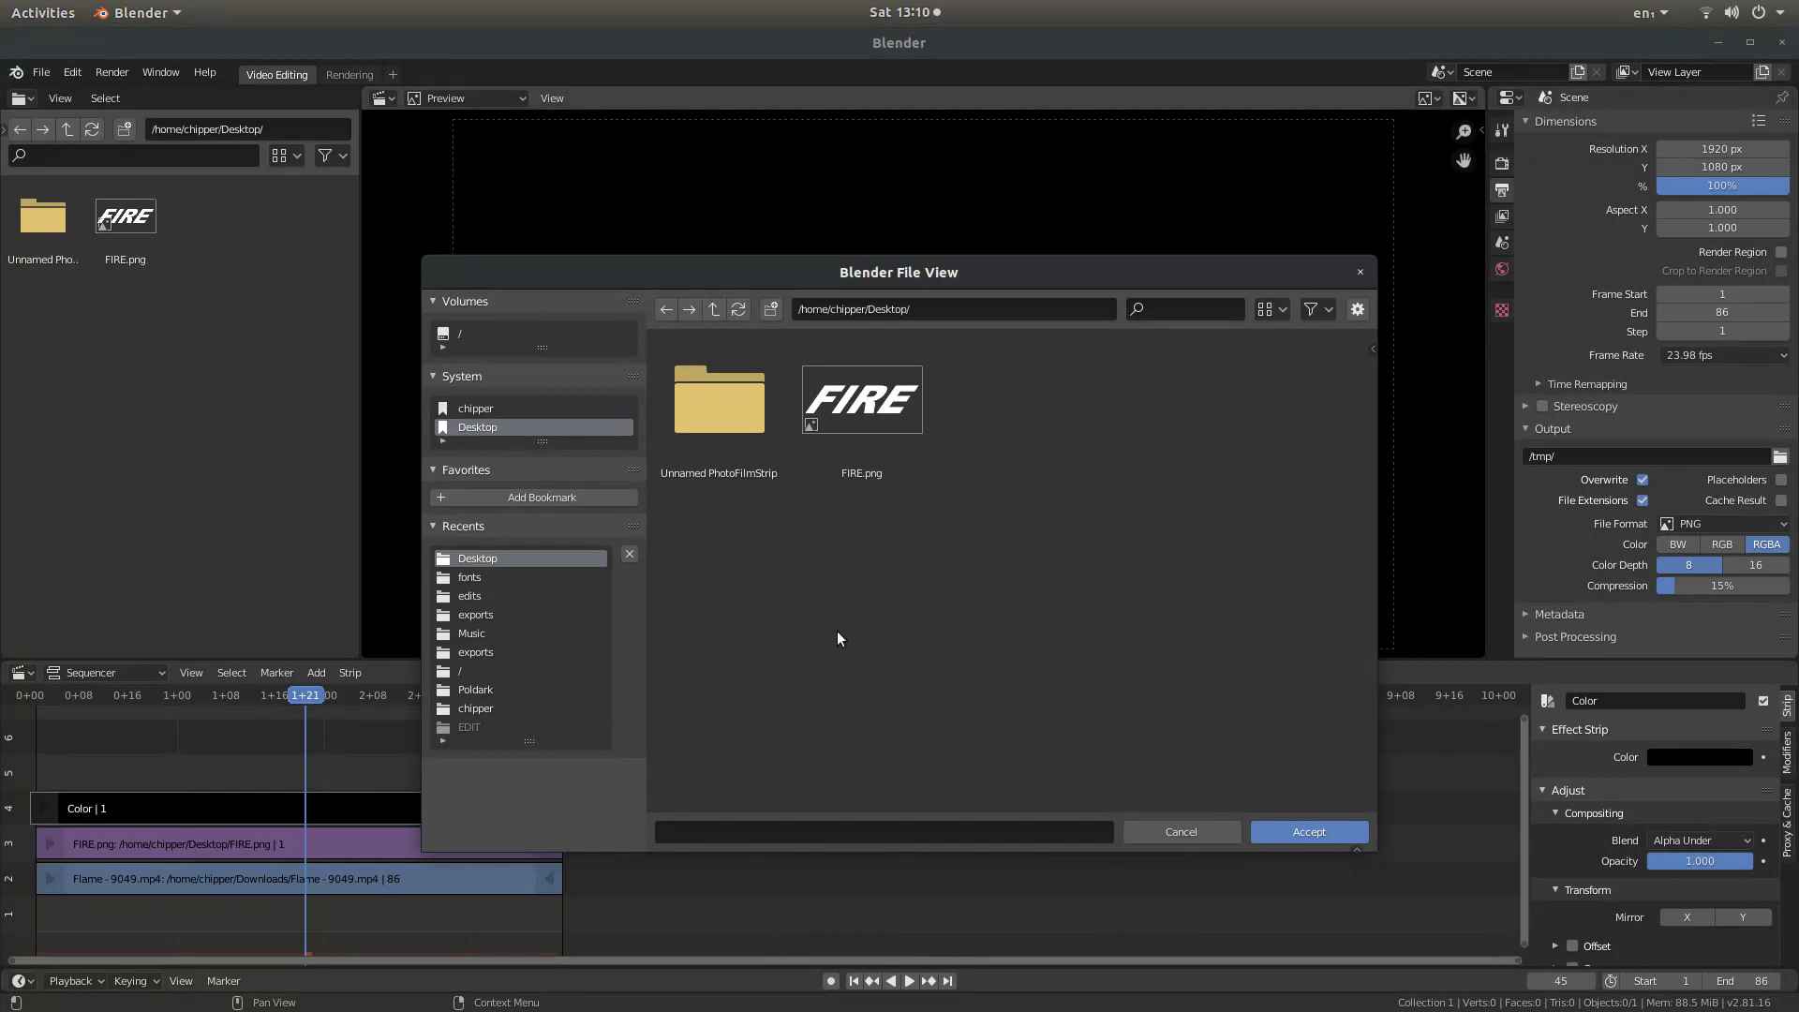
{"action": "left_click", "coordinate": [745, 835]}
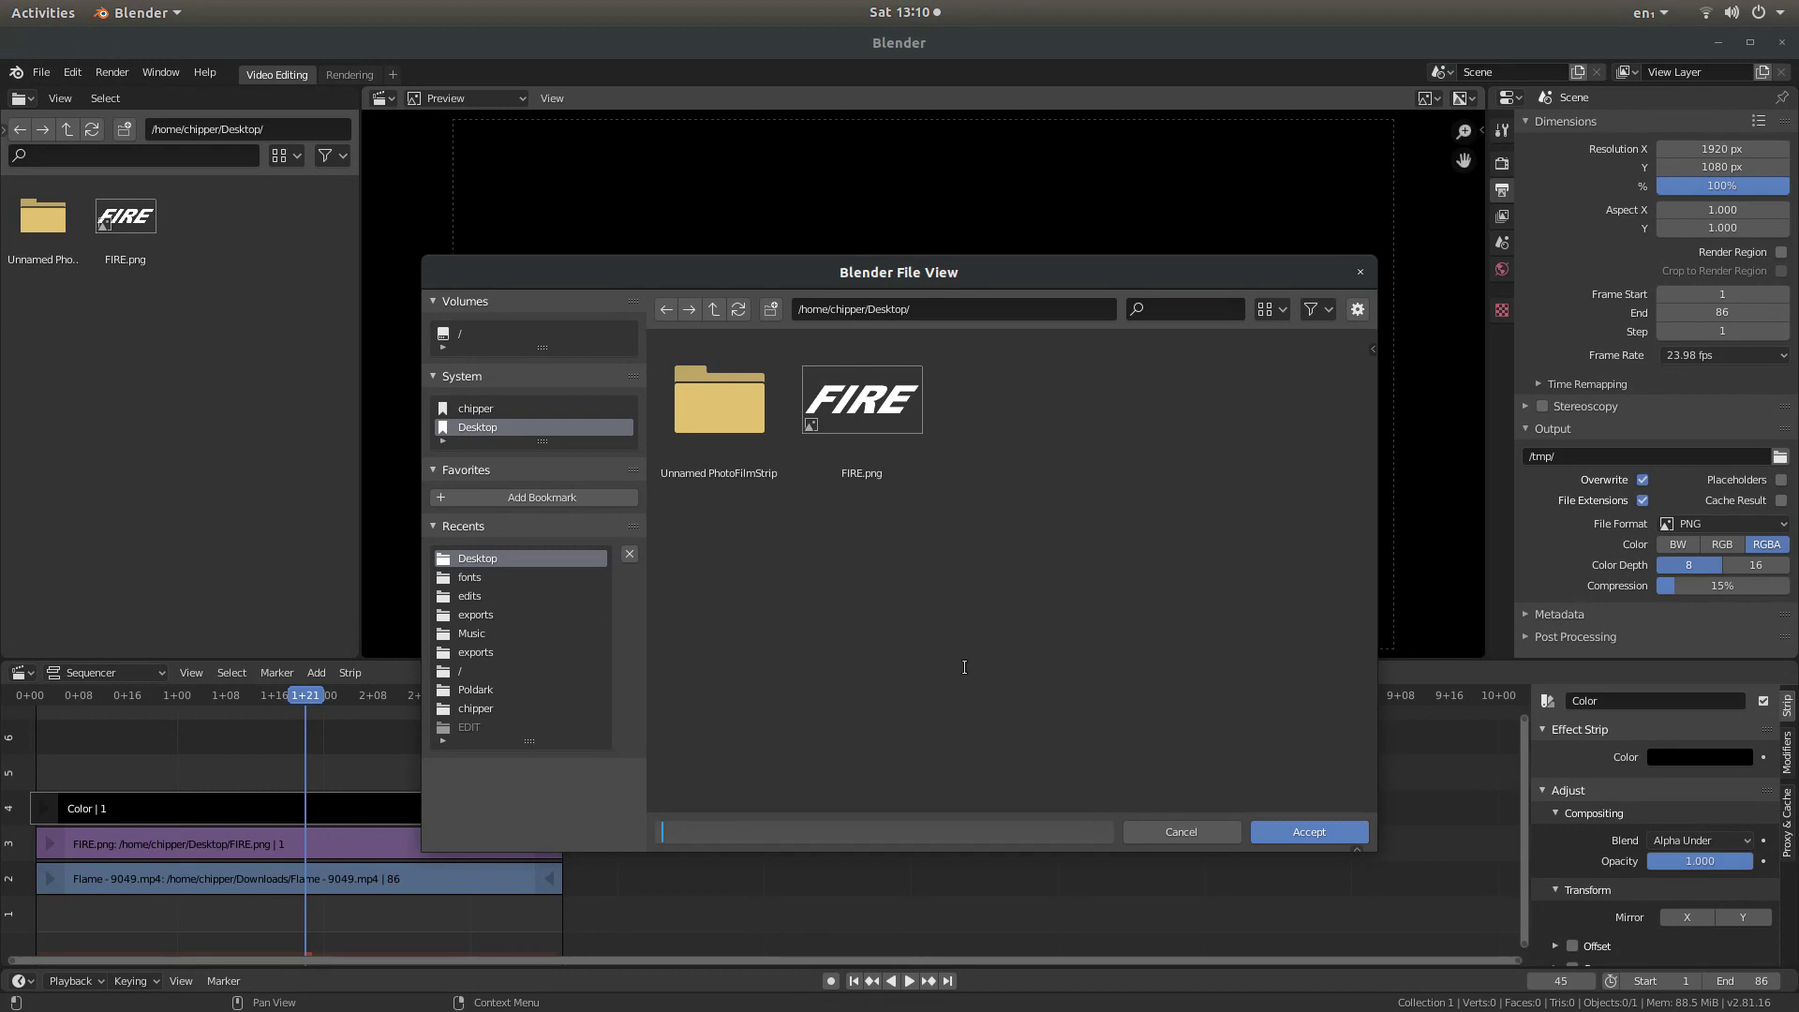
{"action": "type", "text": "FIRE 2"}
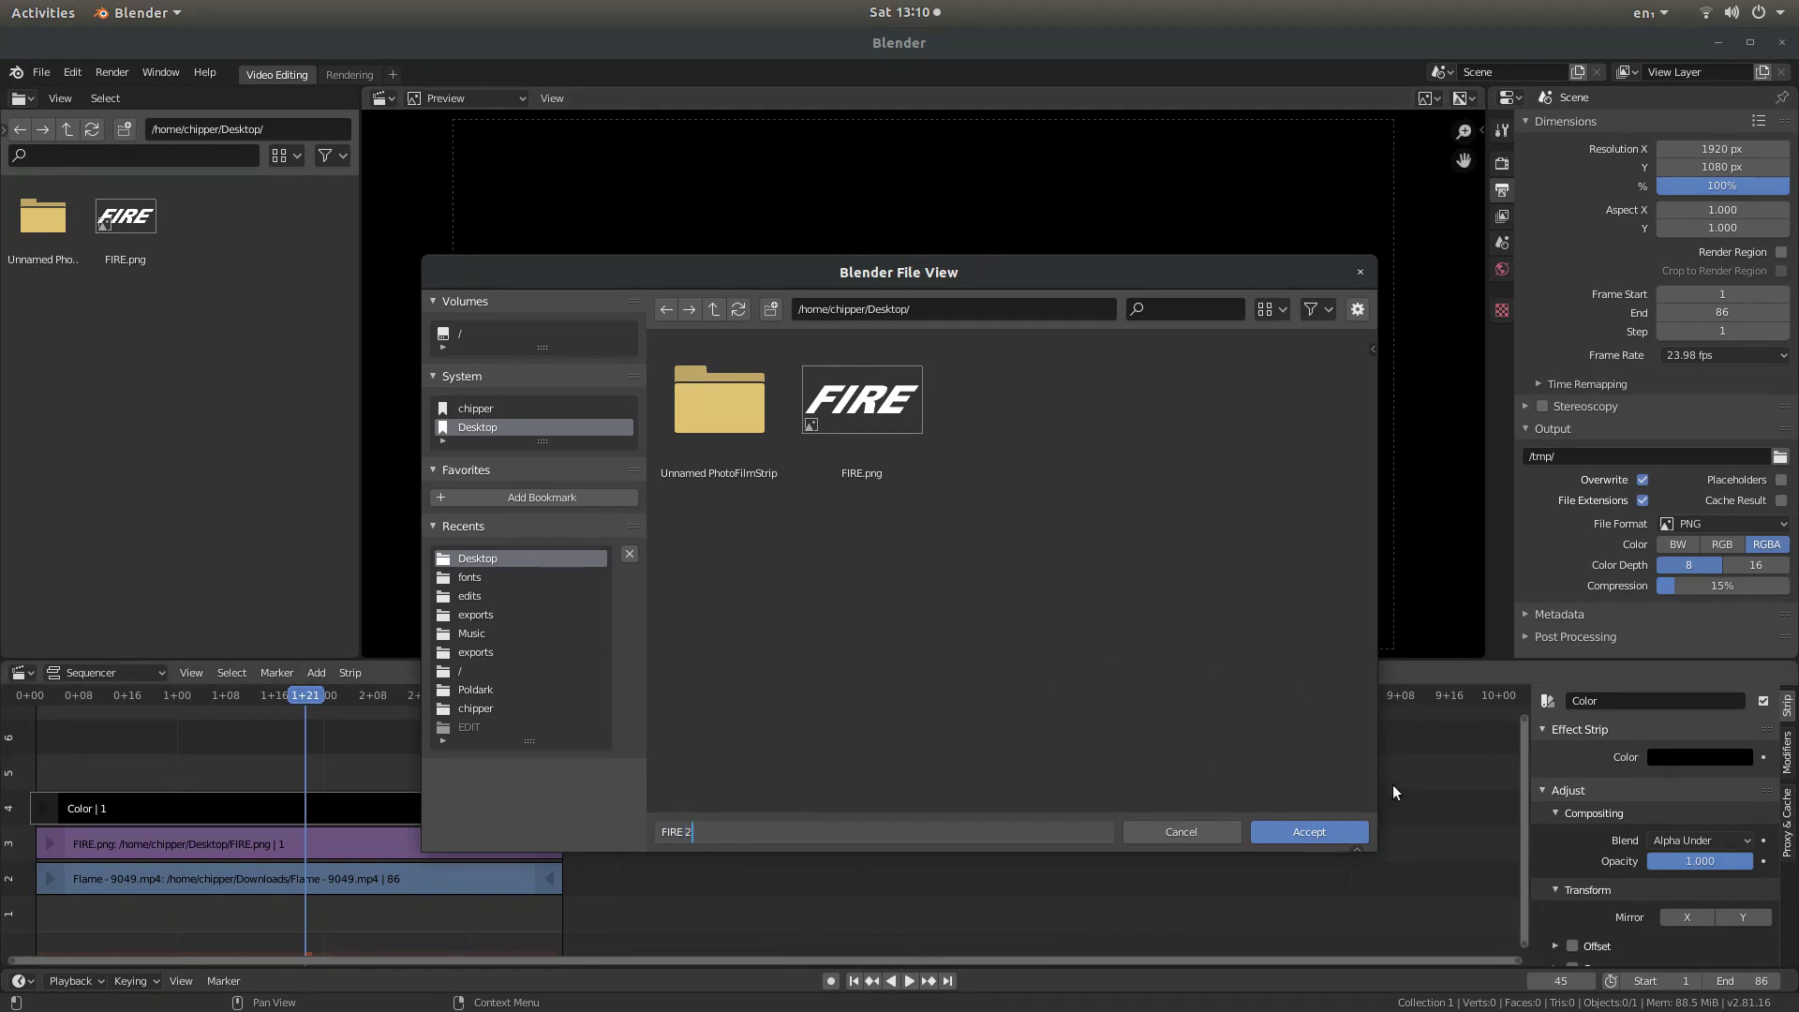
{"action": "left_click", "coordinate": [1310, 832]}
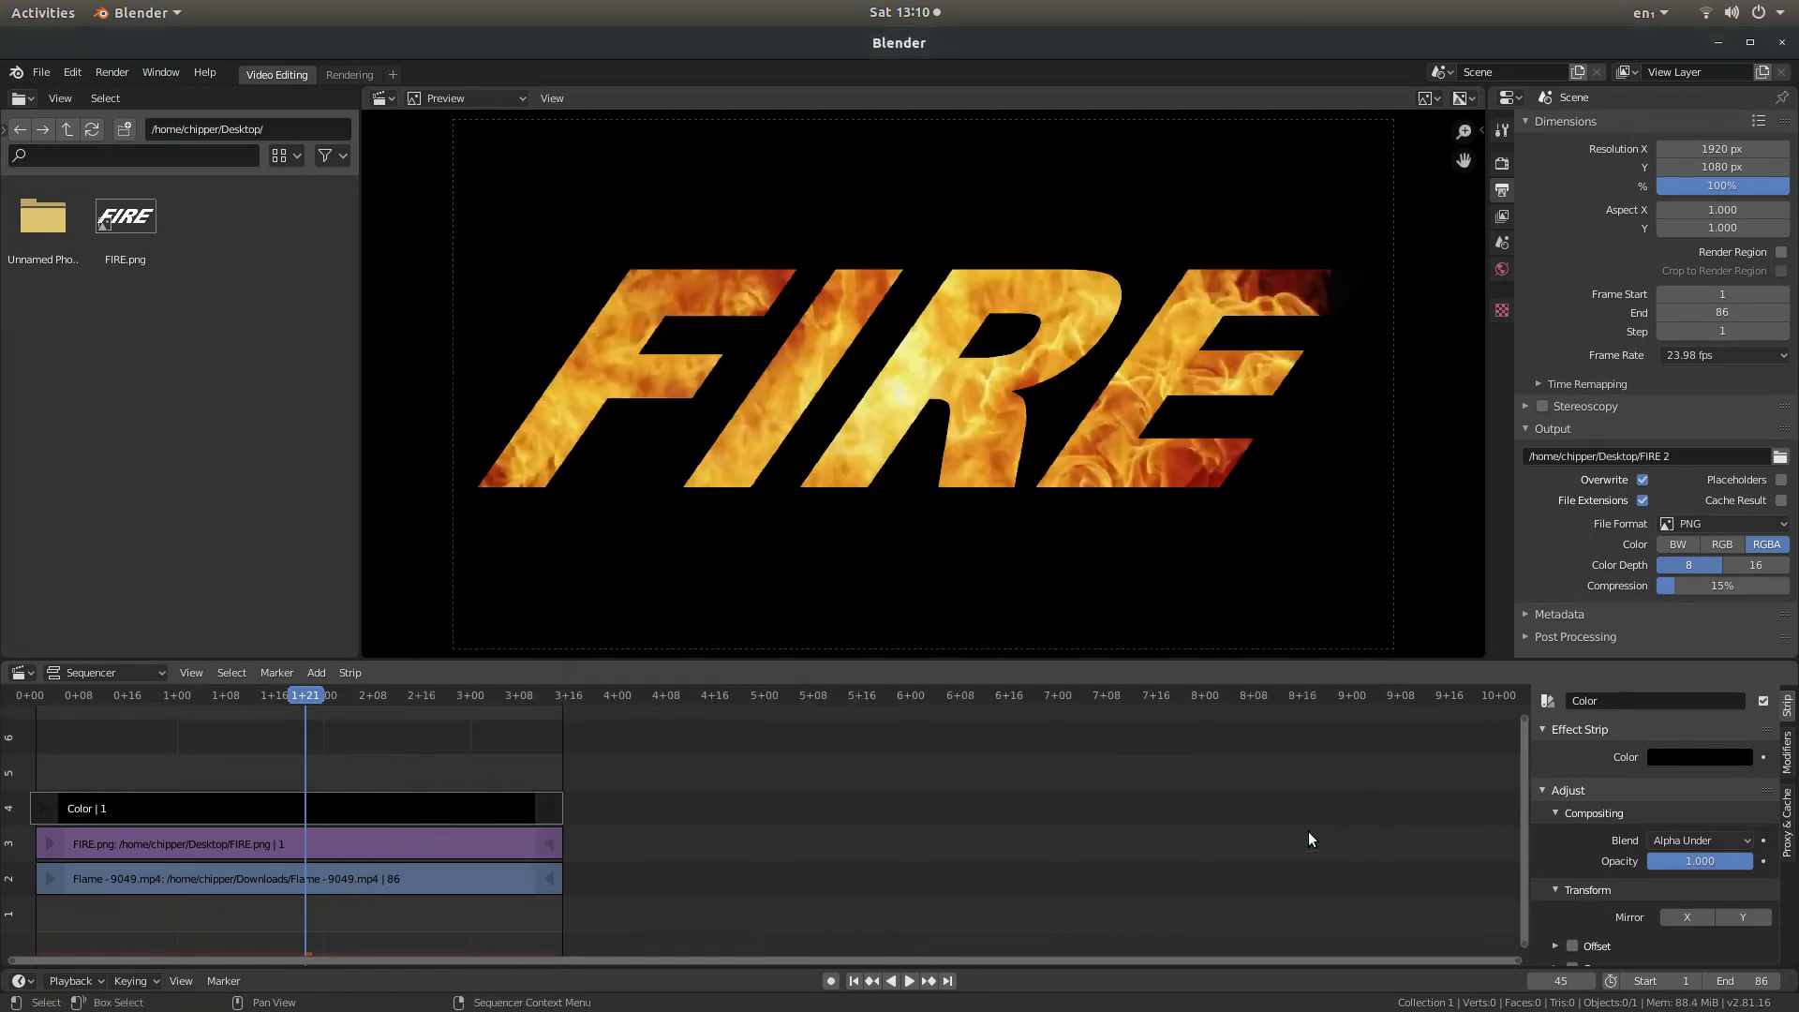
- Change the file format from PNG to FFmpeg video with a Matroska container
{"action": "left_click", "coordinate": [1744, 522]}
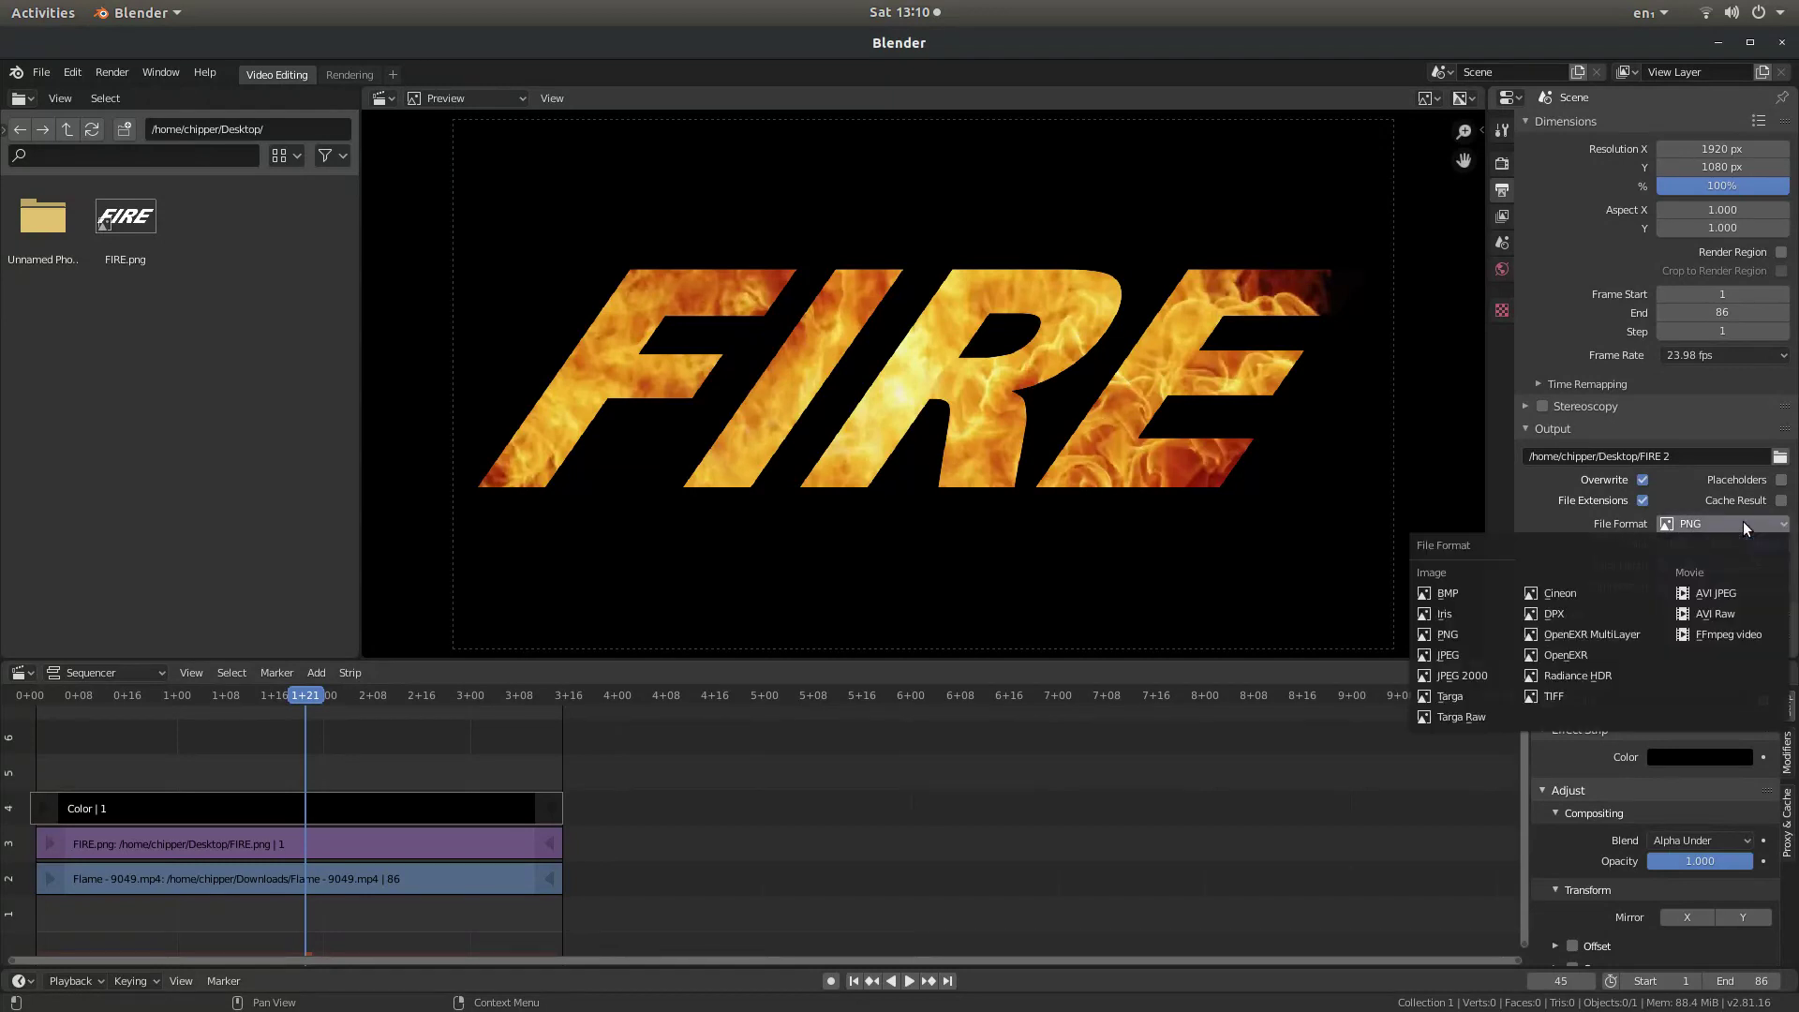
{"action": "left_click", "coordinate": [1732, 634]}
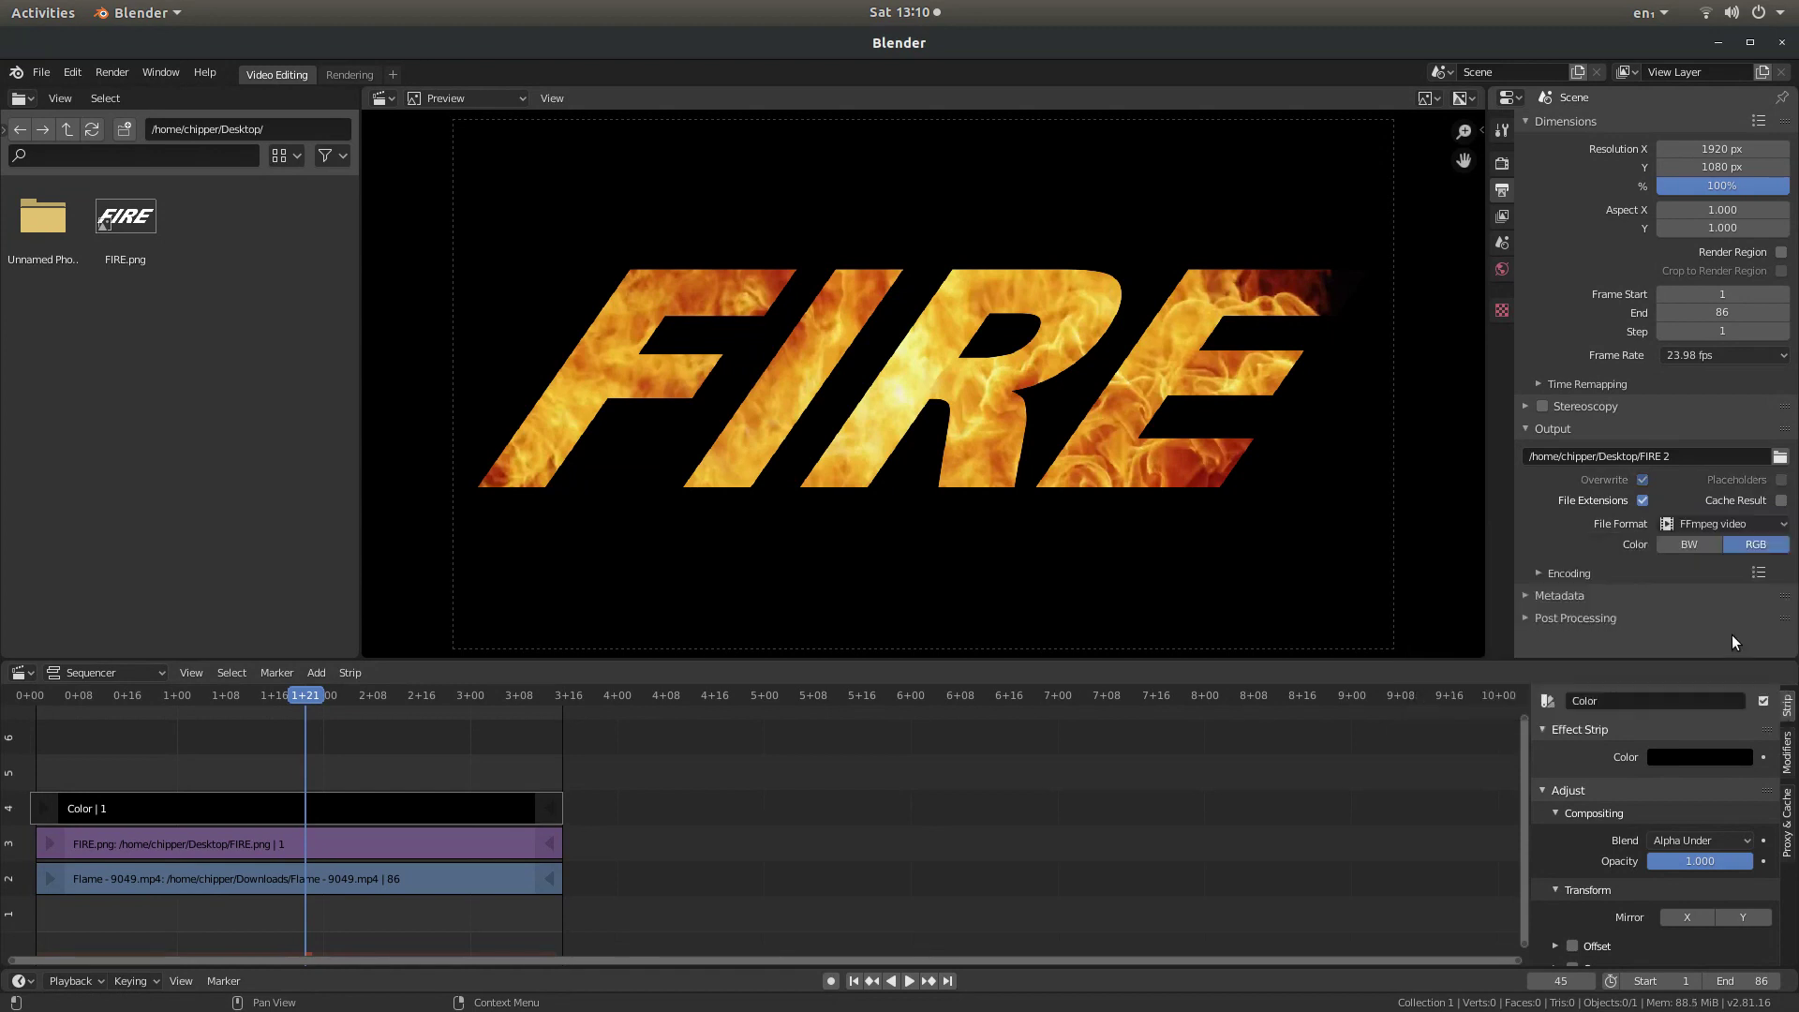
{"action": "left_click", "coordinate": [1538, 568]}
{"action": "scroll", "coordinate": [1538, 560], "scroll_direction": "down", "scroll_amount": 3}
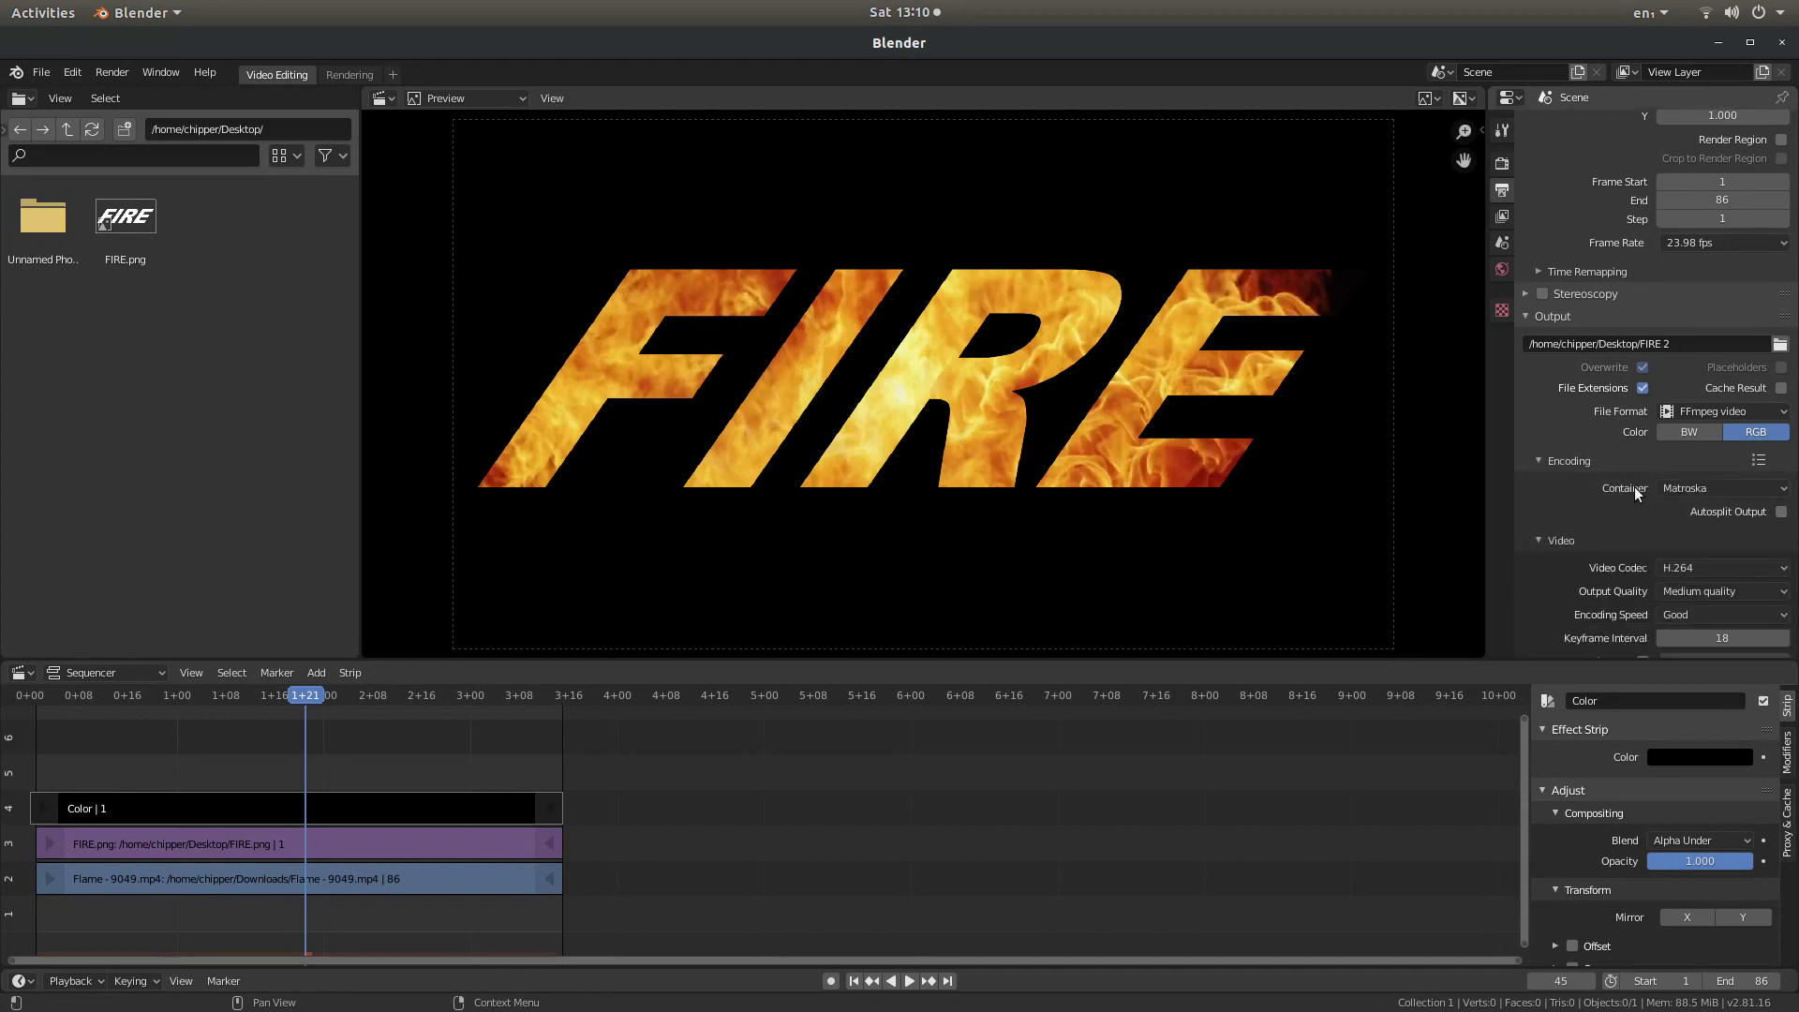
{"action": "left_click", "coordinate": [1717, 488]}
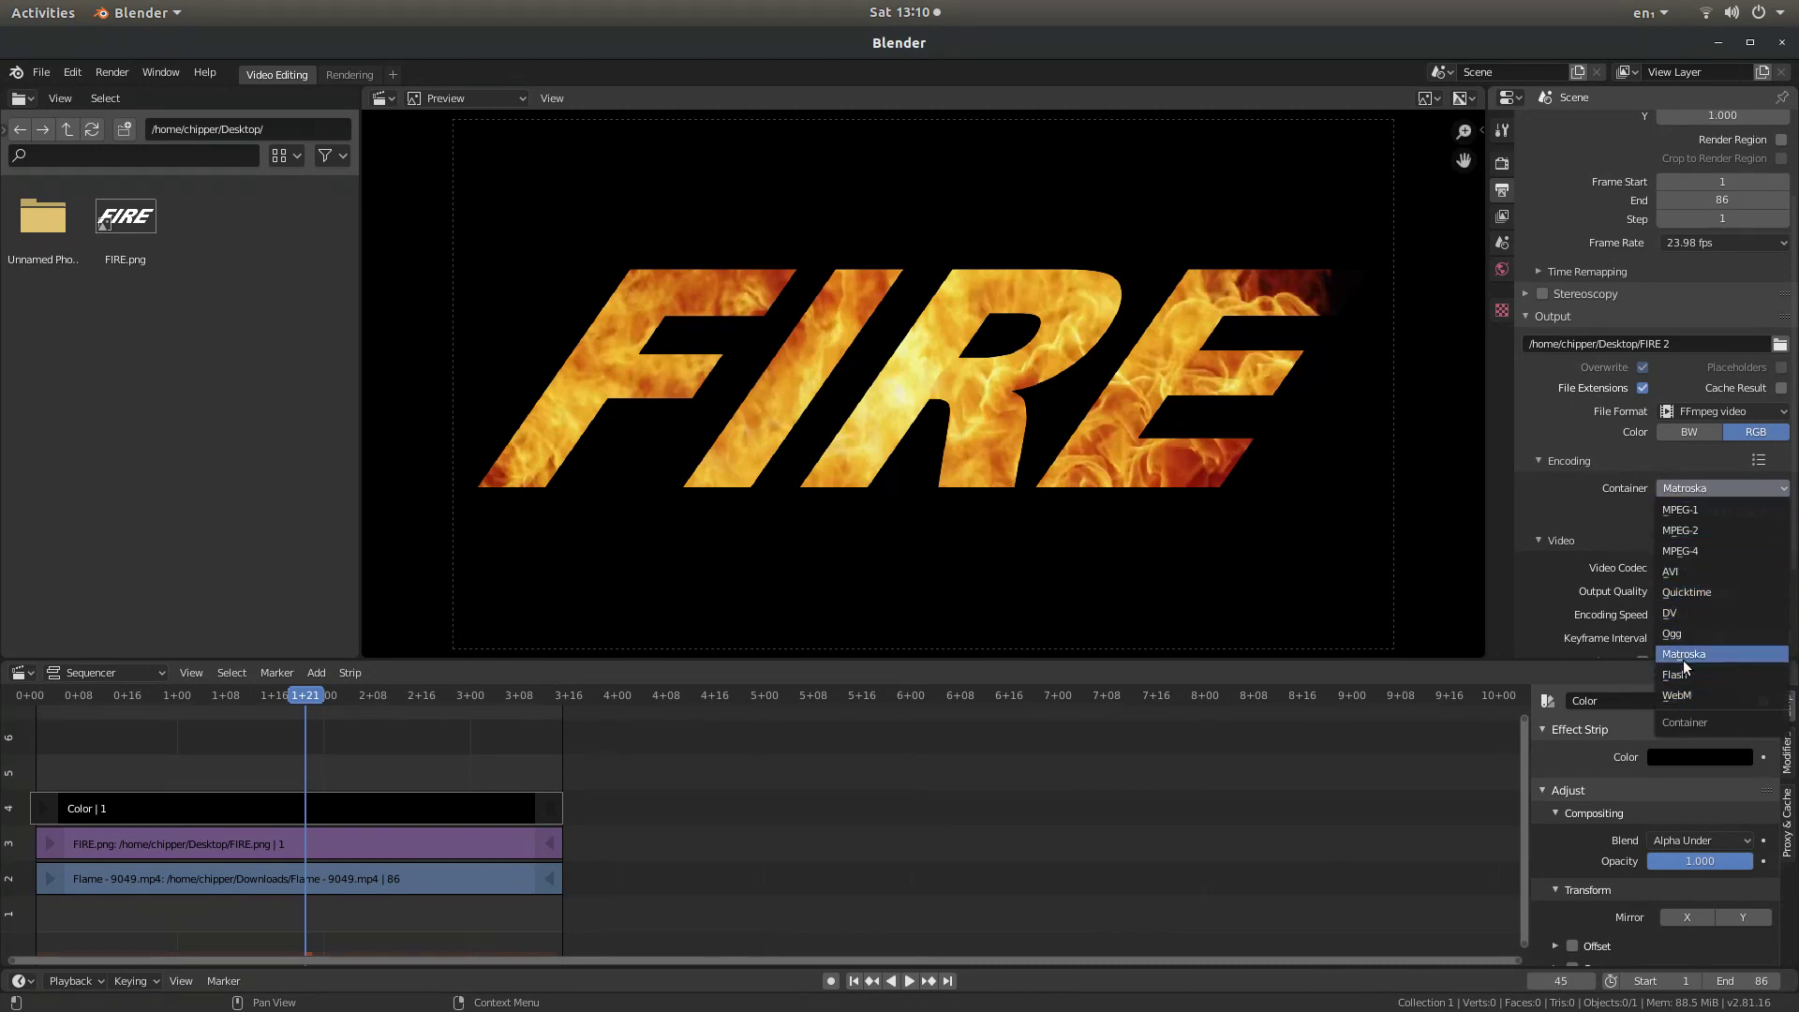
{"action": "left_click", "coordinate": [1707, 656]}
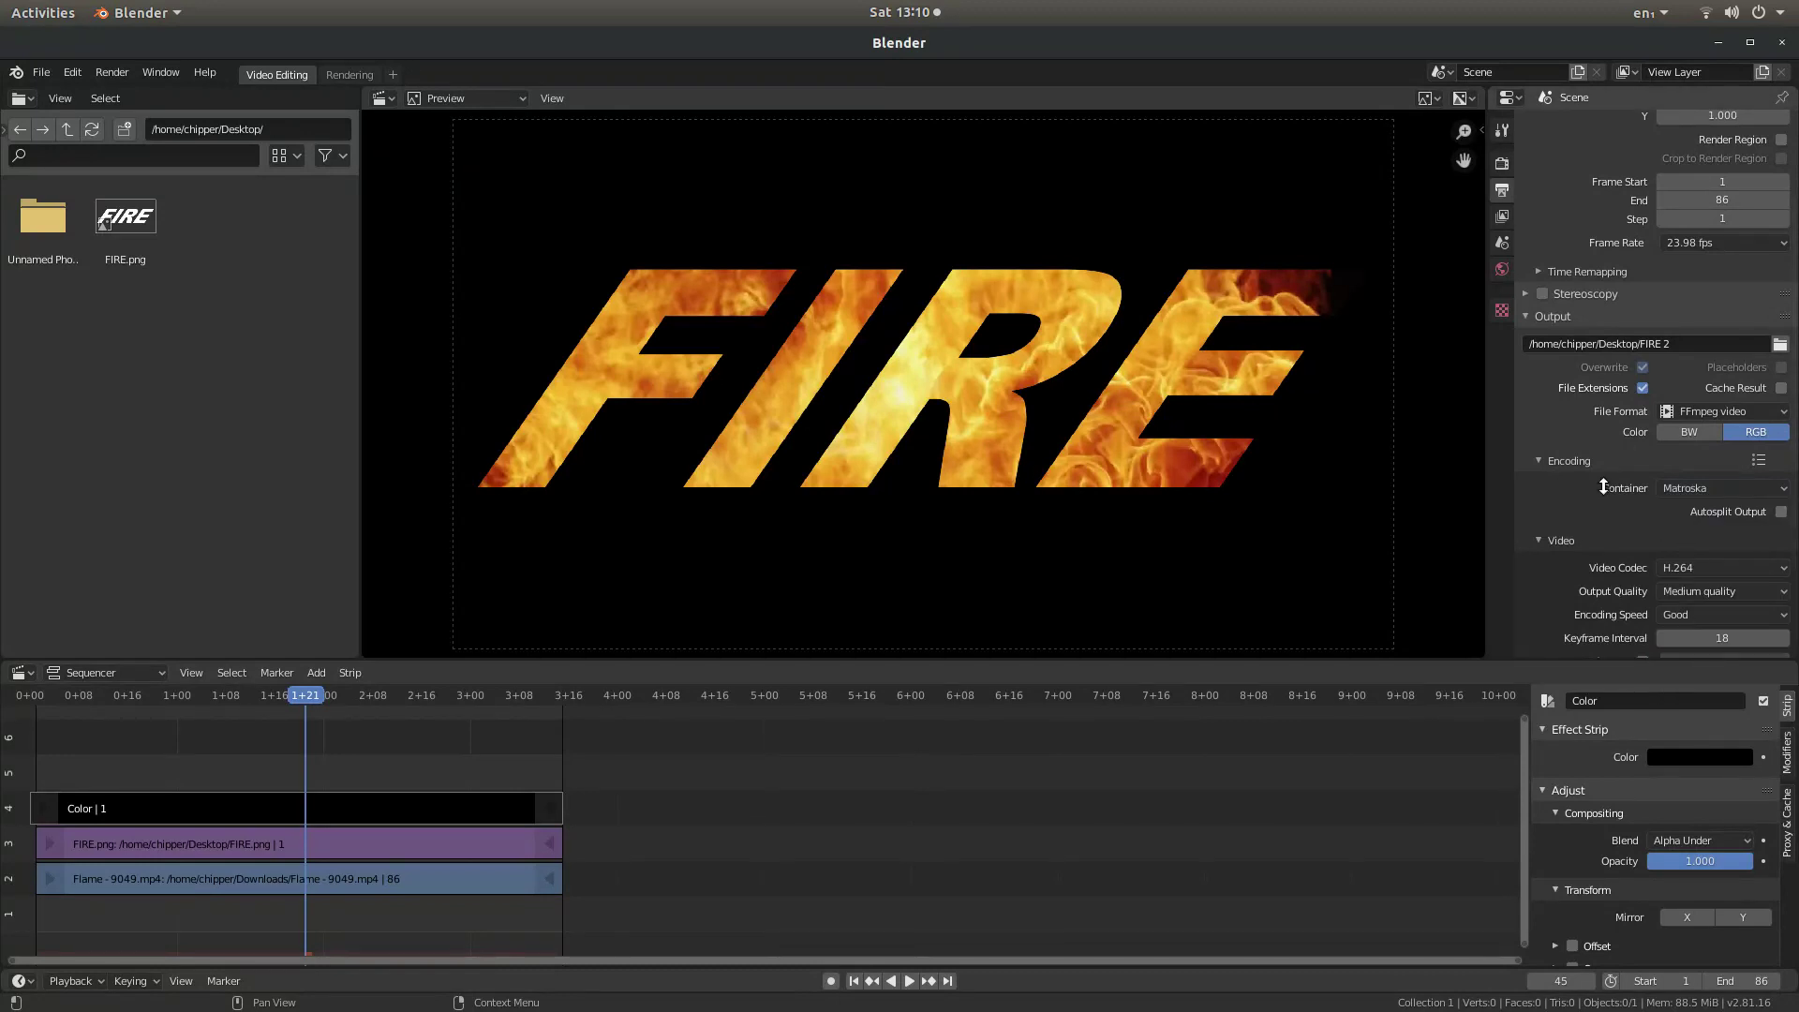
- Set the encoding Output Quality to High quality
{"action": "left_click", "coordinate": [1702, 589]}
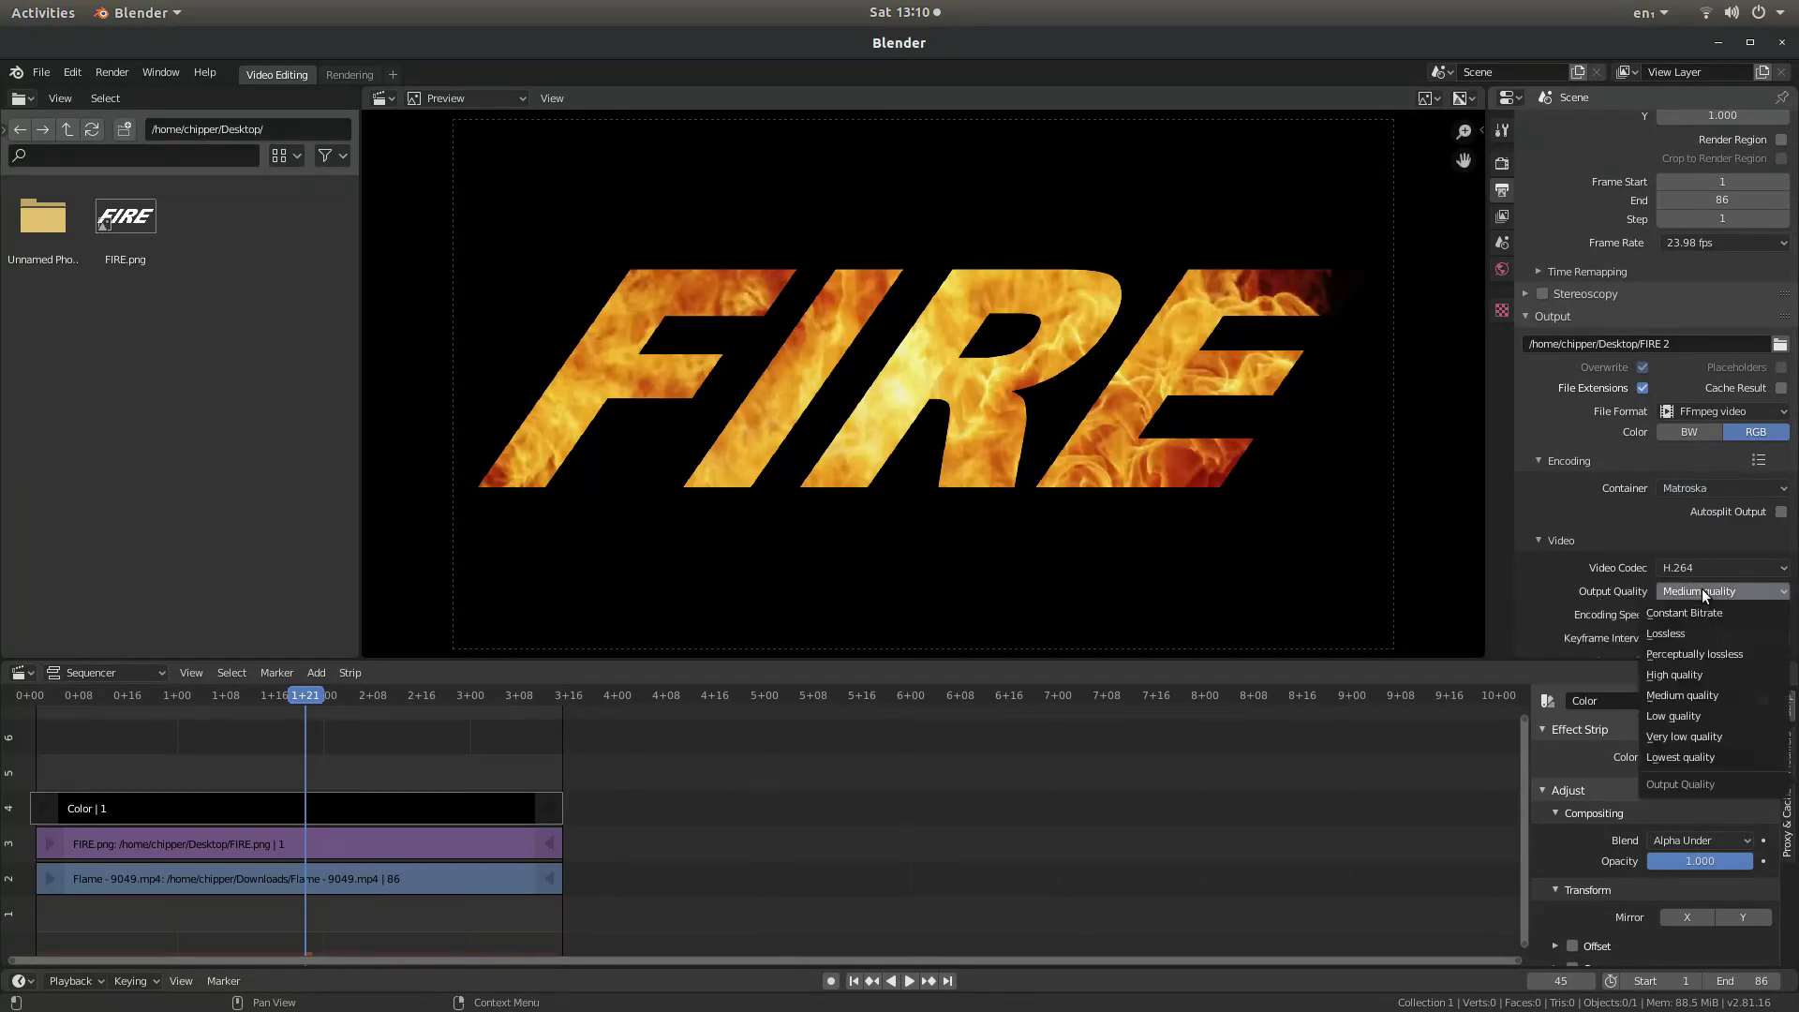
{"action": "left_click", "coordinate": [1666, 675]}
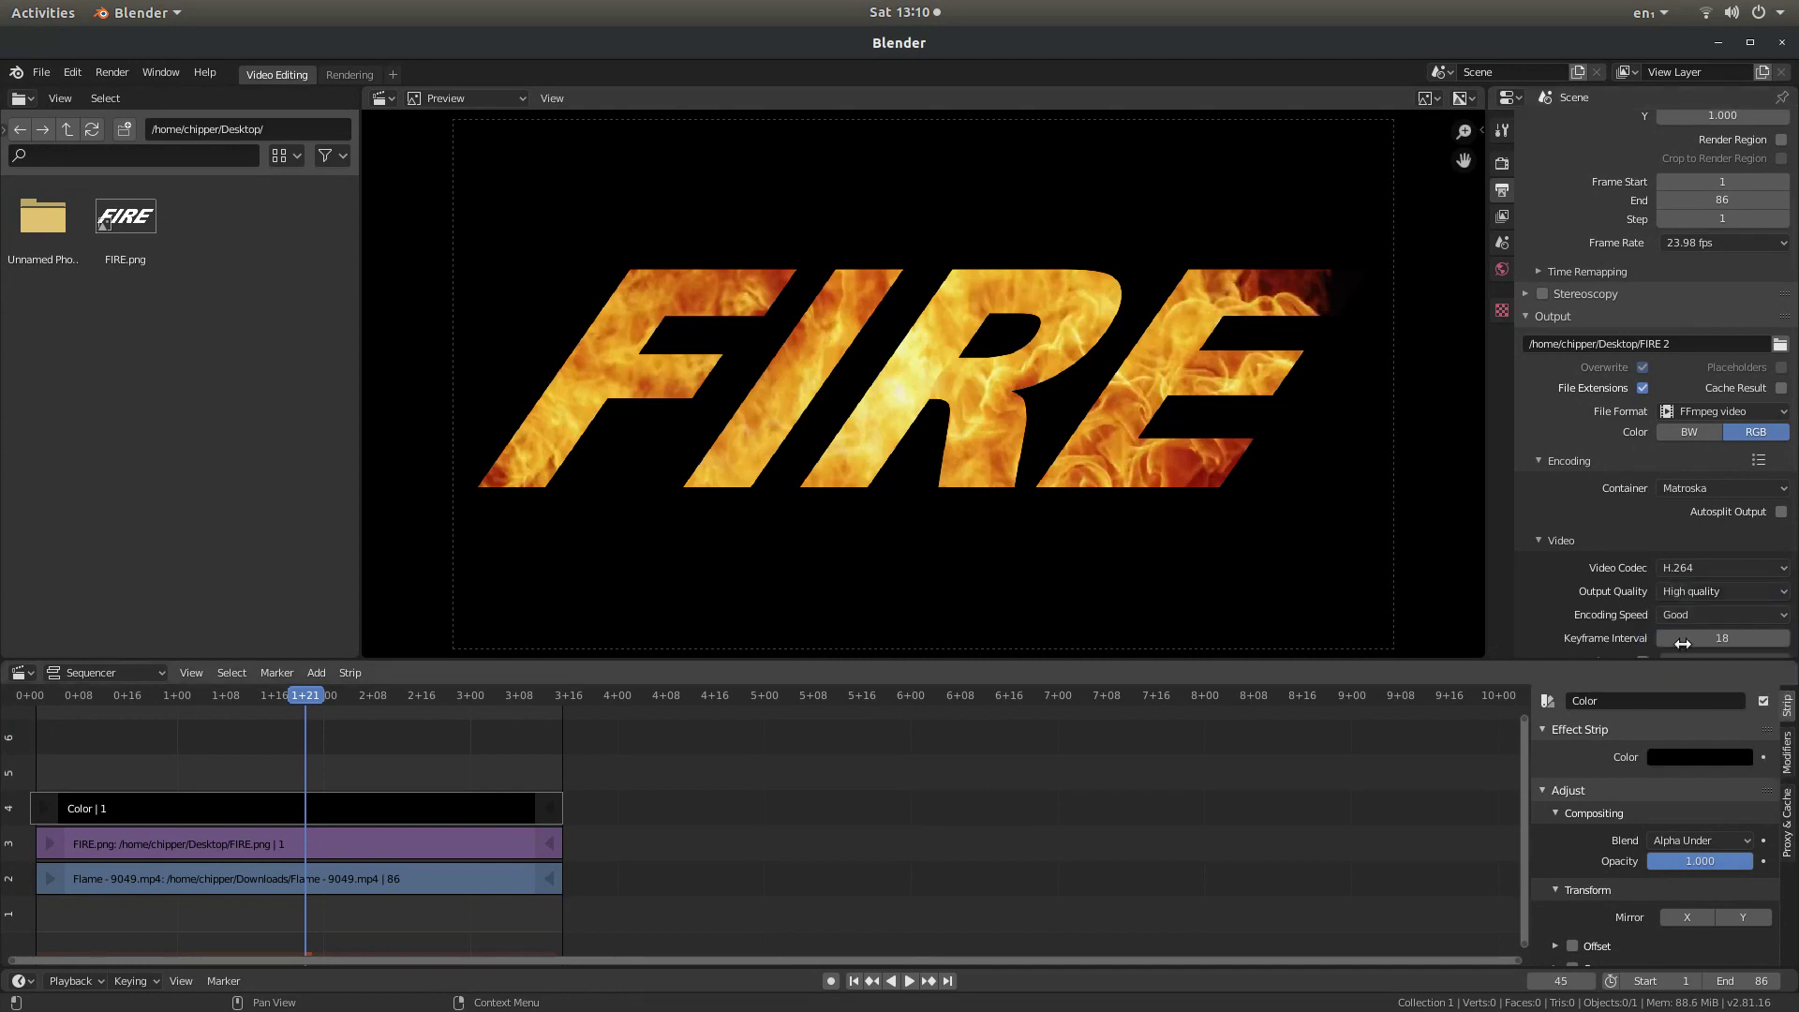
{"action": "scroll", "coordinate": [1567, 490], "scroll_direction": "down", "scroll_amount": 2}
{"action": "scroll", "coordinate": [1567, 489], "scroll_direction": "down", "scroll_amount": 2}
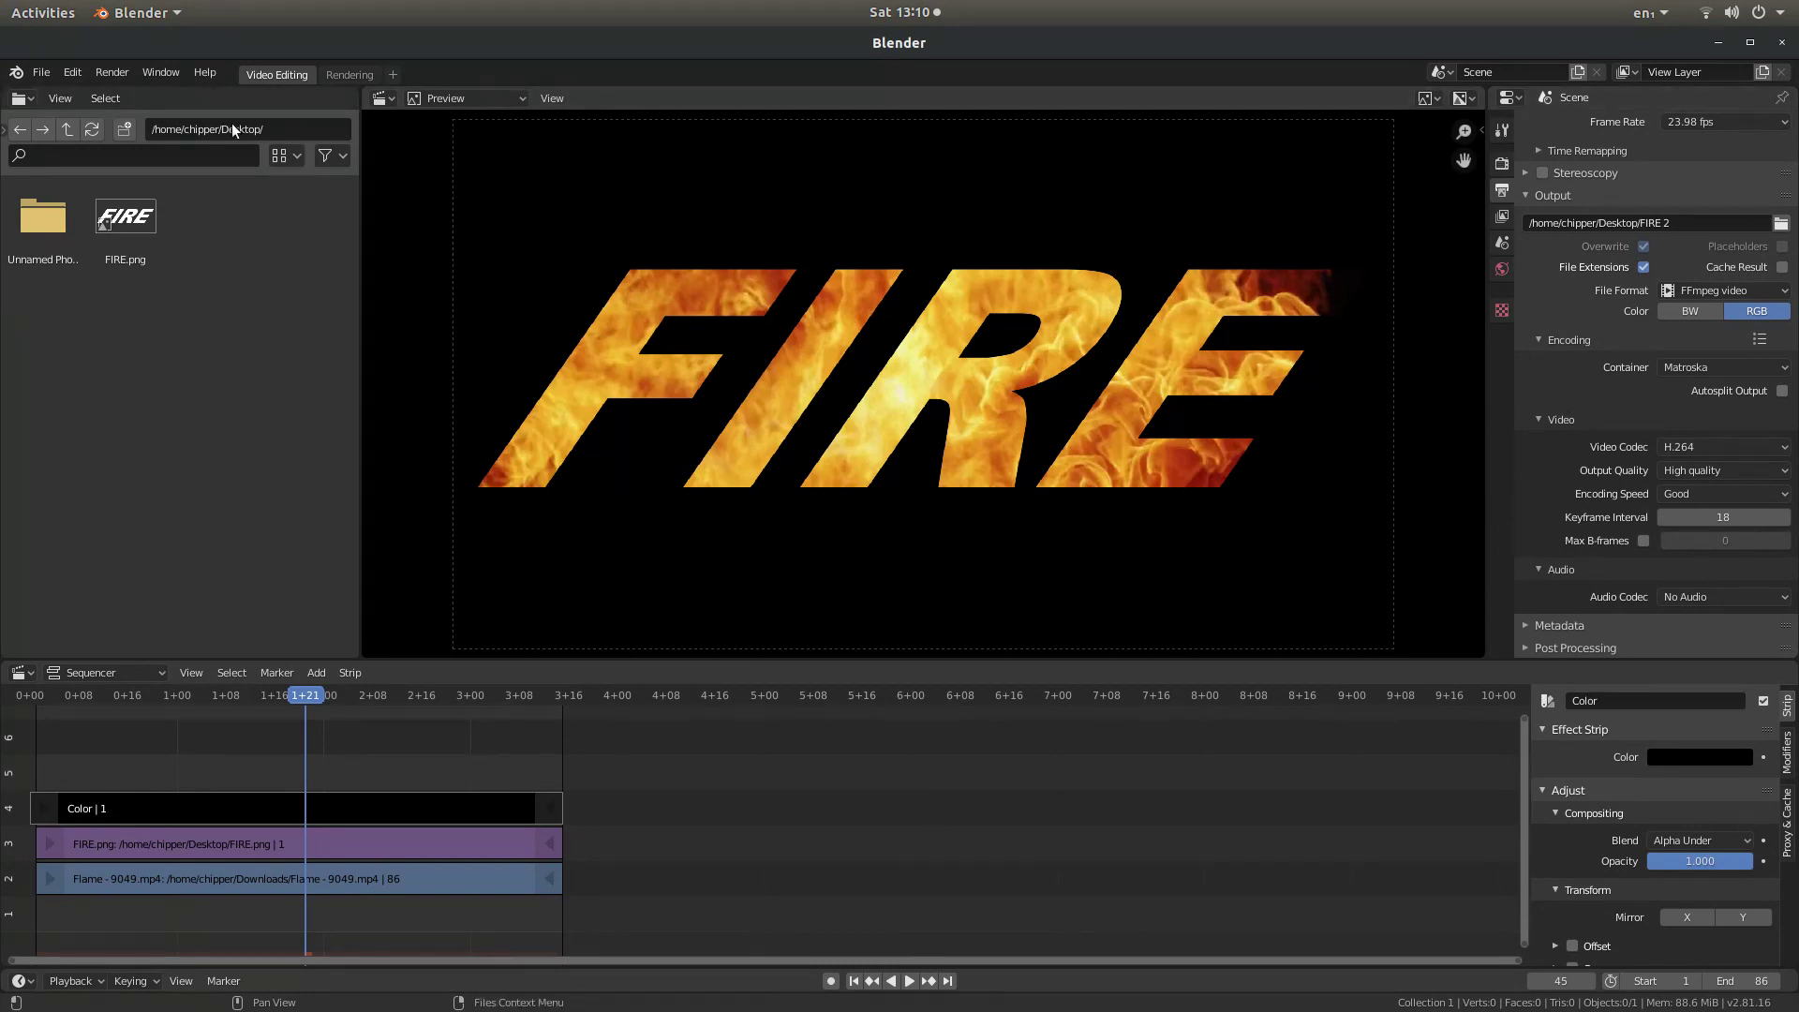
- Render the animation to the H.264 Matroska file FIRE 20001-0086.mkv
{"action": "left_click", "coordinate": [103, 77]}
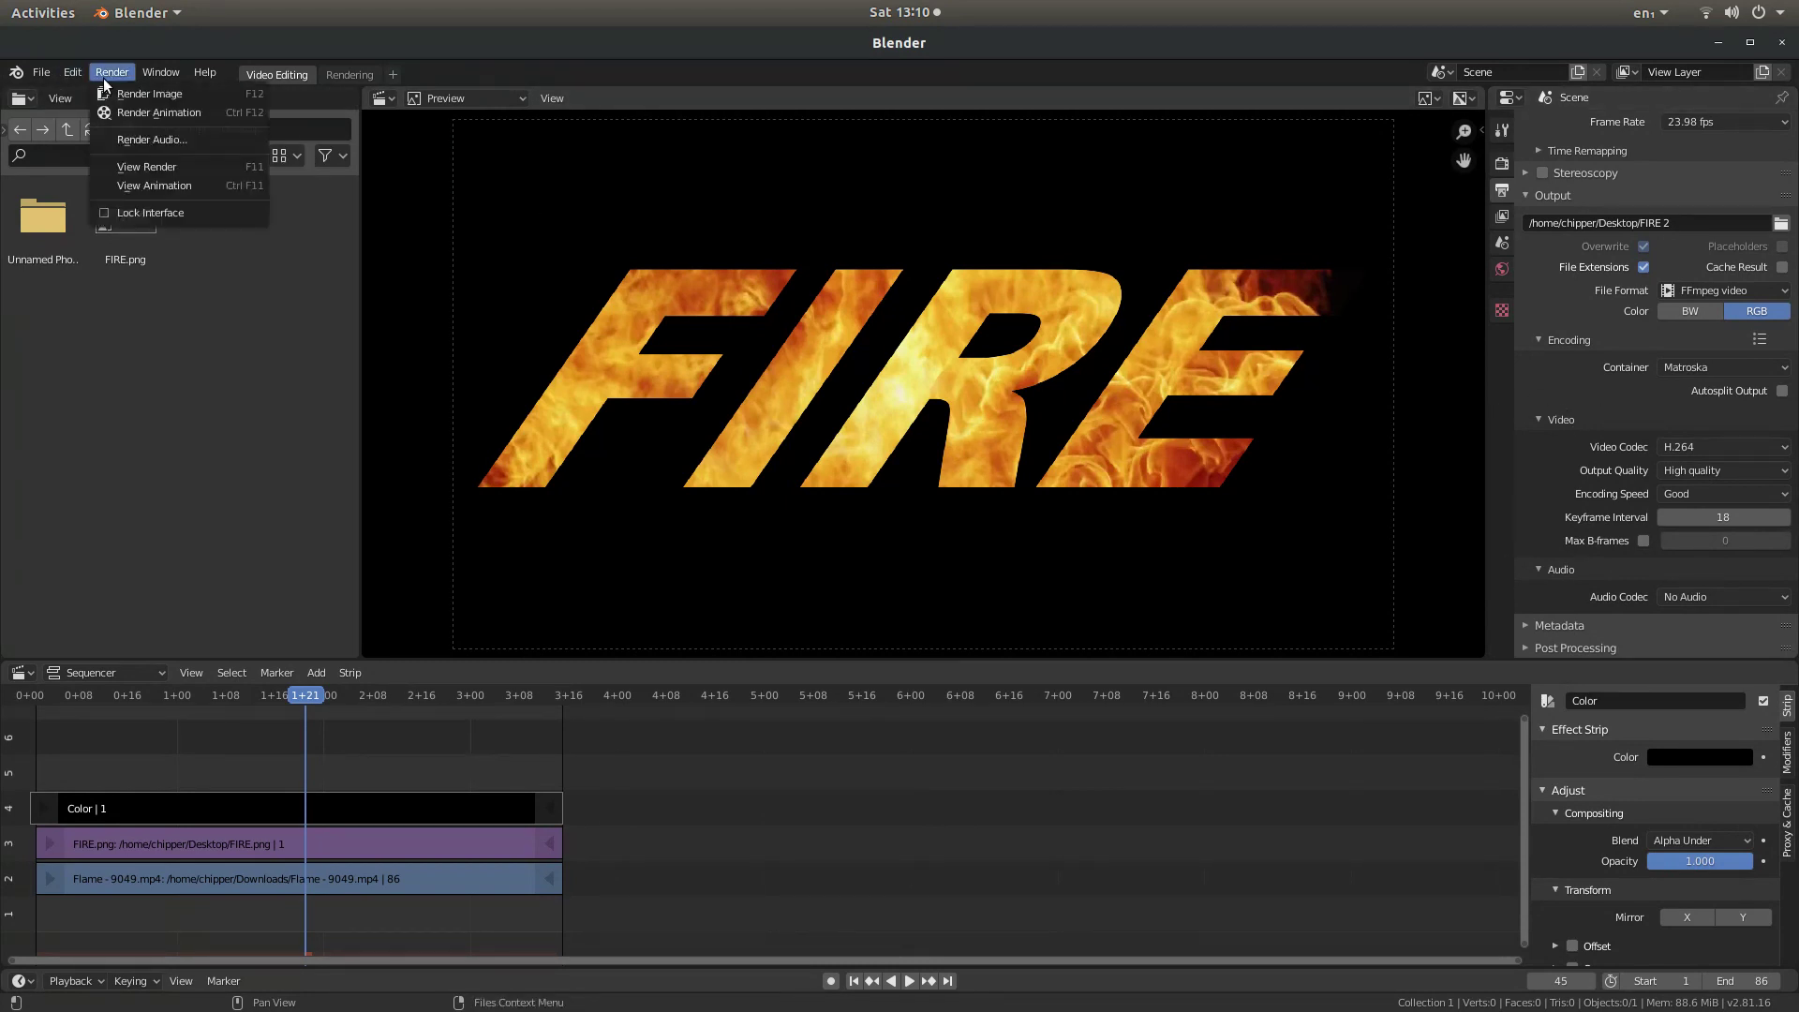